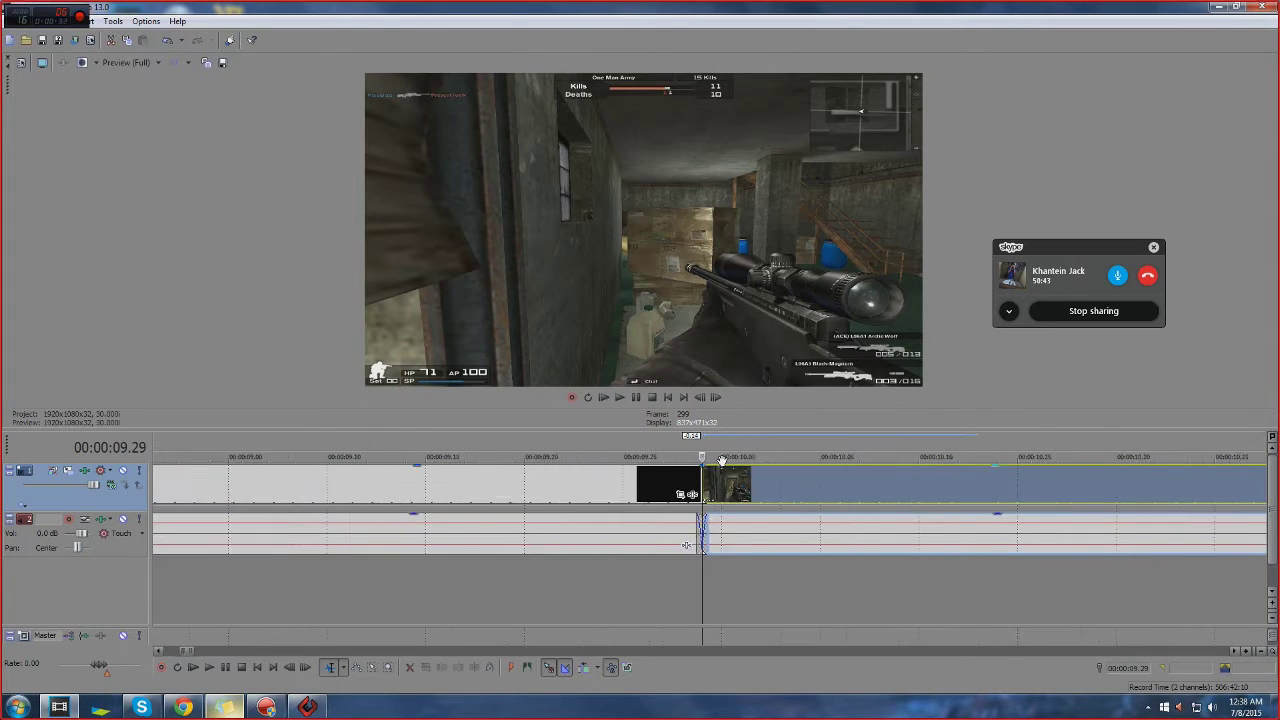
Toggle the intro clip's Maintain Aspect Ratio switch and set the clip to Disable Resample
{"action": "scroll", "coordinate": [381, 562], "scroll_direction": "down", "scroll_amount": 5}
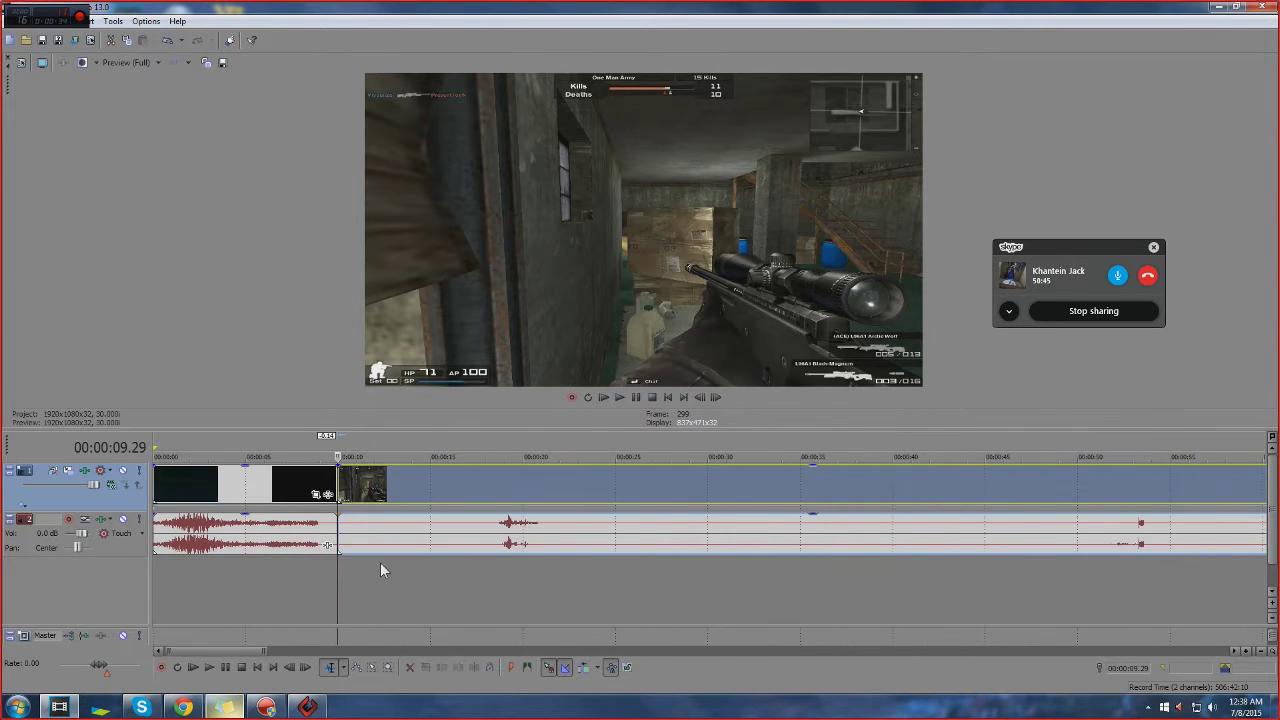
{"action": "left_click", "coordinate": [244, 594]}
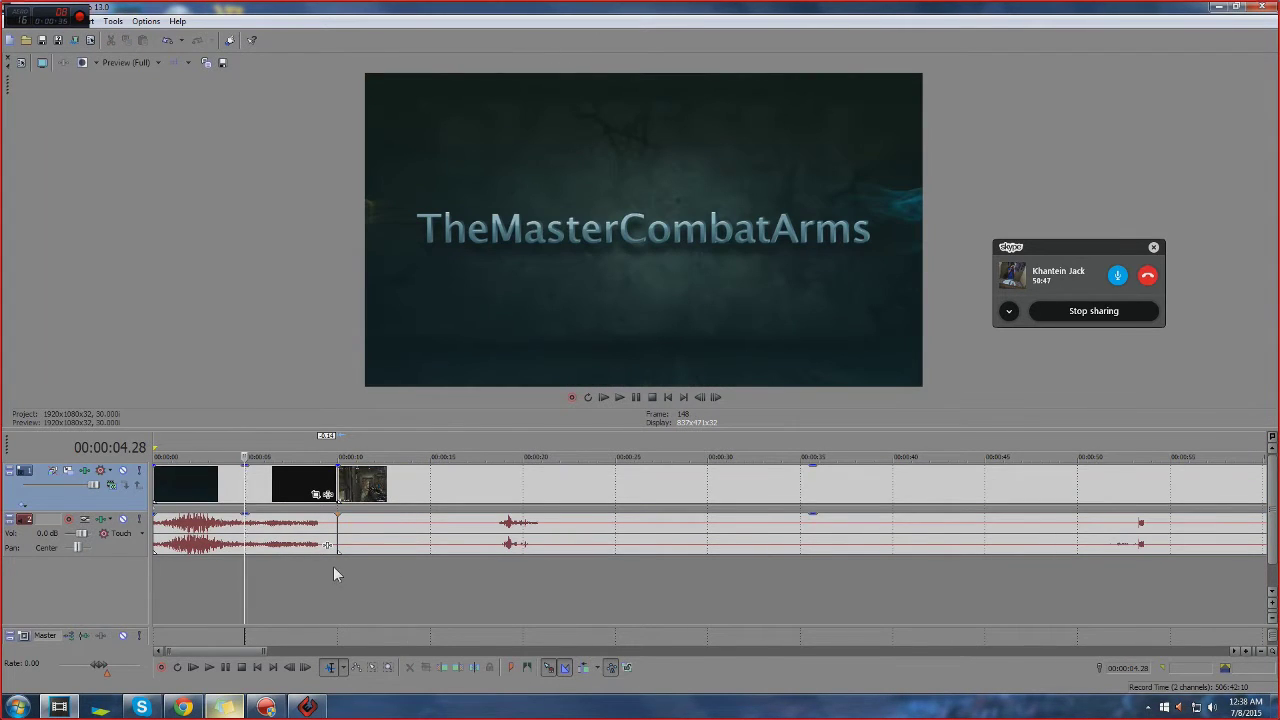
{"action": "scroll", "coordinate": [335, 573], "scroll_direction": "down", "scroll_amount": 3}
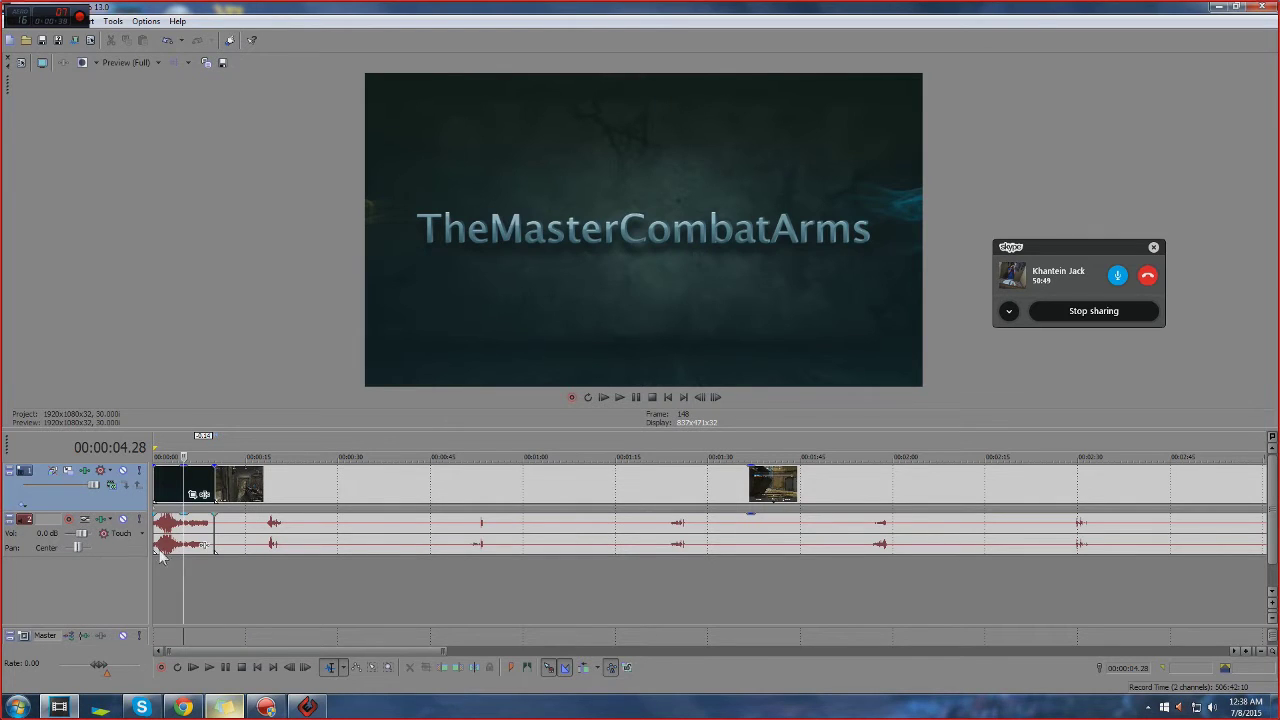
{"action": "right_click", "coordinate": [182, 478]}
{"action": "mouse_move", "coordinate": [294, 357]}
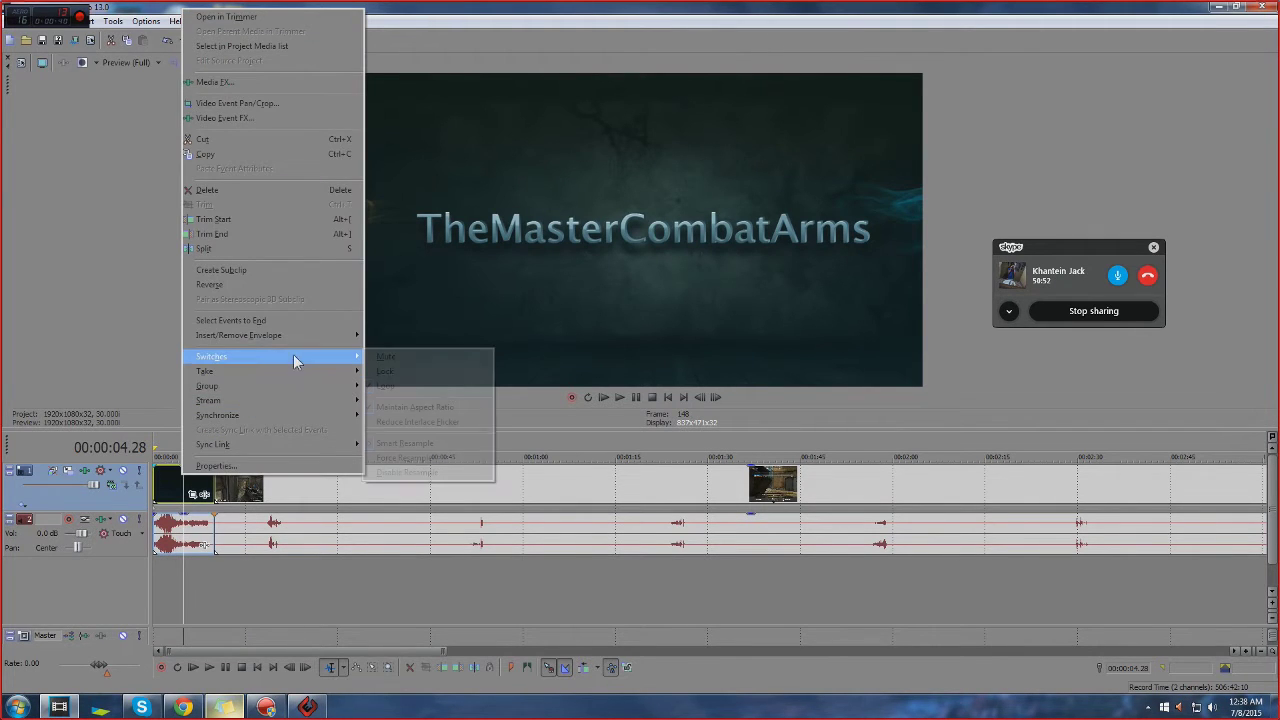
{"action": "left_click", "coordinate": [418, 409]}
{"action": "right_click", "coordinate": [172, 481]}
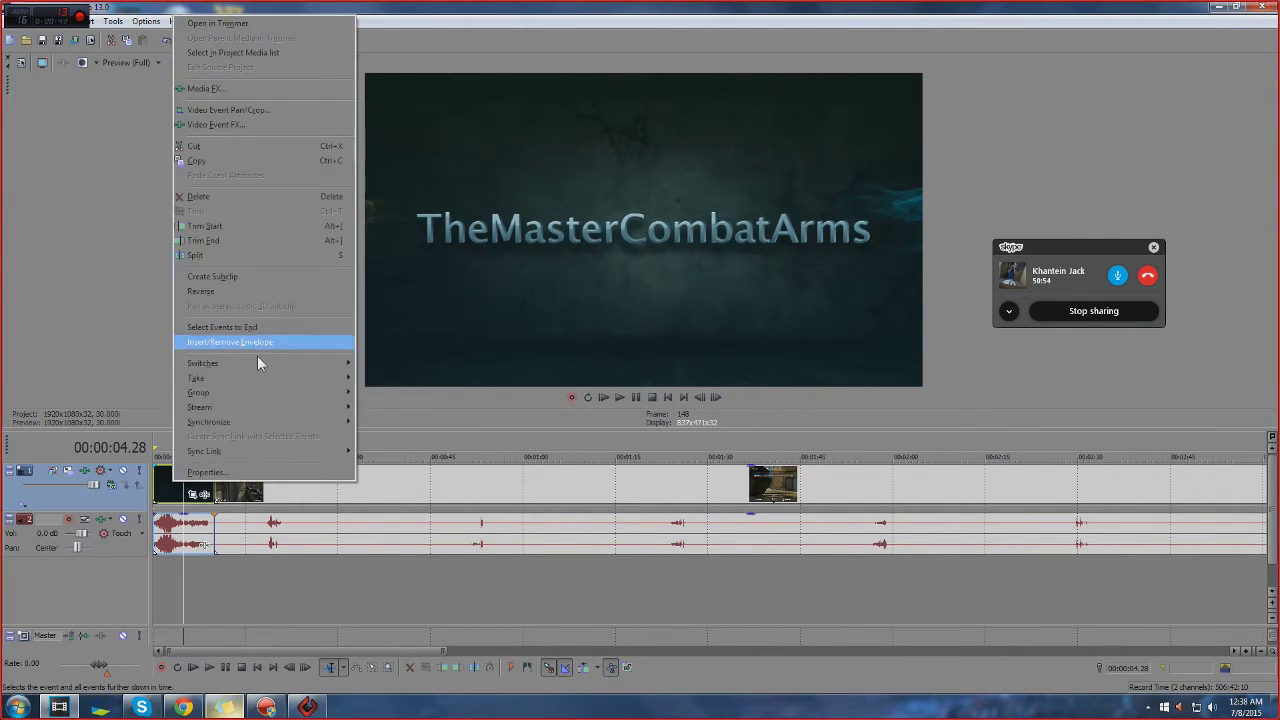
{"action": "left_click", "coordinate": [400, 479]}
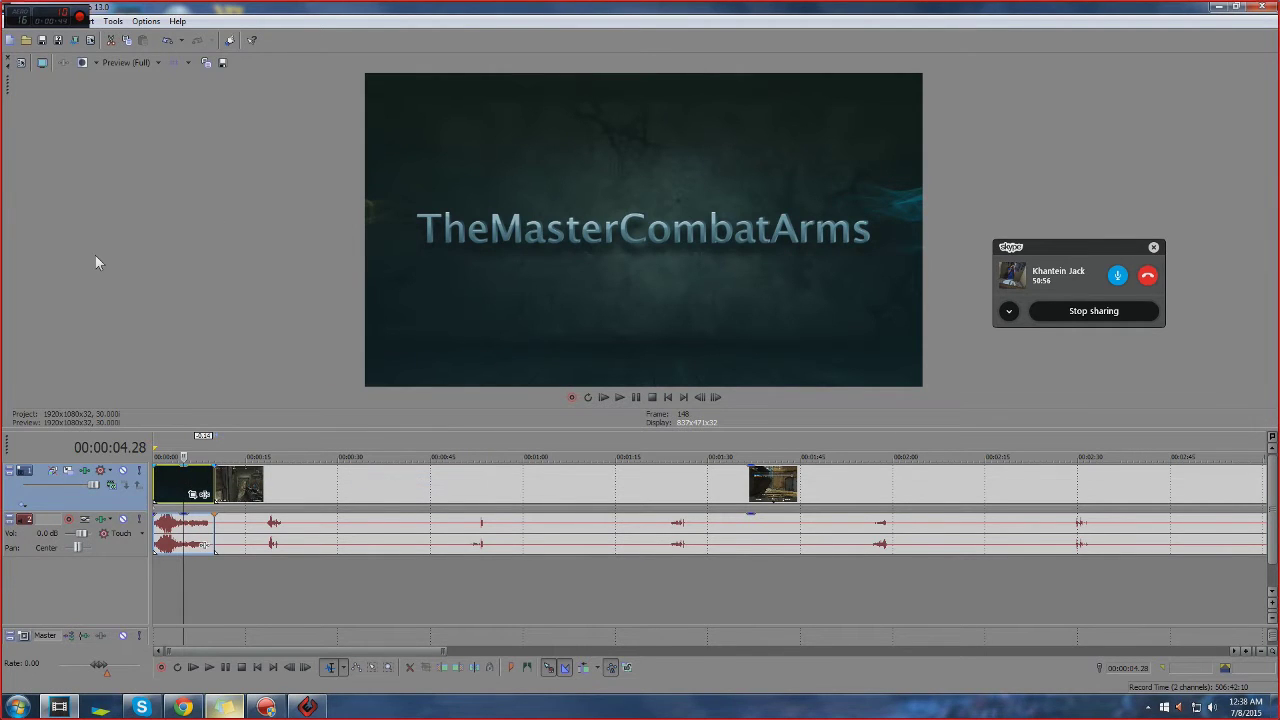
Insert a new video track above the existing video track and move the intro clip up onto it at the same start time
{"action": "left_click", "coordinate": [316, 521]}
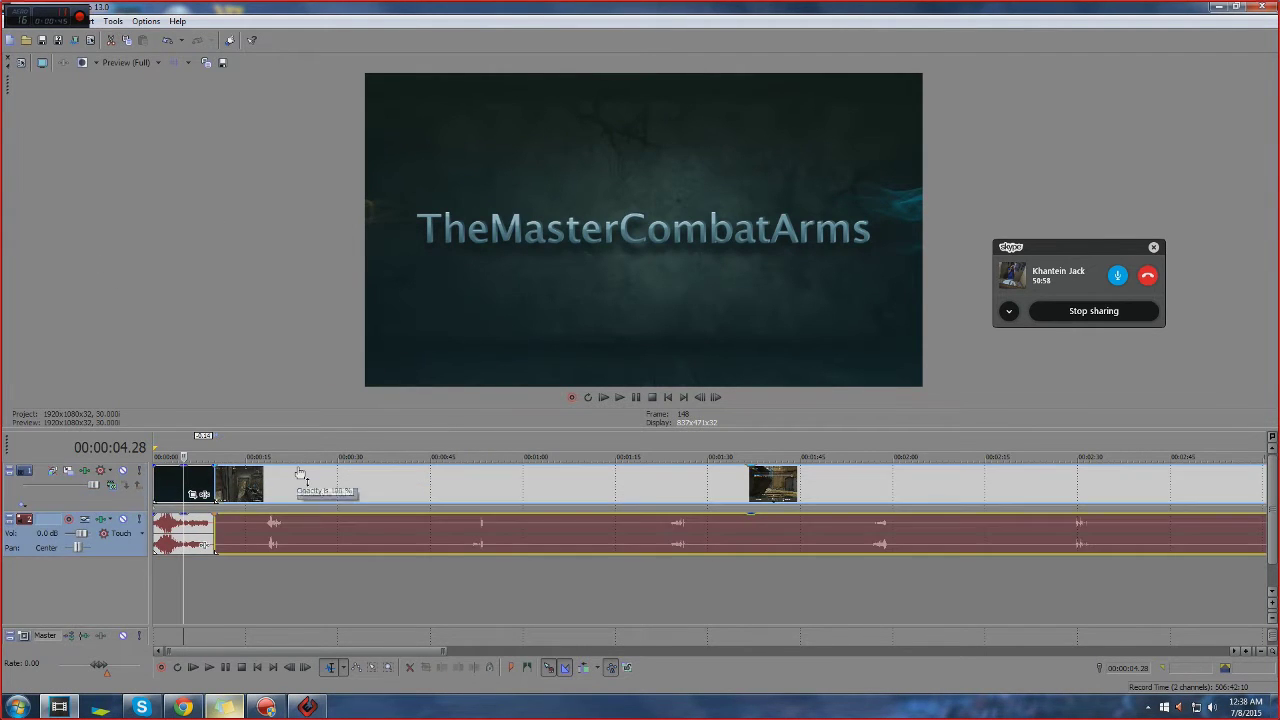
{"action": "left_click", "coordinate": [298, 474]}
{"action": "left_click", "coordinate": [288, 482]}
{"action": "right_click", "coordinate": [140, 502]}
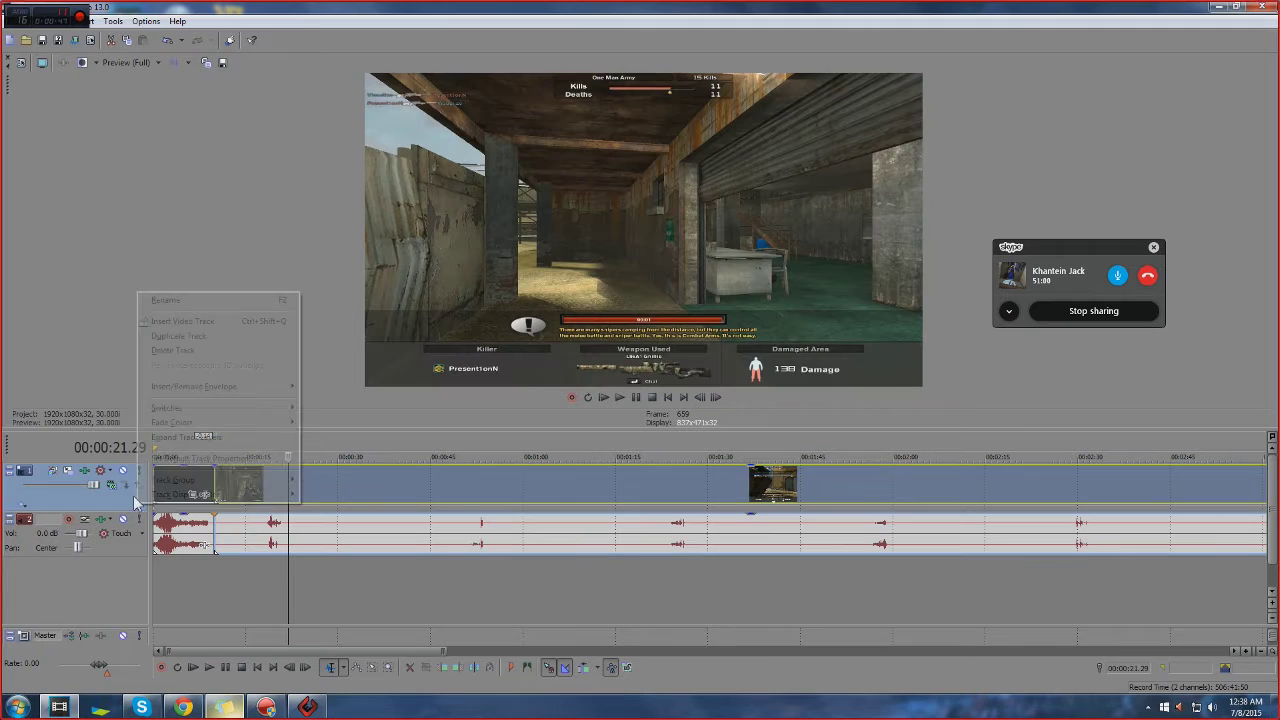
{"action": "left_click", "coordinate": [203, 335]}
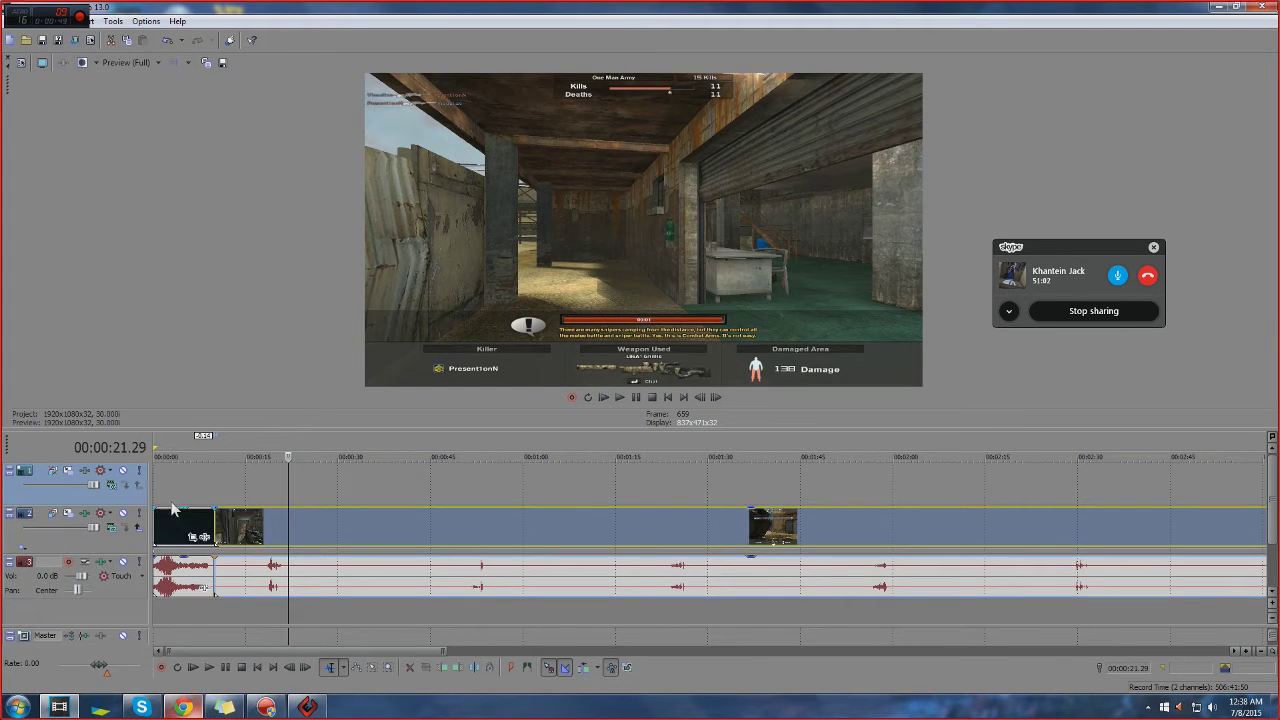
{"action": "left_click_drag", "start_coordinate": [172, 510], "coordinate": [172, 468]}
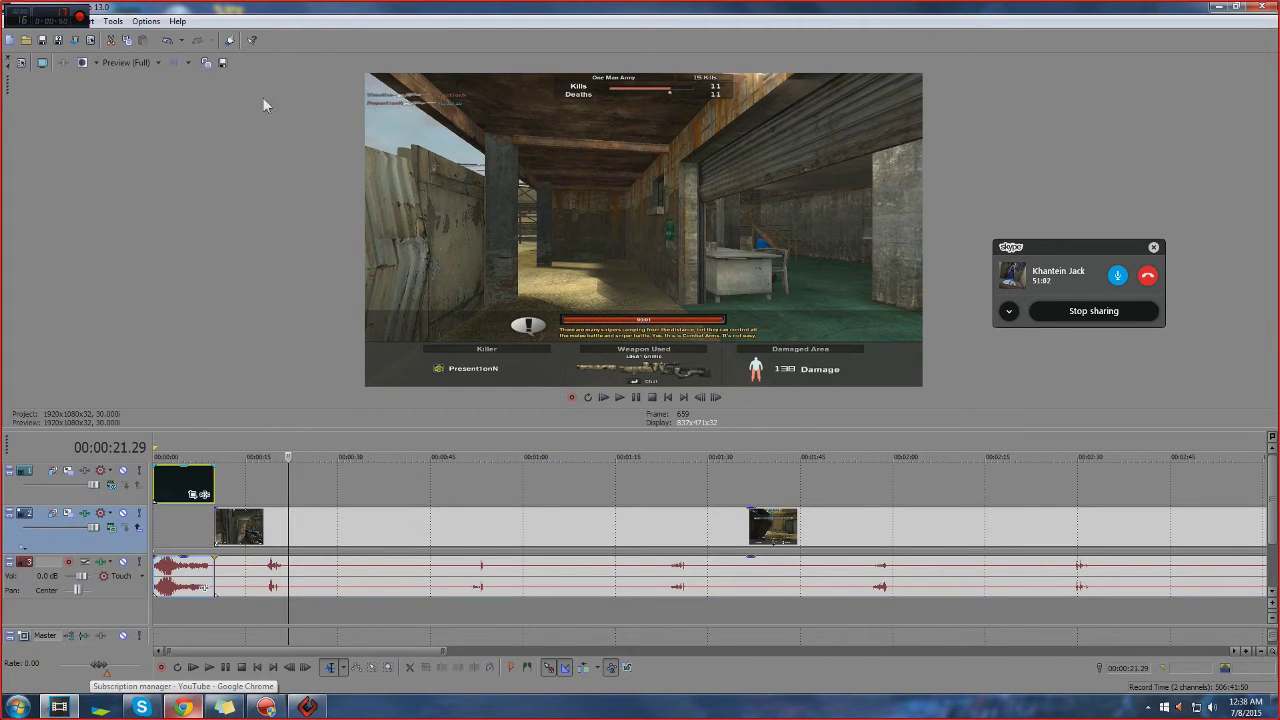
{"action": "double_click", "coordinate": [981, 13]}
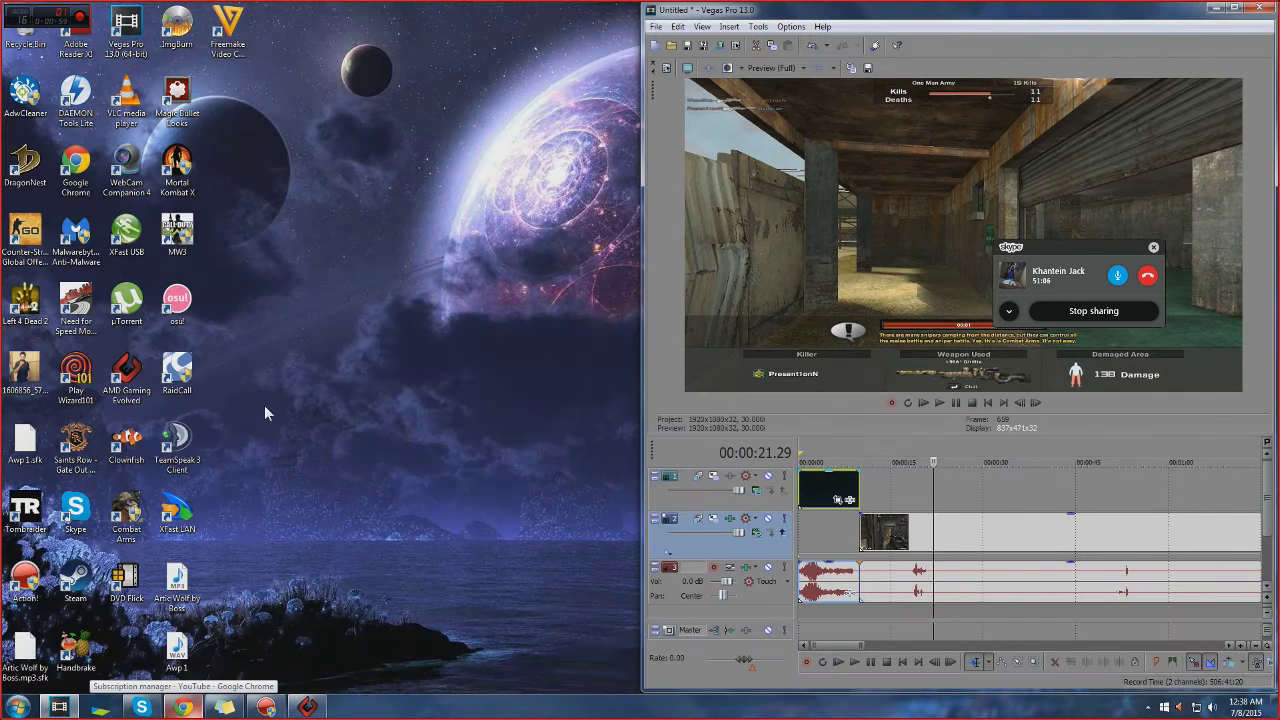
{"action": "left_click", "coordinate": [324, 537]}
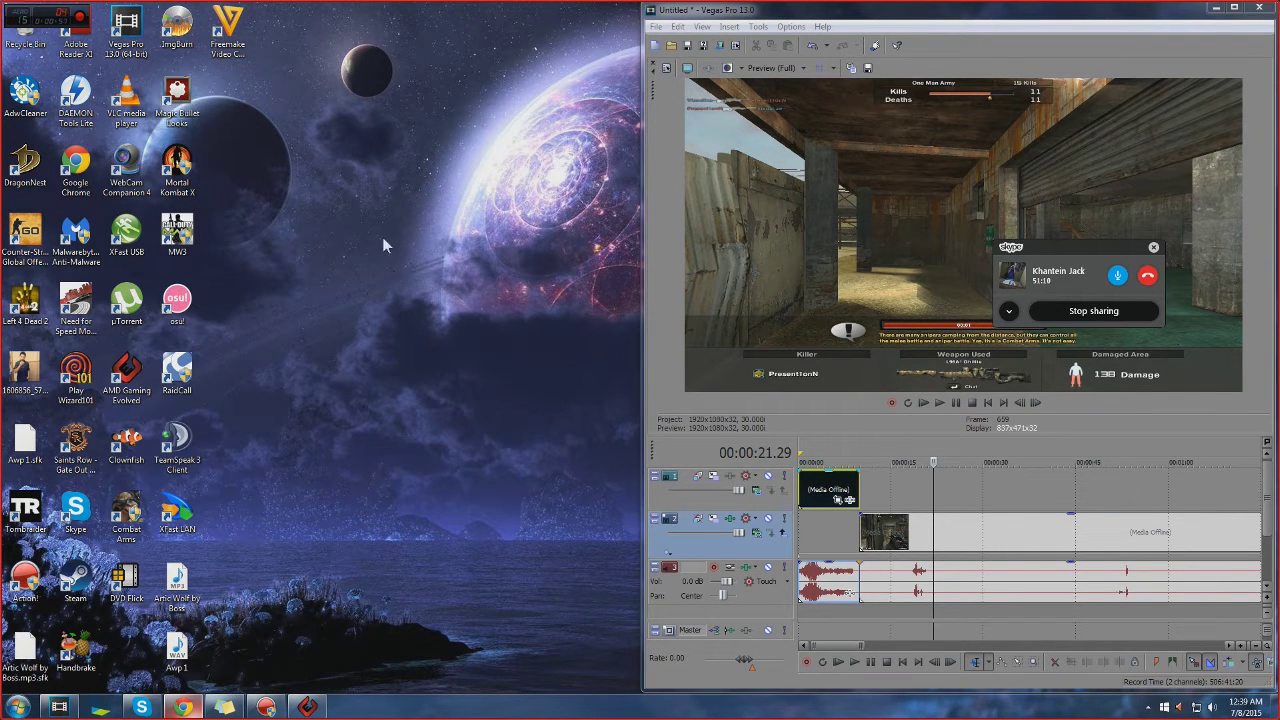
{"action": "left_click", "coordinate": [1234, 8]}
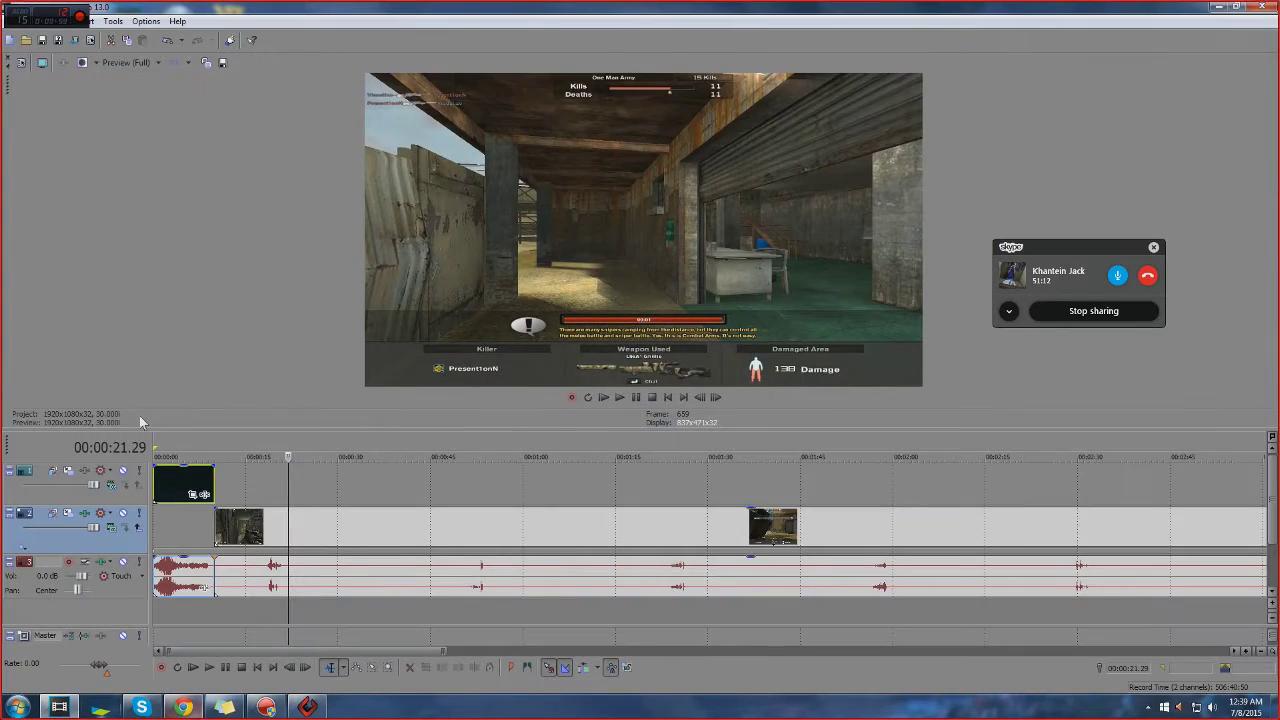
{"action": "key", "text": "super+Right"}
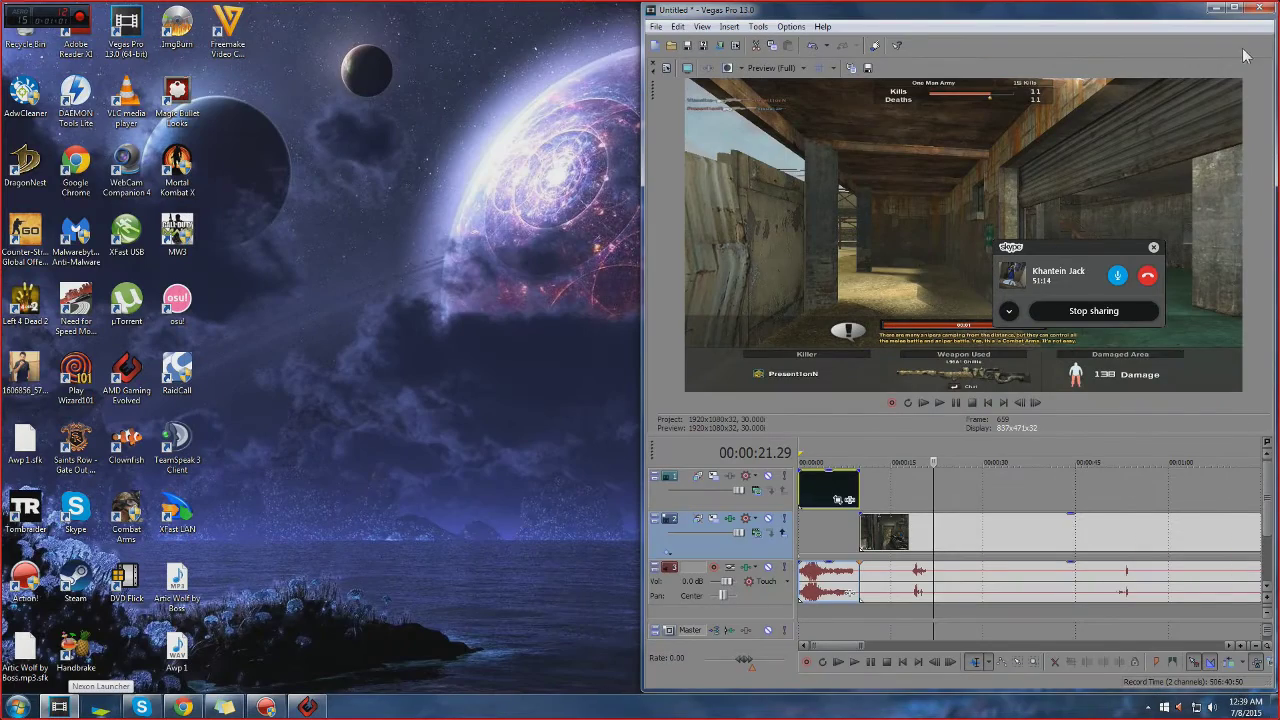
{"action": "left_click", "coordinate": [1234, 8]}
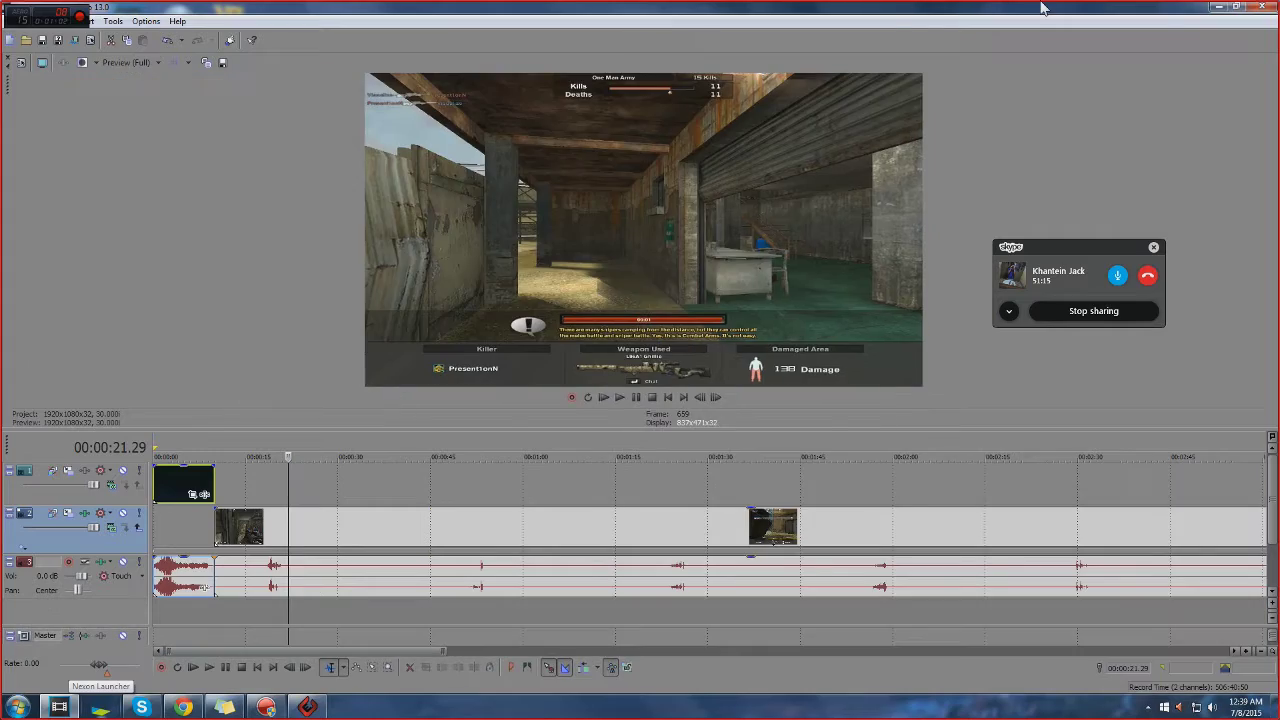
Examine the gameplay clip's footage at several points between about 9 and 19 seconds to judge which part to cut
{"action": "left_click", "coordinate": [270, 530]}
{"action": "left_click", "coordinate": [250, 541]}
{"action": "left_click", "coordinate": [269, 522]}
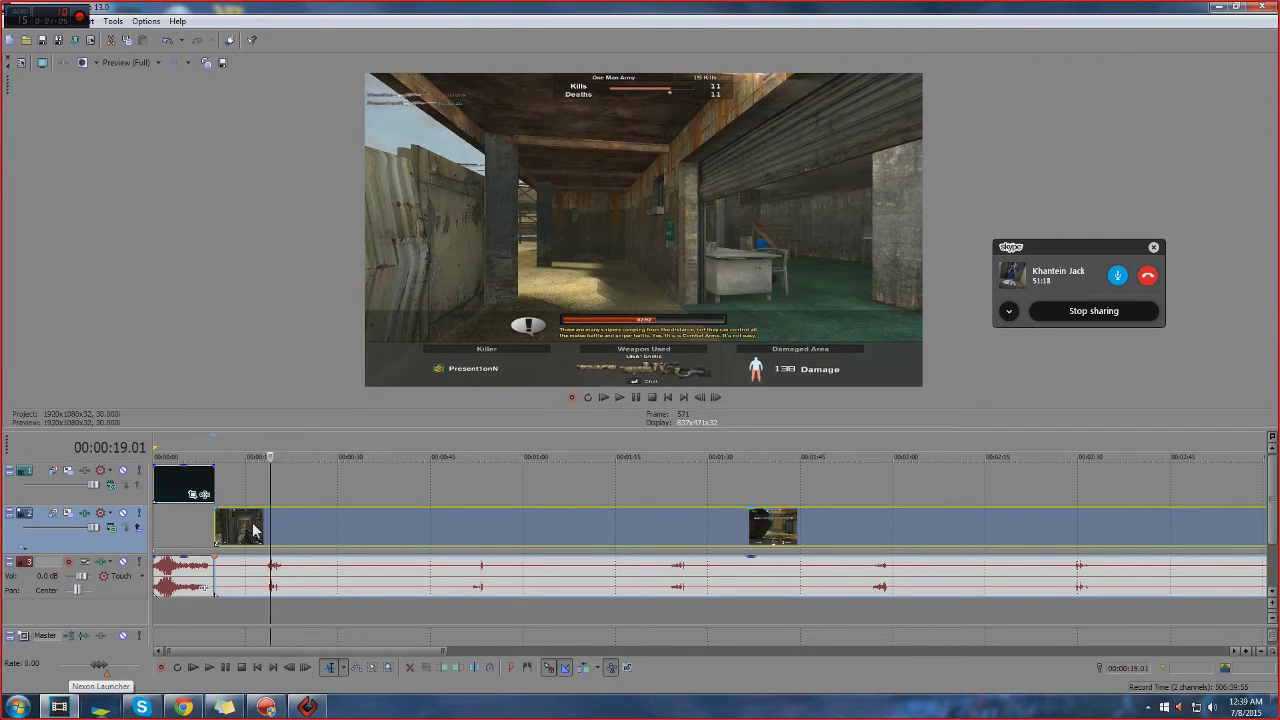
{"action": "left_click", "coordinate": [254, 531]}
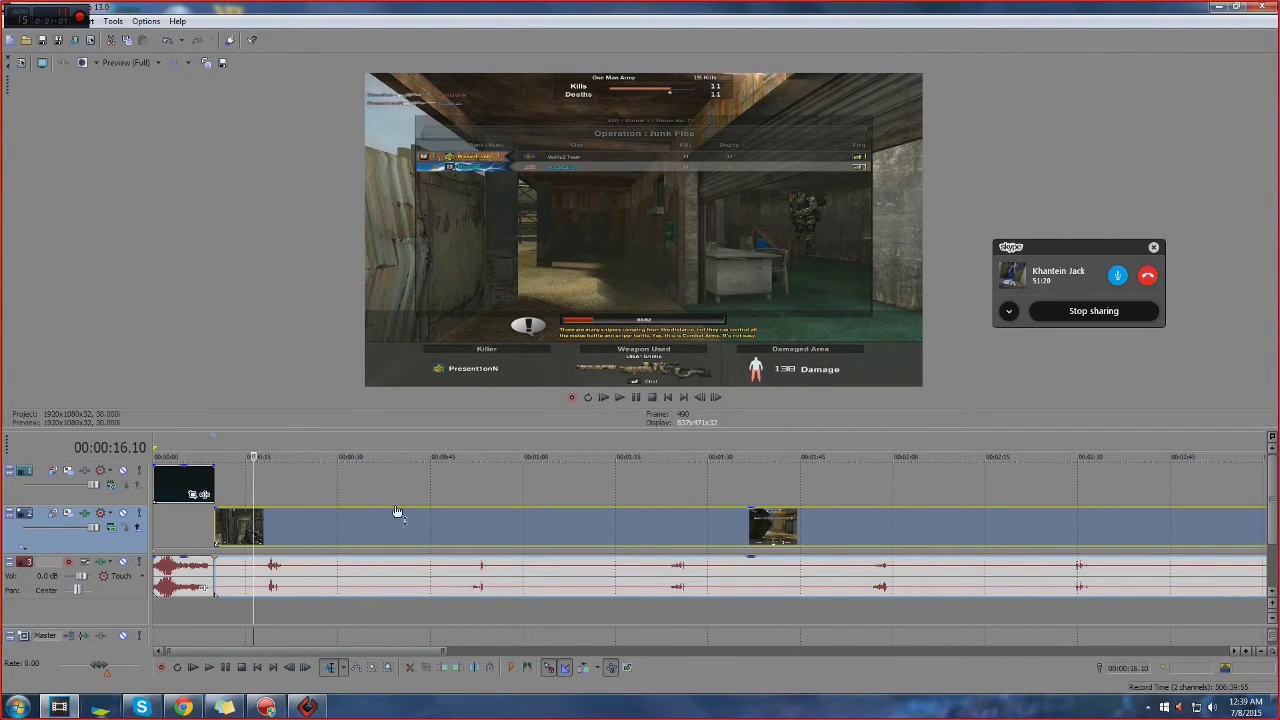
{"action": "left_click", "coordinate": [258, 545]}
{"action": "left_click", "coordinate": [266, 541]}
{"action": "scroll", "coordinate": [339, 520], "scroll_direction": "up", "scroll_amount": 2}
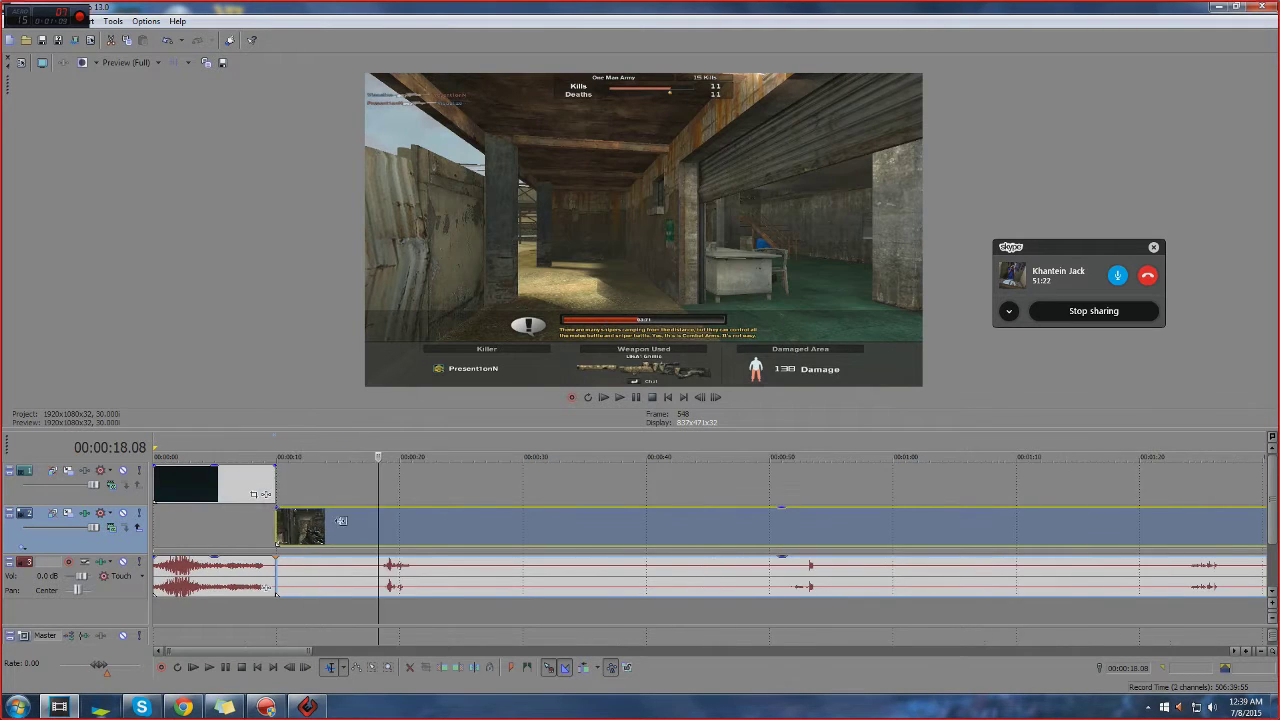
{"action": "scroll", "coordinate": [347, 505], "scroll_direction": "down", "scroll_amount": 3}
{"action": "scroll", "coordinate": [265, 526], "scroll_direction": "down", "scroll_amount": 2}
{"action": "scroll", "coordinate": [265, 526], "scroll_direction": "up", "scroll_amount": 1}
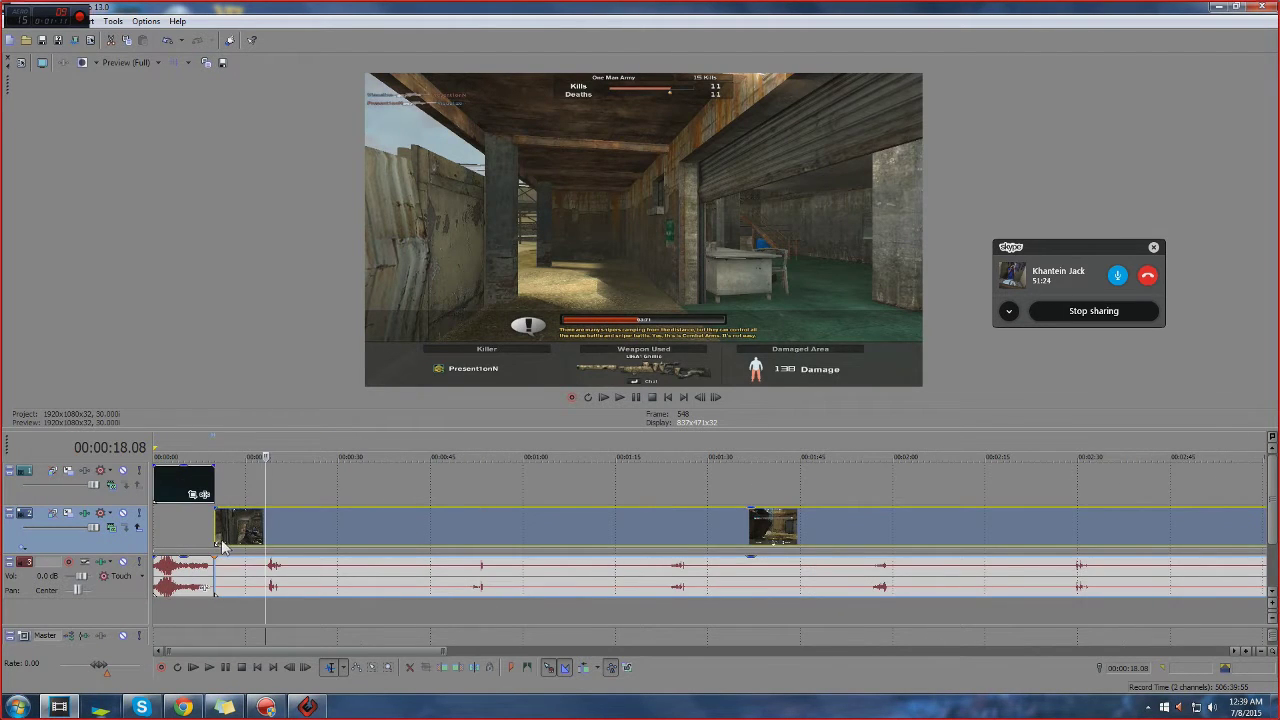
{"action": "scroll", "coordinate": [226, 544], "scroll_direction": "down", "scroll_amount": 1}
{"action": "scroll", "coordinate": [226, 544], "scroll_direction": "up", "scroll_amount": 2}
{"action": "left_click", "coordinate": [252, 530]}
{"action": "left_click", "coordinate": [244, 528]}
{"action": "left_click", "coordinate": [210, 529]}
{"action": "left_click", "coordinate": [270, 526]}
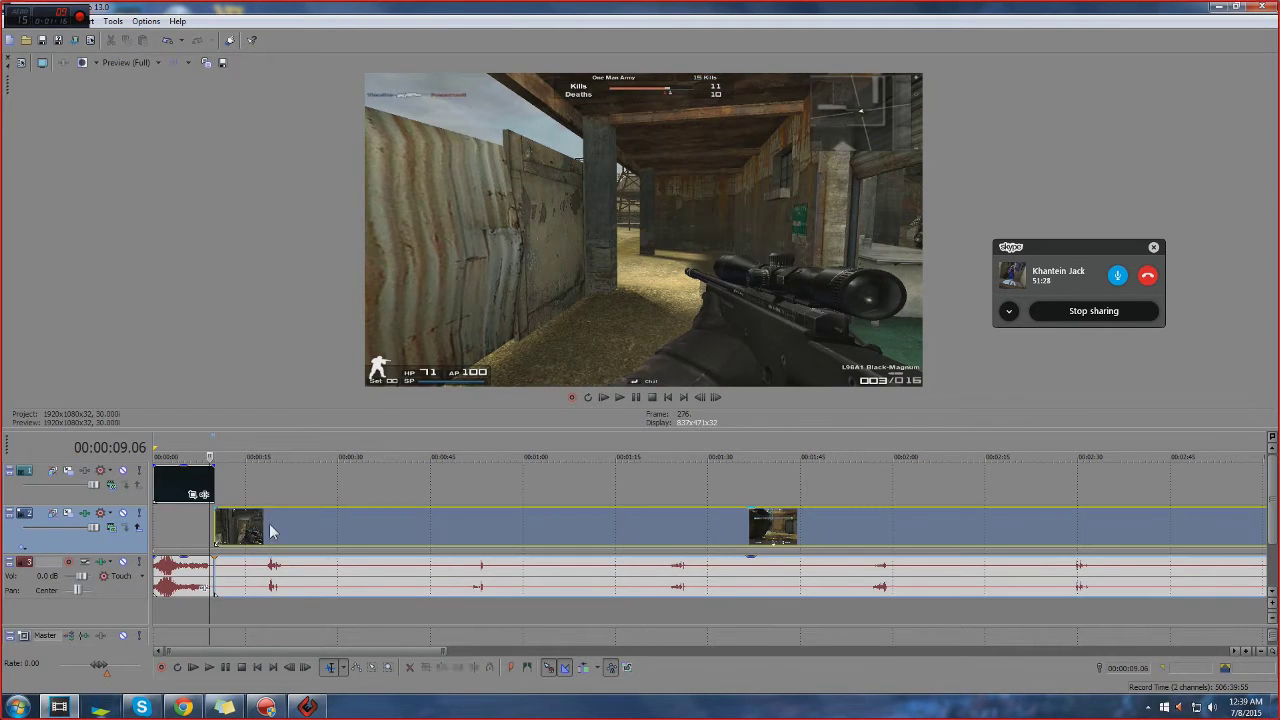
{"action": "left_click", "coordinate": [270, 531]}
{"action": "left_click", "coordinate": [453, 565]}
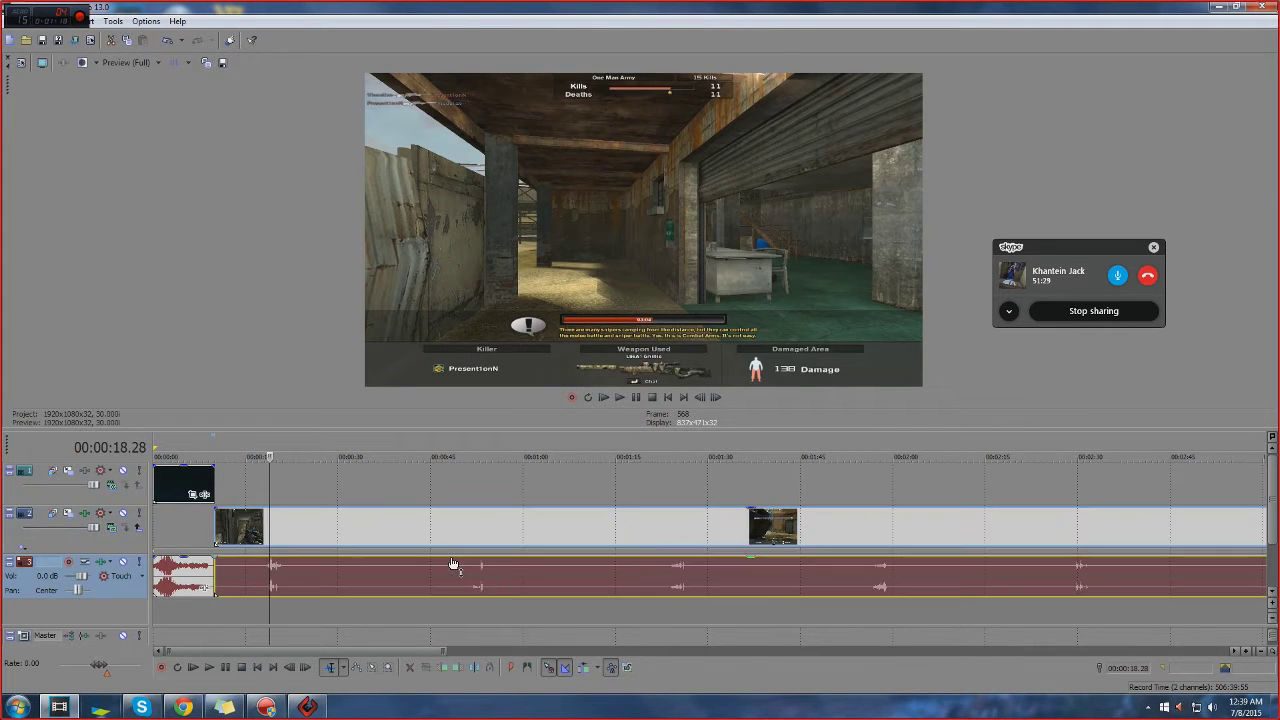
{"action": "left_click", "coordinate": [255, 539]}
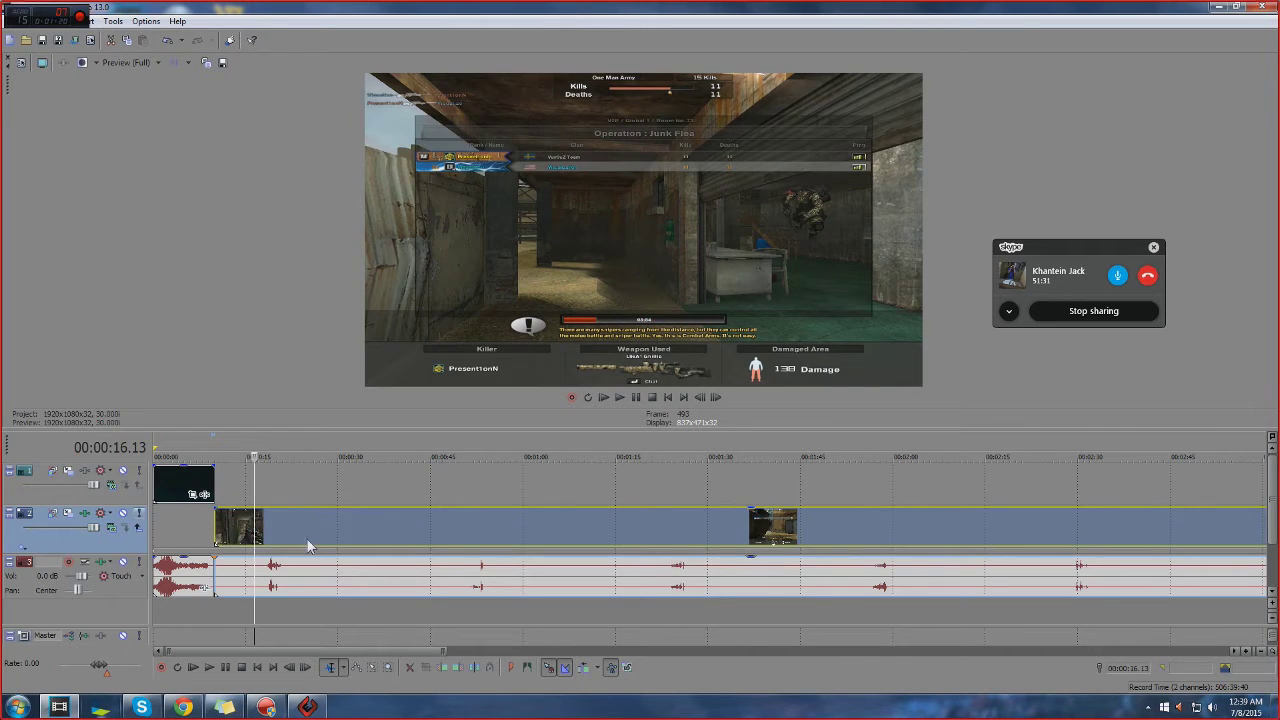
{"action": "left_click", "coordinate": [229, 538]}
{"action": "scroll", "coordinate": [286, 526], "scroll_direction": "up", "scroll_amount": 5}
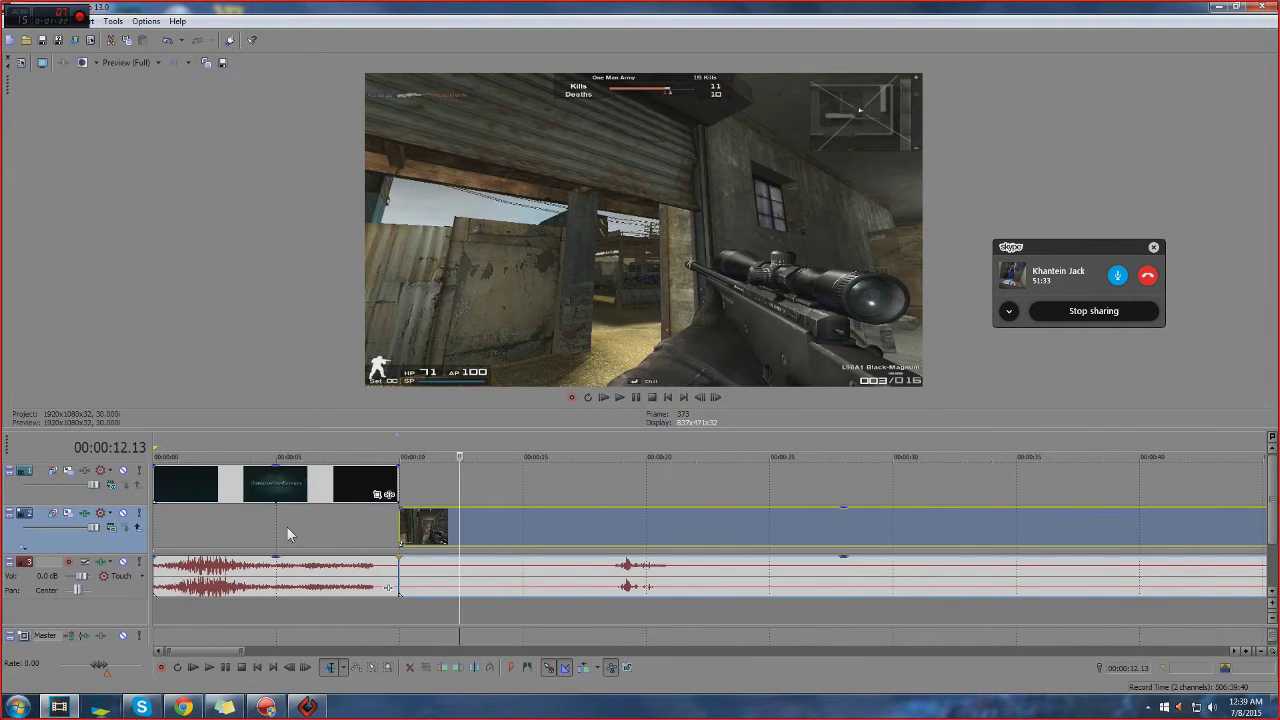
Trim away the beginning of the gameplay clip, keeping only its last 23 seconds or so, directly following the intro
{"action": "scroll", "coordinate": [286, 526], "scroll_direction": "down", "scroll_amount": 4}
{"action": "scroll", "coordinate": [250, 530], "scroll_direction": "down", "scroll_amount": 3}
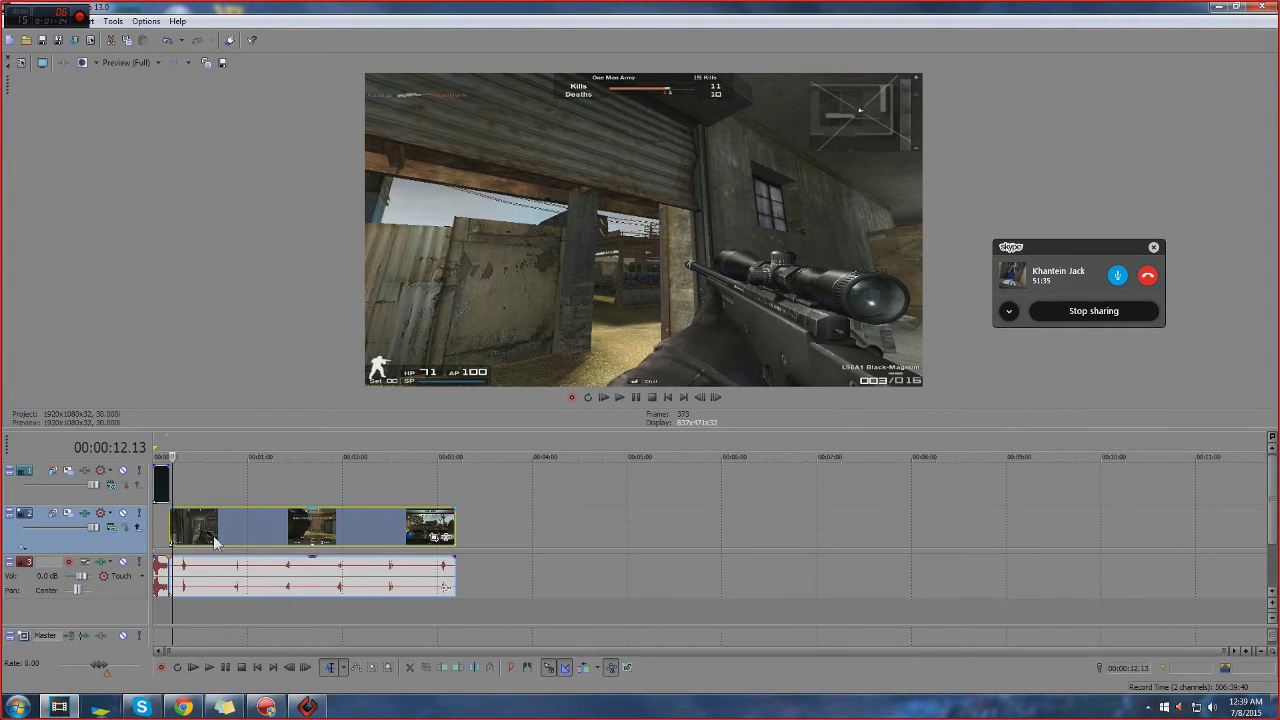
{"action": "mouse_move", "coordinate": [171, 528]}
{"action": "left_mouse_down"}
{"action": "mouse_move", "coordinate": [421, 530]}
{"action": "mouse_move", "coordinate": [197, 531]}
{"action": "mouse_move", "coordinate": [173, 543]}
{"action": "left_mouse_up"}
{"action": "left_click", "coordinate": [200, 526]}
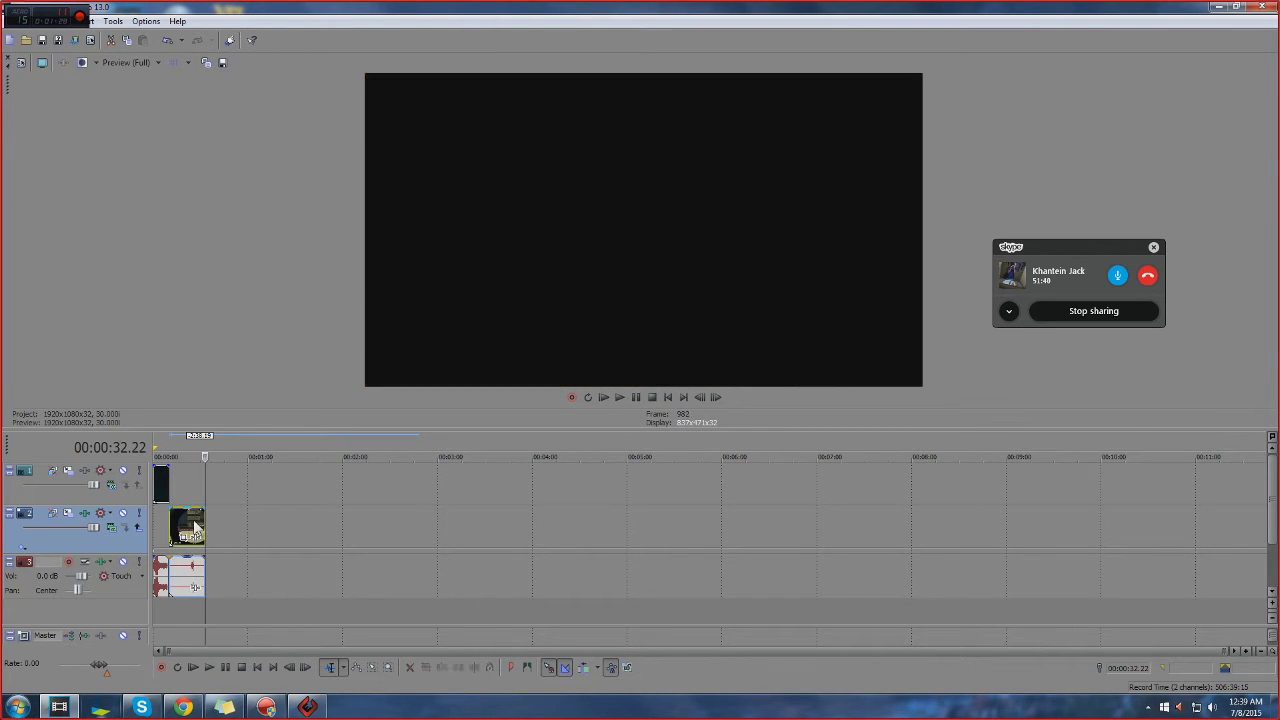
Play the trimmed gameplay clip up to the moment of scoping in and split it at 00:00:27.11
{"action": "scroll", "coordinate": [208, 525], "scroll_direction": "up", "scroll_amount": 4}
{"action": "scroll", "coordinate": [401, 505], "scroll_direction": "up", "scroll_amount": 2}
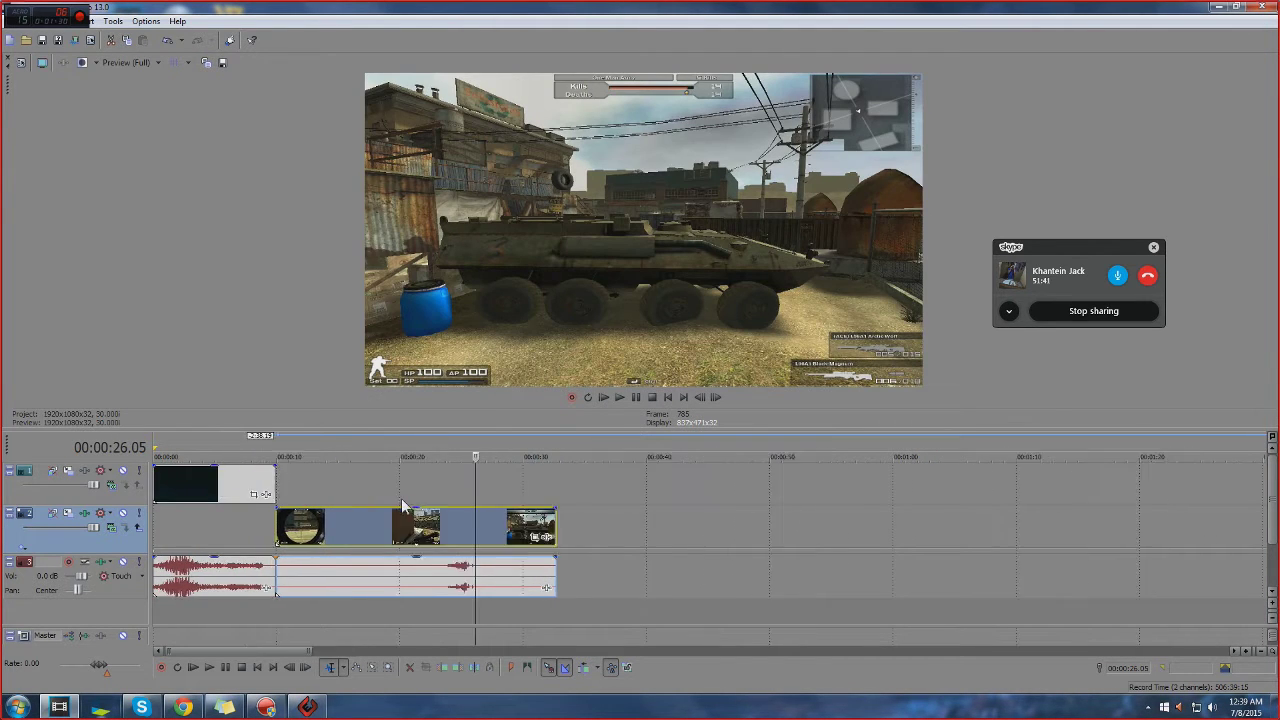
{"action": "key", "text": "space"}
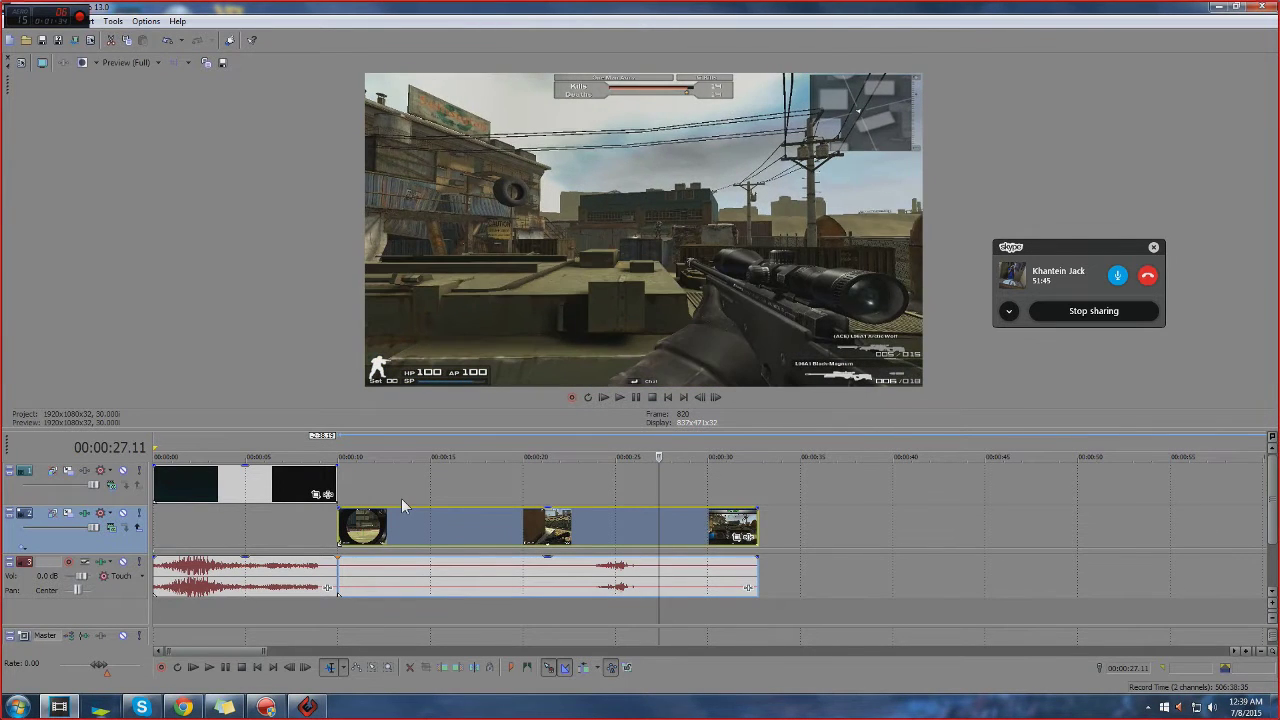
{"action": "key", "text": "s"}
{"action": "scroll", "coordinate": [404, 506], "scroll_direction": "down", "scroll_amount": 1}
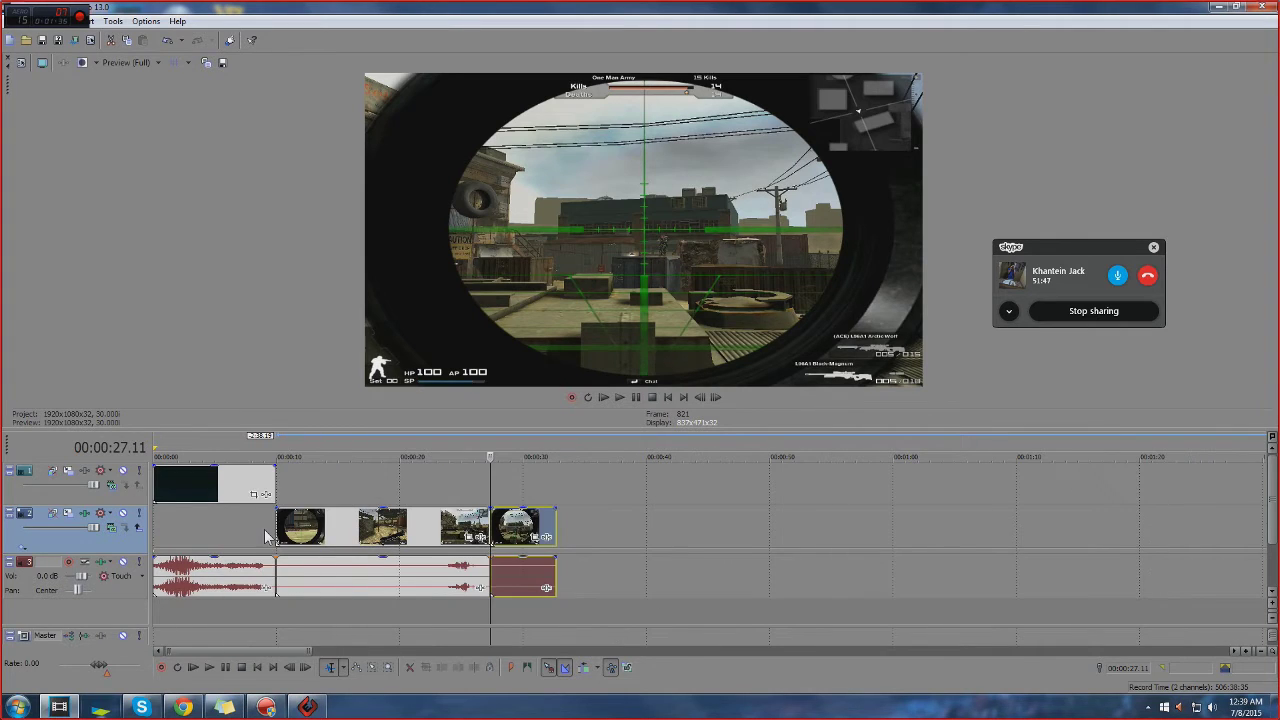
Trim the first gameplay piece from its start to about 6.5 seconds and close the gaps to the intro and the second piece
{"action": "mouse_move", "coordinate": [276, 536]}
{"action": "left_mouse_down"}
{"action": "mouse_move", "coordinate": [412, 520]}
{"action": "mouse_move", "coordinate": [295, 520]}
{"action": "left_mouse_up"}
{"action": "left_click_drag", "start_coordinate": [507, 540], "coordinate": [350, 535]}
{"action": "left_click", "coordinate": [376, 526]}
{"action": "left_click", "coordinate": [364, 526]}
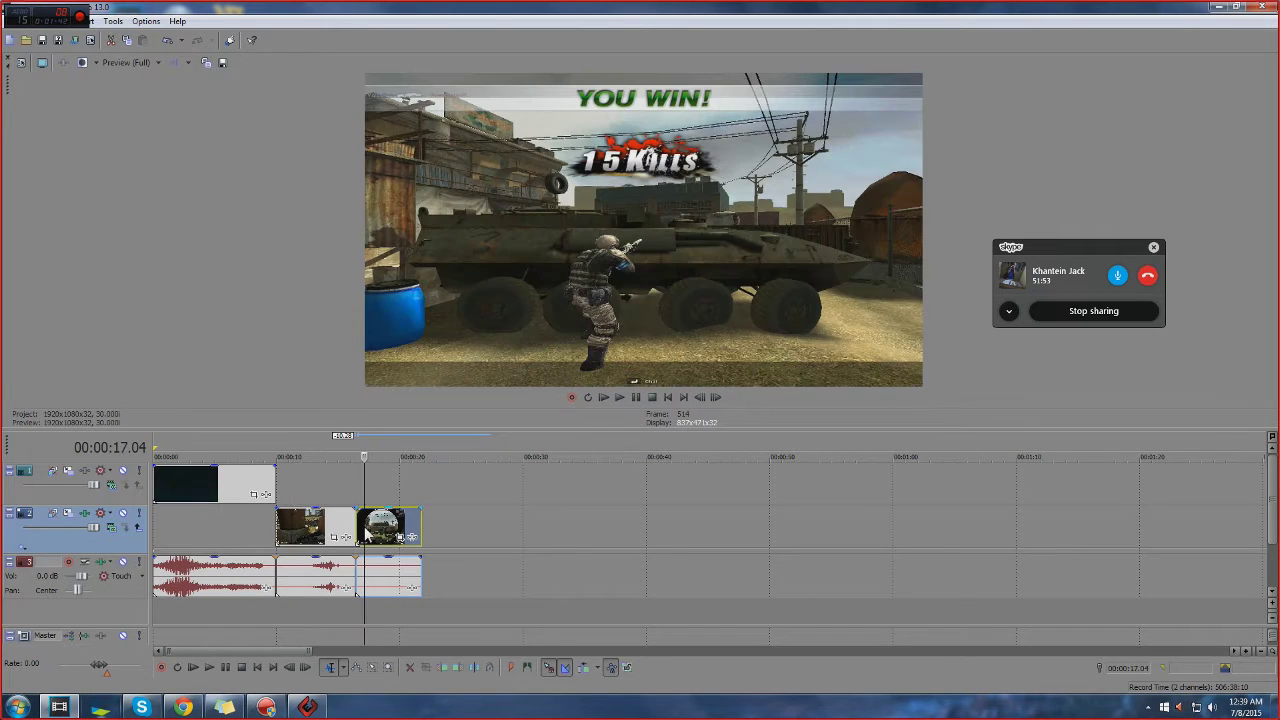
{"action": "left_click", "coordinate": [353, 522]}
{"action": "scroll", "coordinate": [376, 531], "scroll_direction": "up", "scroll_amount": 3}
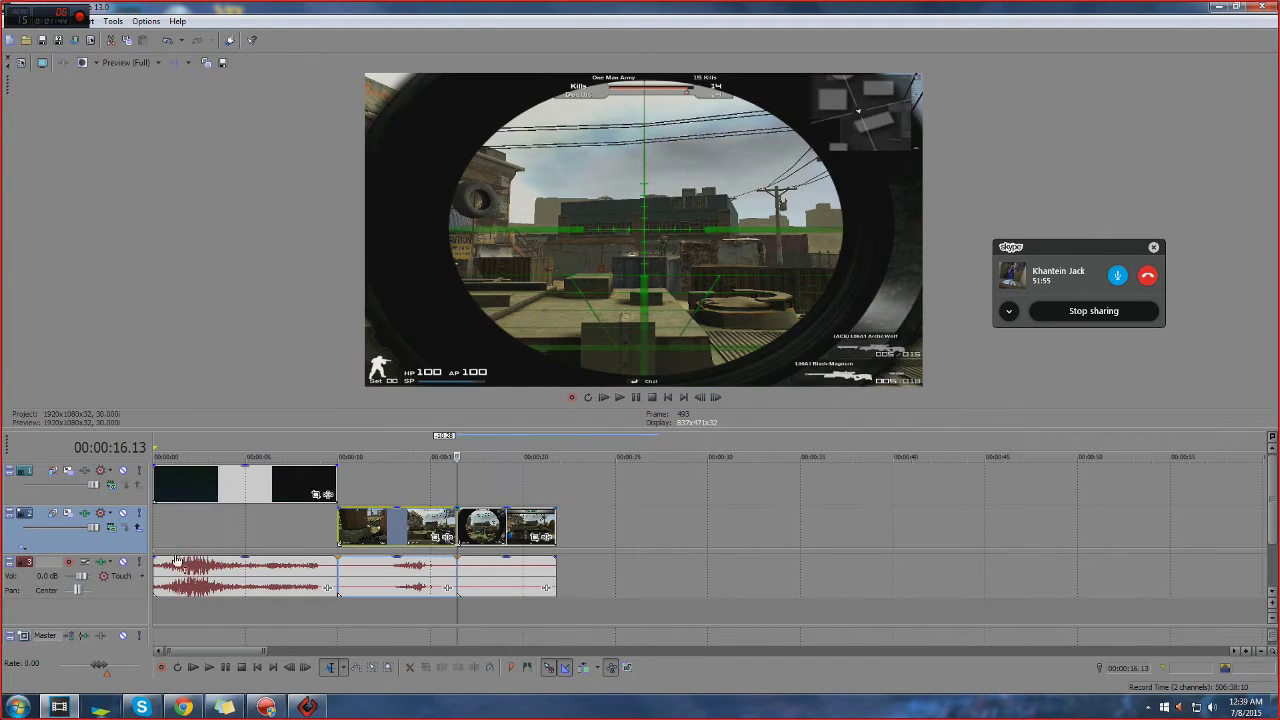
{"action": "scroll", "coordinate": [377, 535], "scroll_direction": "down", "scroll_amount": 3}
Insert a video track between the intro and gameplay tracks and move the first gameplay piece onto it, keeping its timing
{"action": "right_click", "coordinate": [112, 547]}
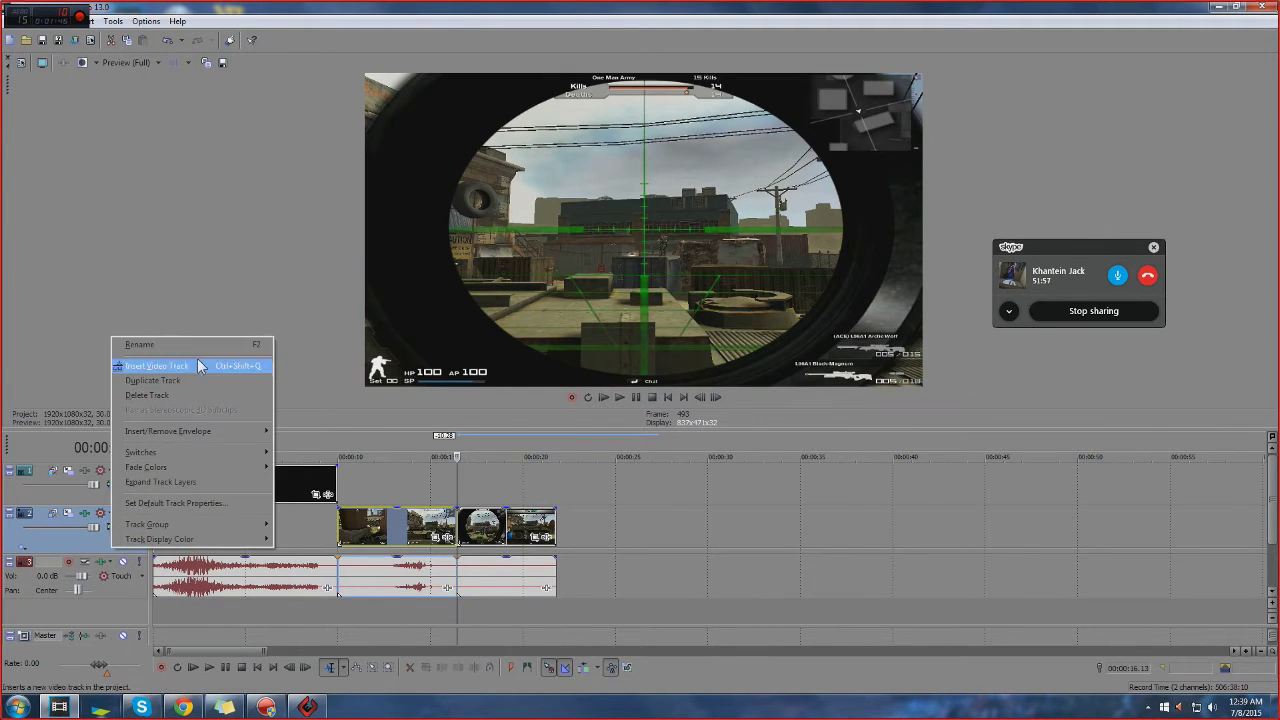
{"action": "left_click", "coordinate": [170, 366]}
{"action": "left_click_drag", "start_coordinate": [408, 573], "coordinate": [412, 525]}
{"action": "left_click", "coordinate": [394, 521]}
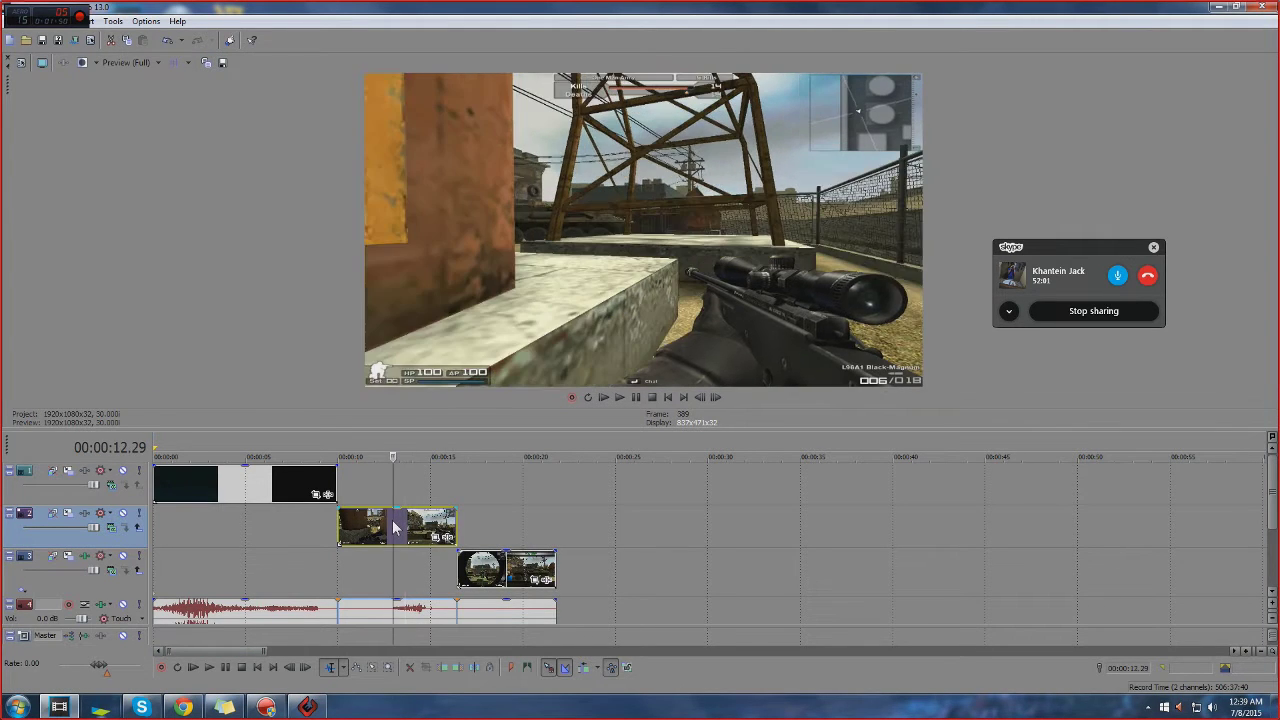
{"action": "left_click", "coordinate": [357, 544]}
Add Magic Bullet Looks after Sharpen in the track effects of track 3, with the cursor at the second gameplay piece's start
{"action": "left_click", "coordinate": [497, 562]}
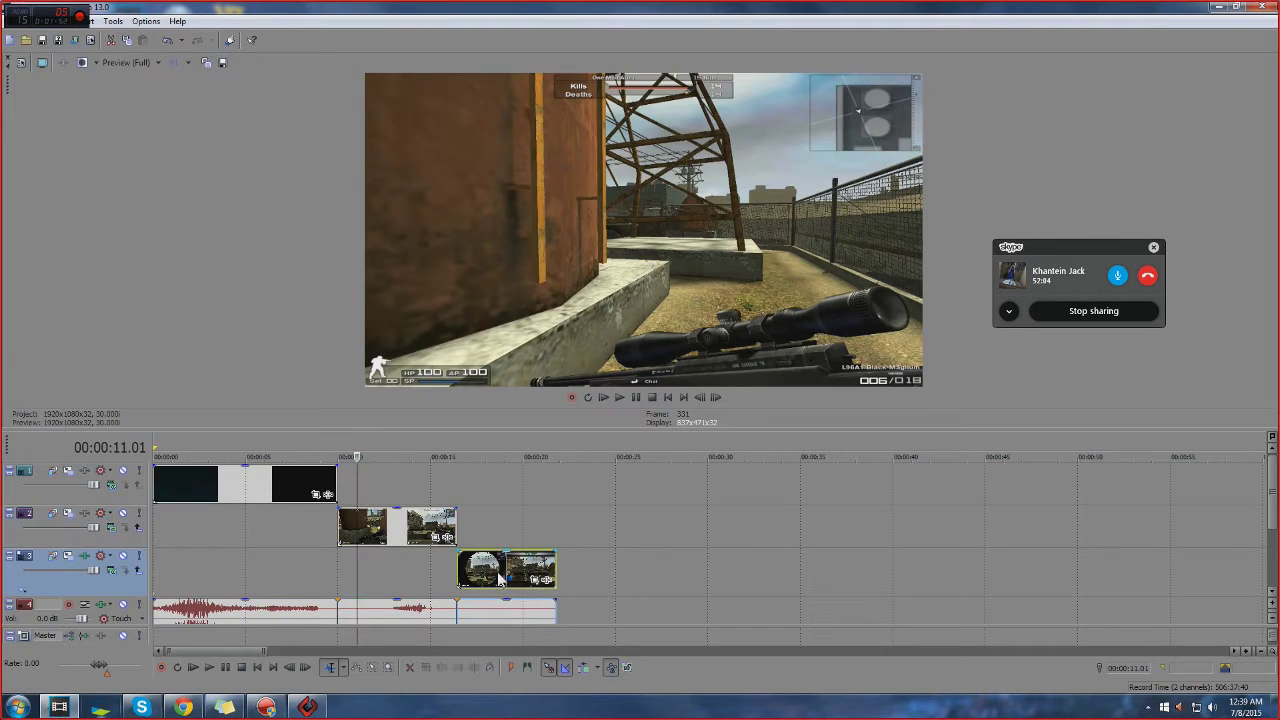
{"action": "left_click", "coordinate": [458, 567]}
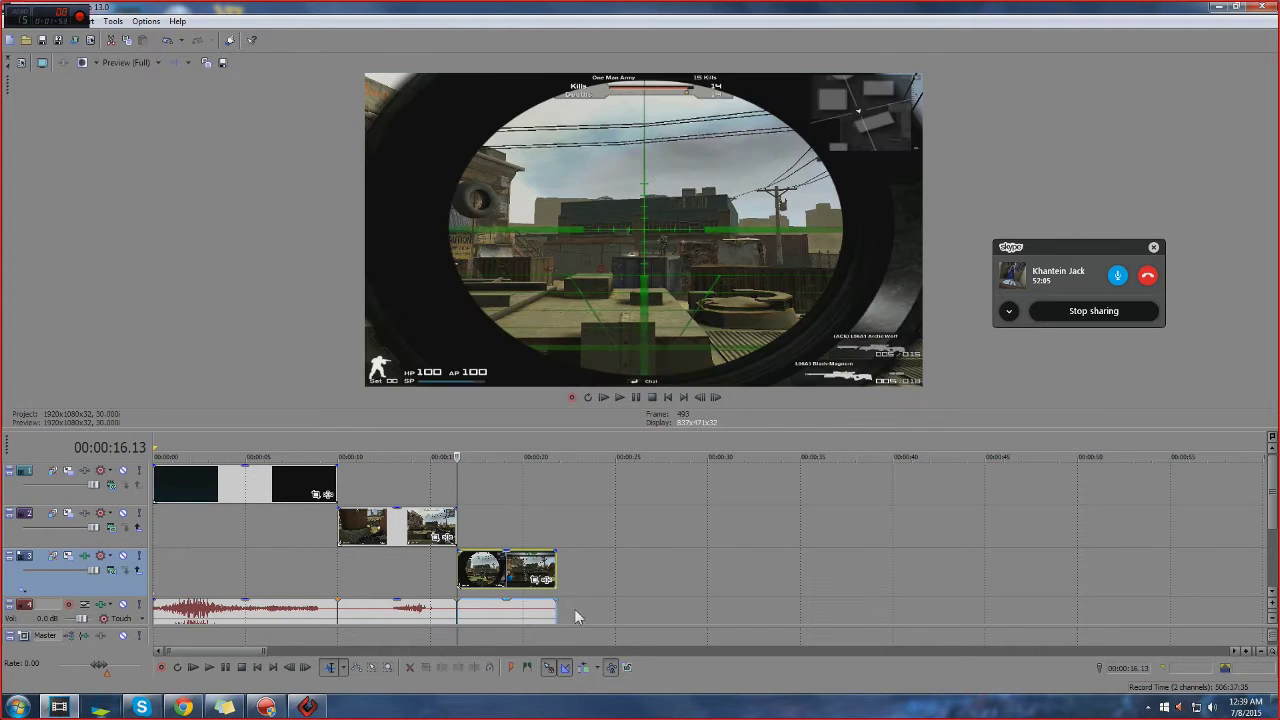
{"action": "left_click", "coordinate": [85, 558]}
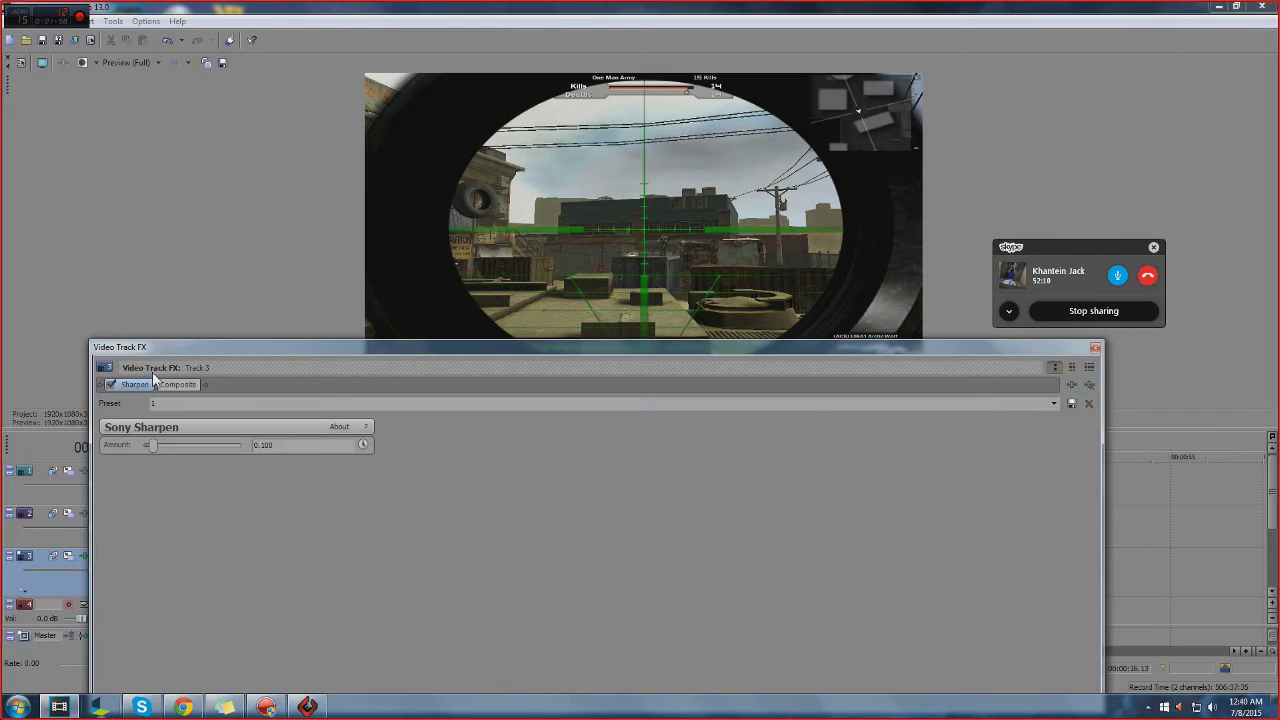
{"action": "left_click_drag", "start_coordinate": [150, 347], "coordinate": [75, 297]}
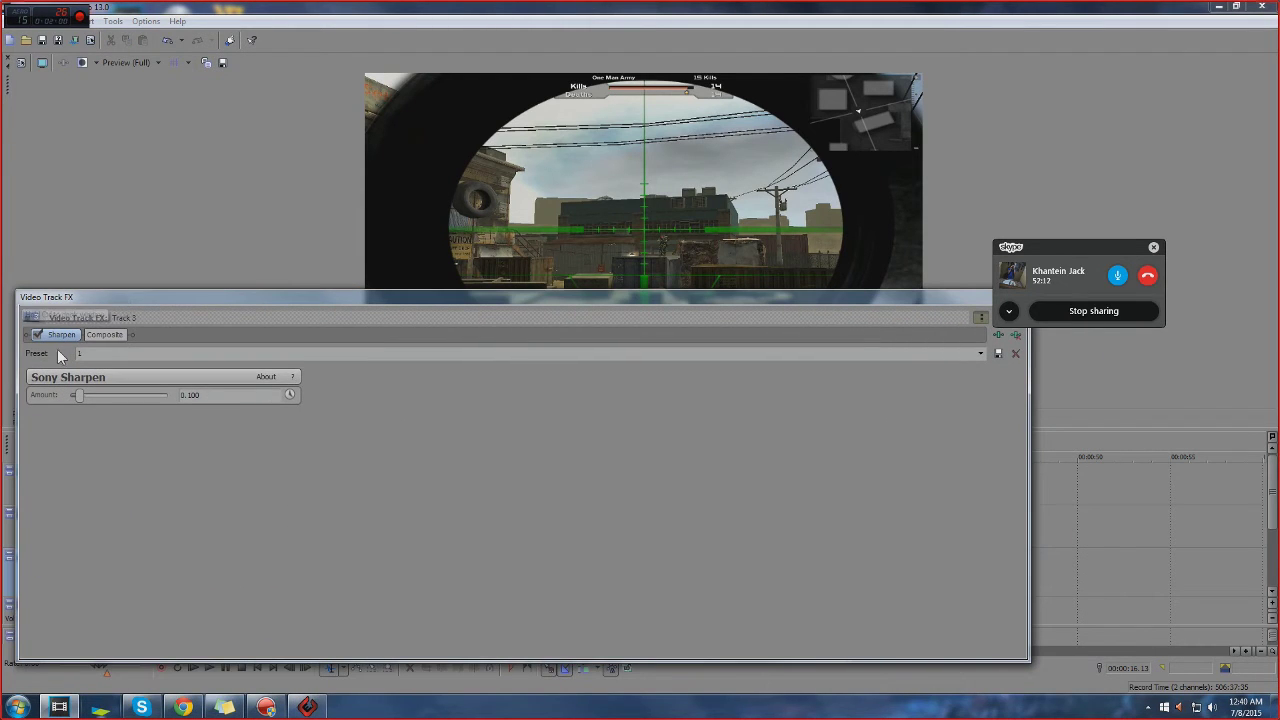
{"action": "left_click_drag", "start_coordinate": [932, 300], "coordinate": [668, 369]}
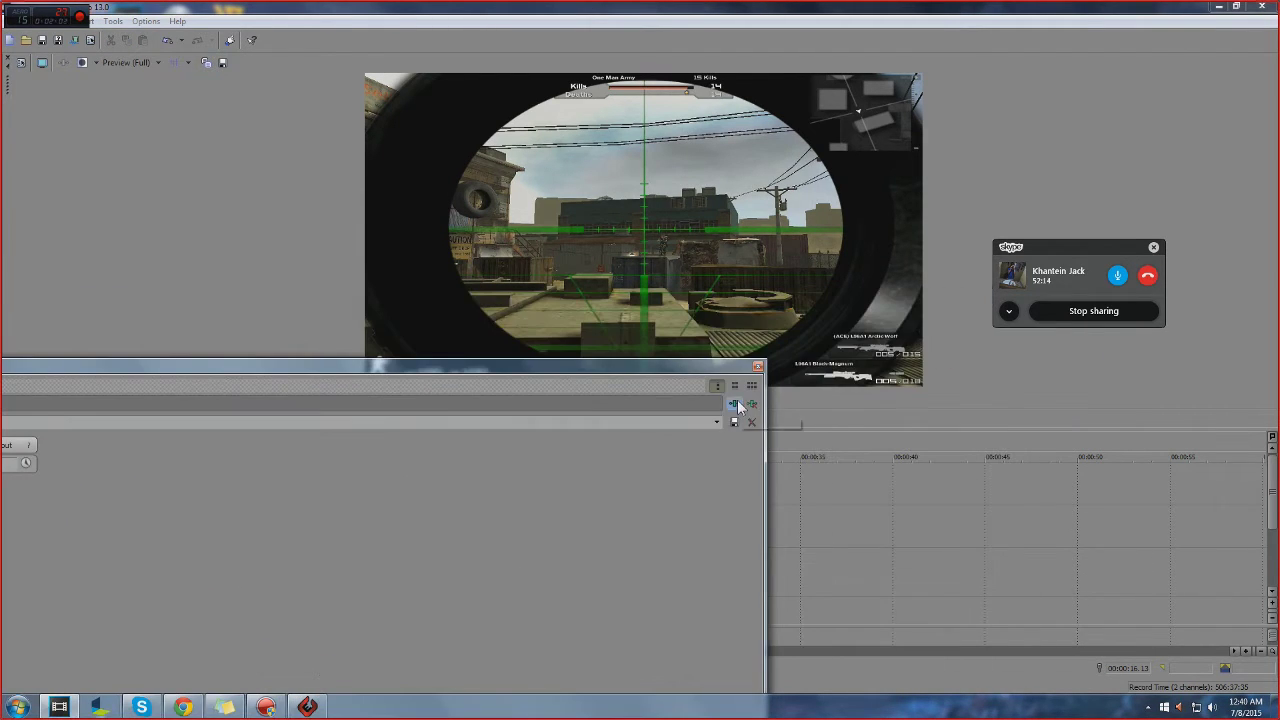
{"action": "left_click", "coordinate": [738, 405]}
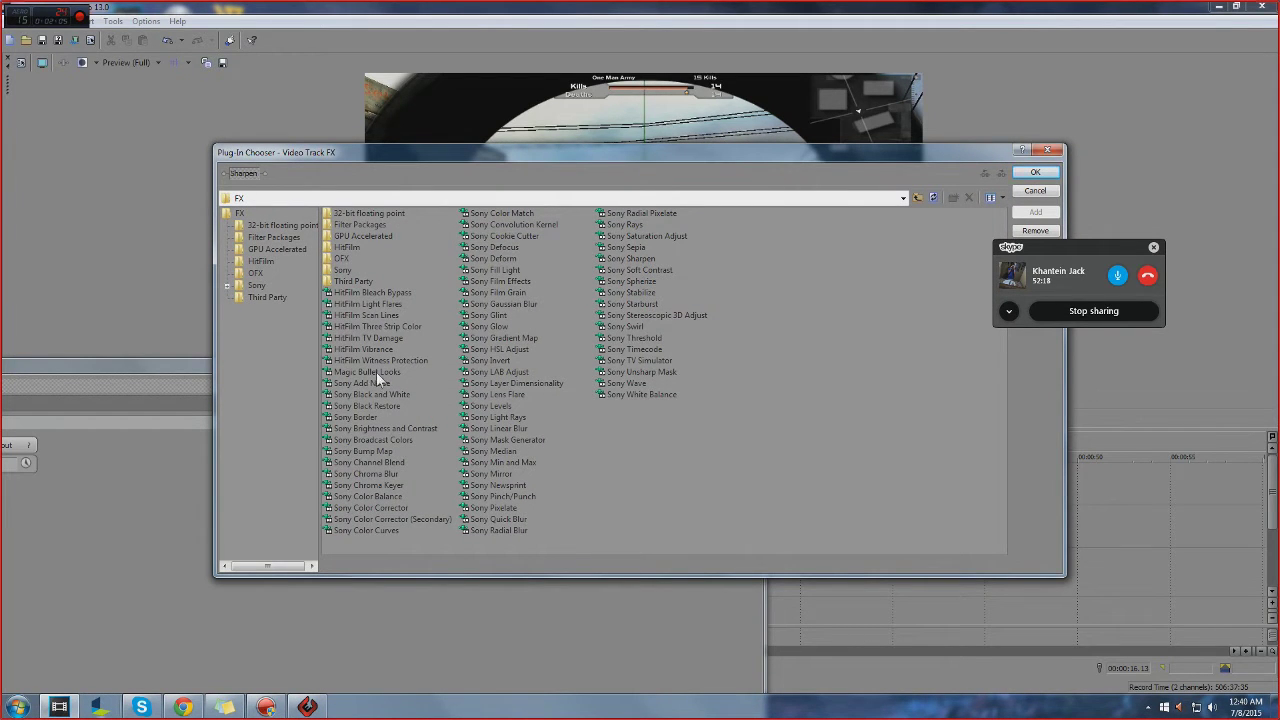
{"action": "left_click", "coordinate": [376, 372]}
{"action": "left_click", "coordinate": [1036, 212]}
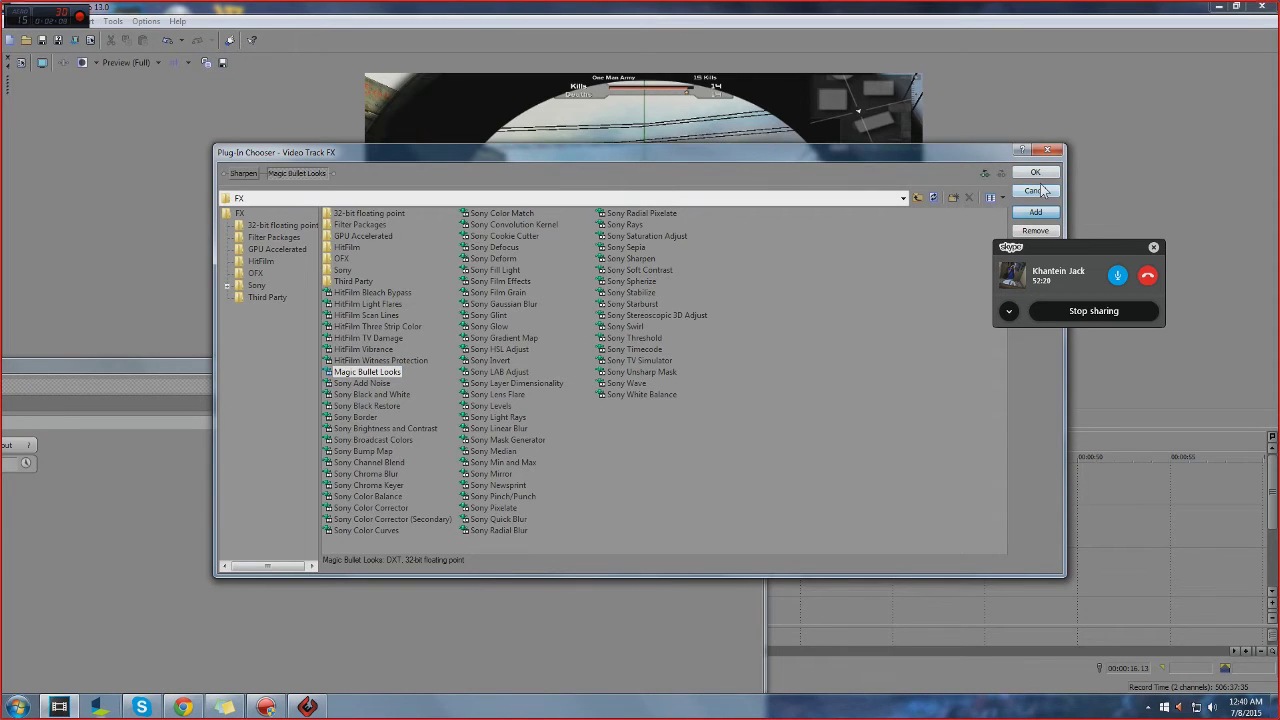
{"action": "left_click", "coordinate": [1036, 172]}
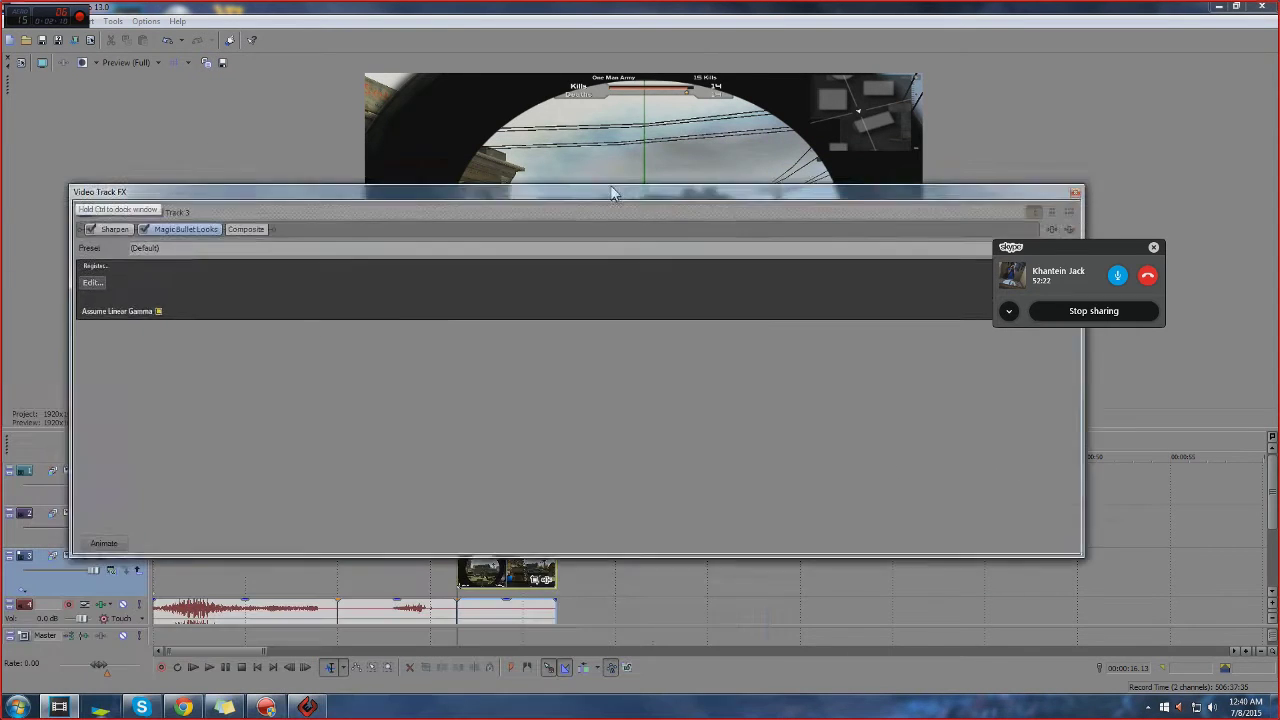
Open the Magic Bullet Looks editor and browse its look packs as far as ASYLUM COLORS#2, collapsing Asylum CC Pack
{"action": "left_click", "coordinate": [113, 262]}
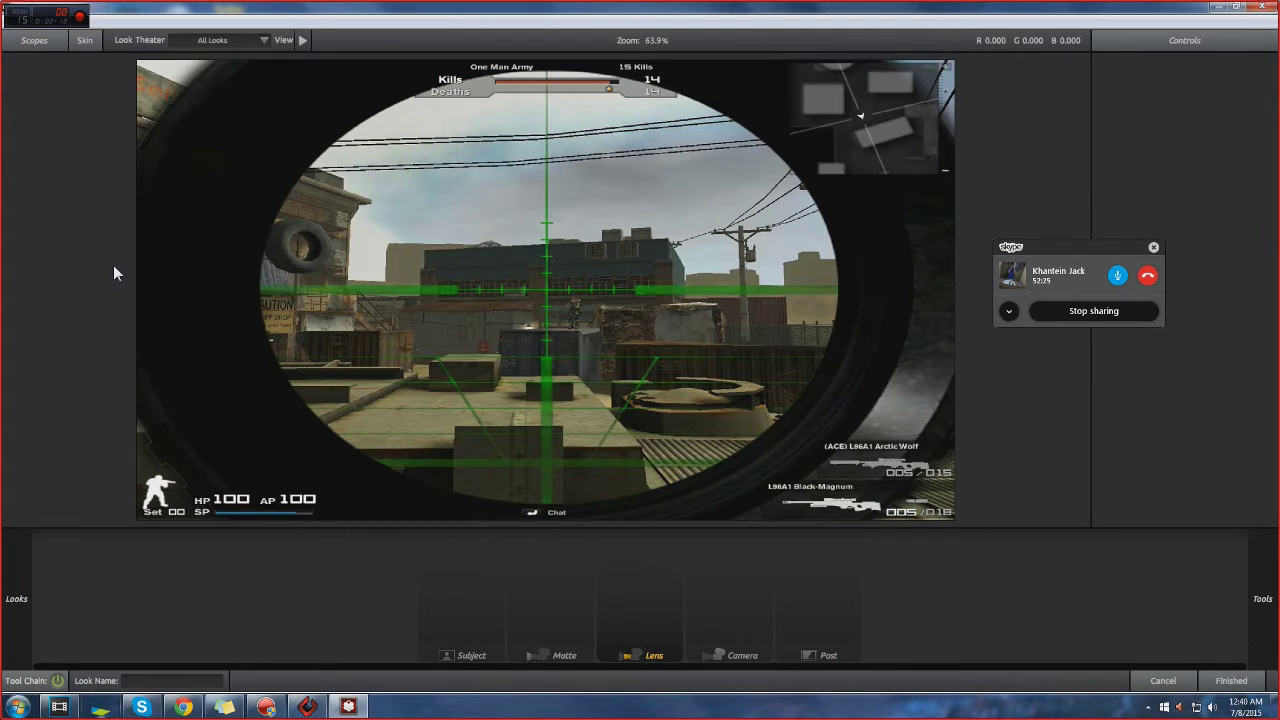
{"action": "mouse_move", "coordinate": [113, 265]}
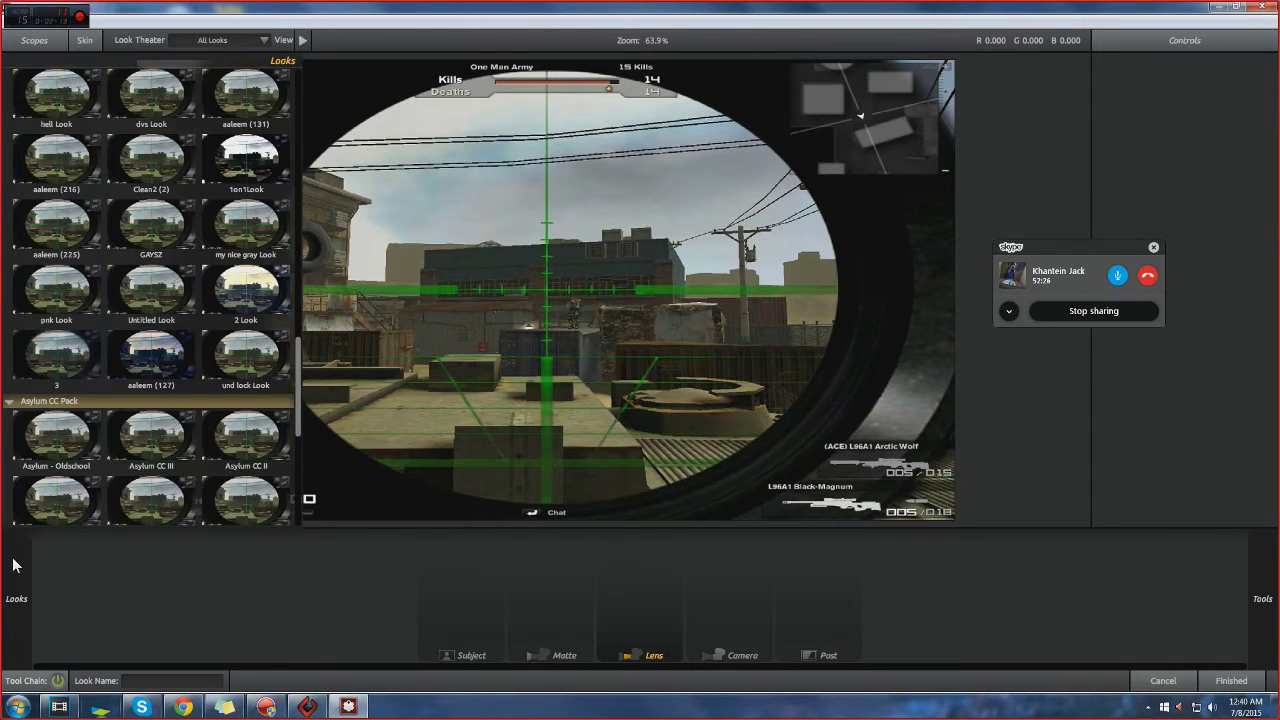
{"action": "scroll", "coordinate": [194, 363], "scroll_direction": "down", "scroll_amount": 5}
{"action": "scroll", "coordinate": [194, 363], "scroll_direction": "up", "scroll_amount": 5}
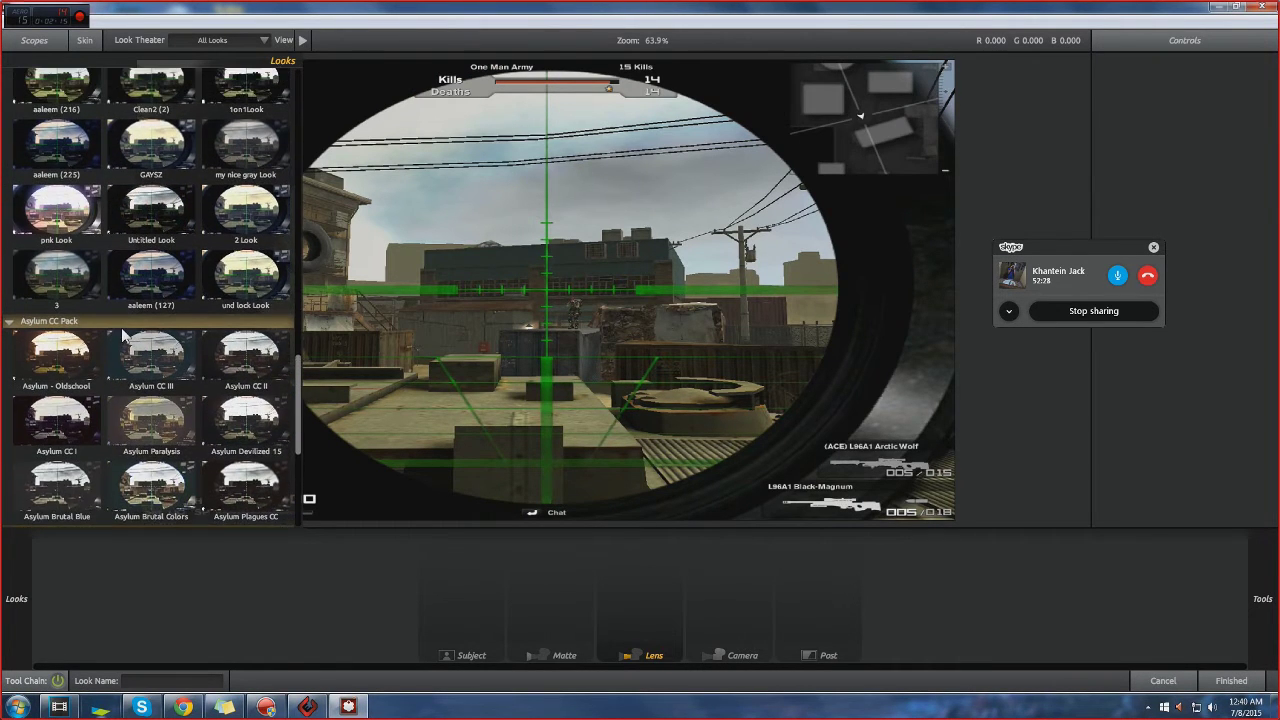
{"action": "scroll", "coordinate": [121, 337], "scroll_direction": "up", "scroll_amount": 6}
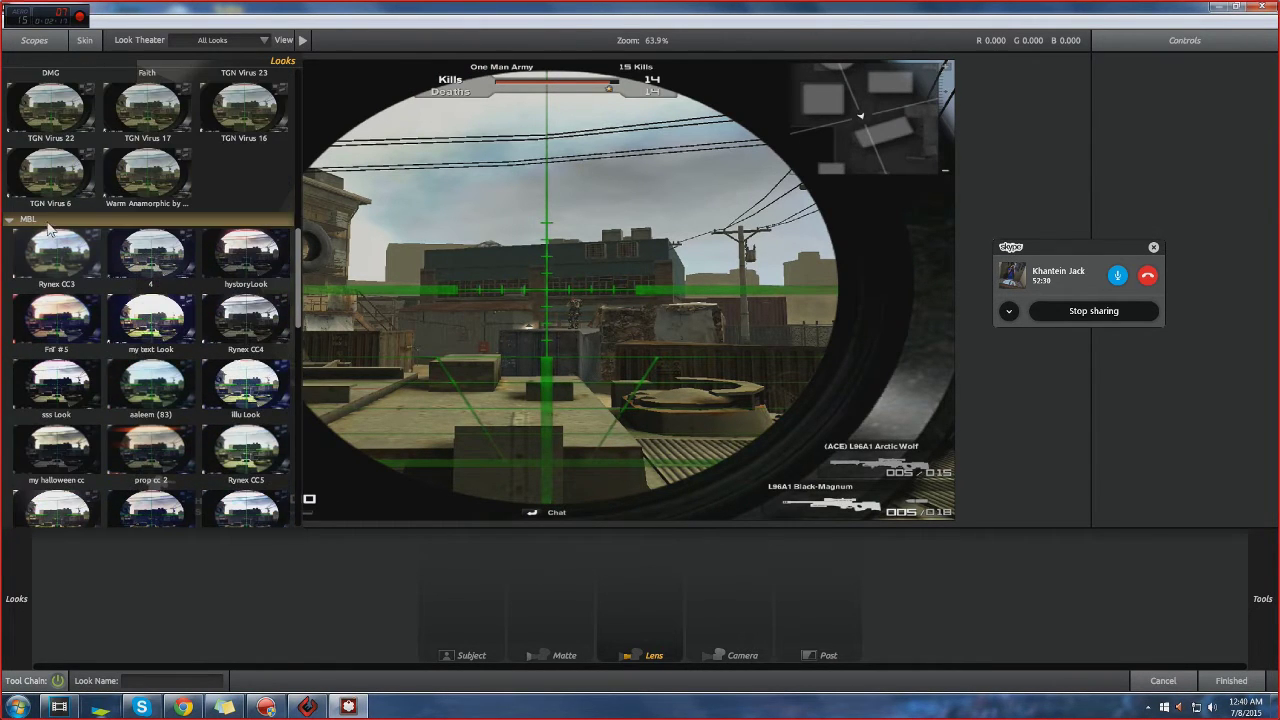
{"action": "scroll", "coordinate": [125, 272], "scroll_direction": "up", "scroll_amount": 8}
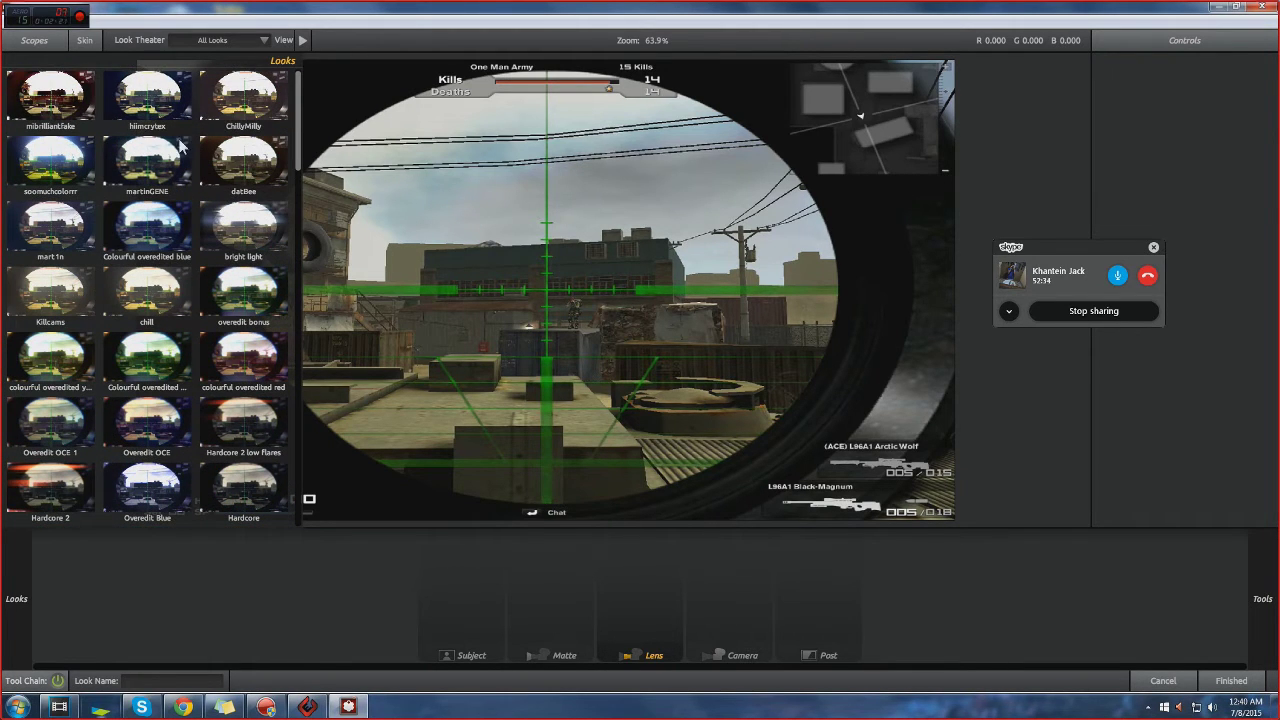
{"action": "scroll", "coordinate": [180, 145], "scroll_direction": "down", "scroll_amount": 10}
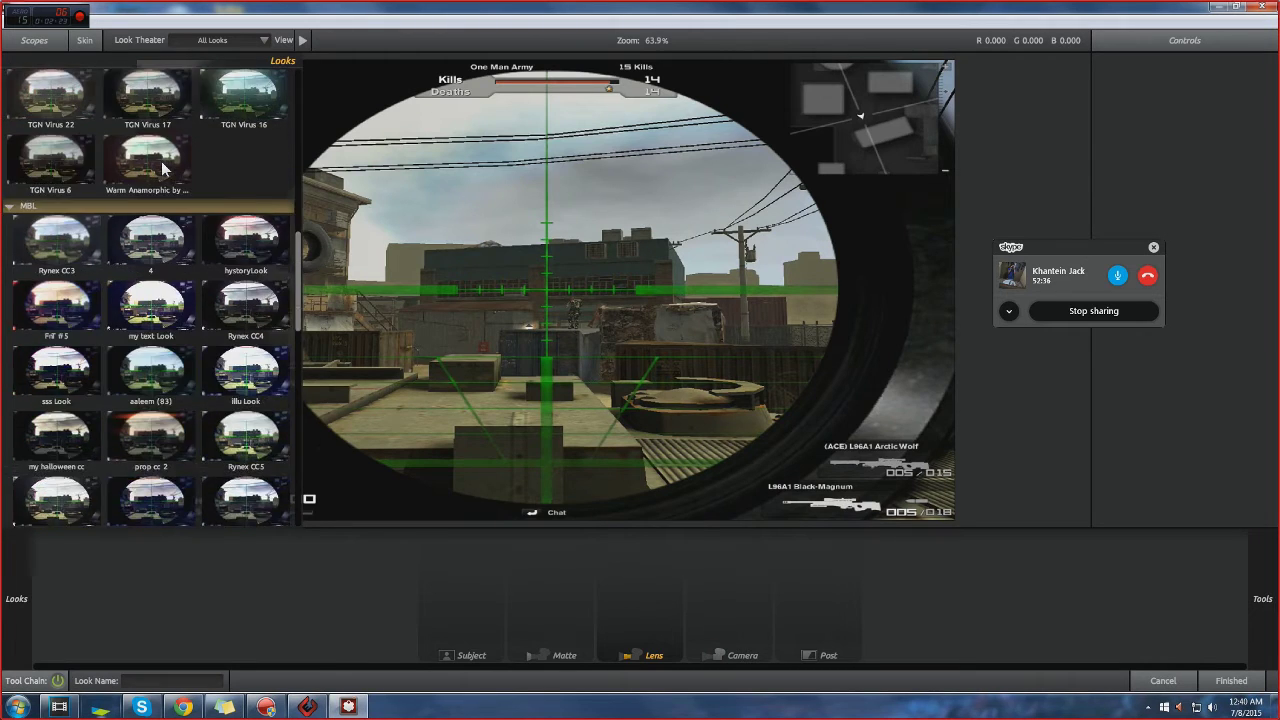
{"action": "scroll", "coordinate": [163, 168], "scroll_direction": "down", "scroll_amount": 15}
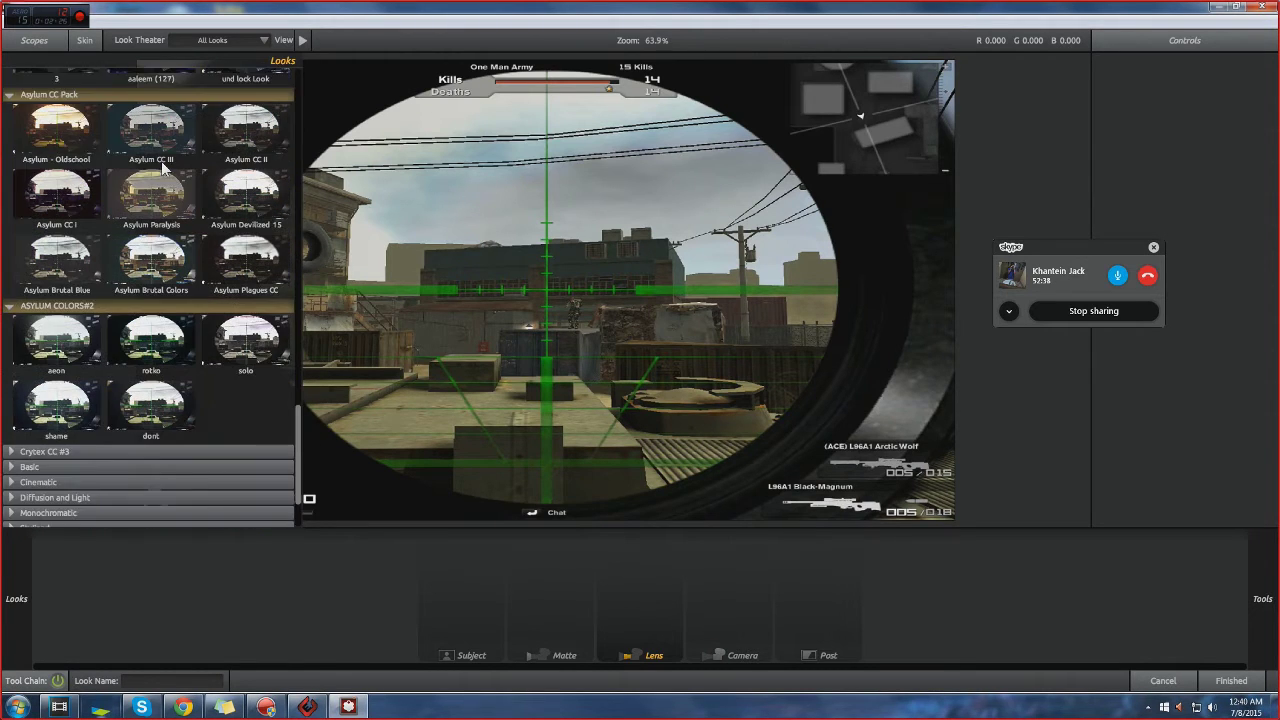
{"action": "left_click", "coordinate": [9, 96]}
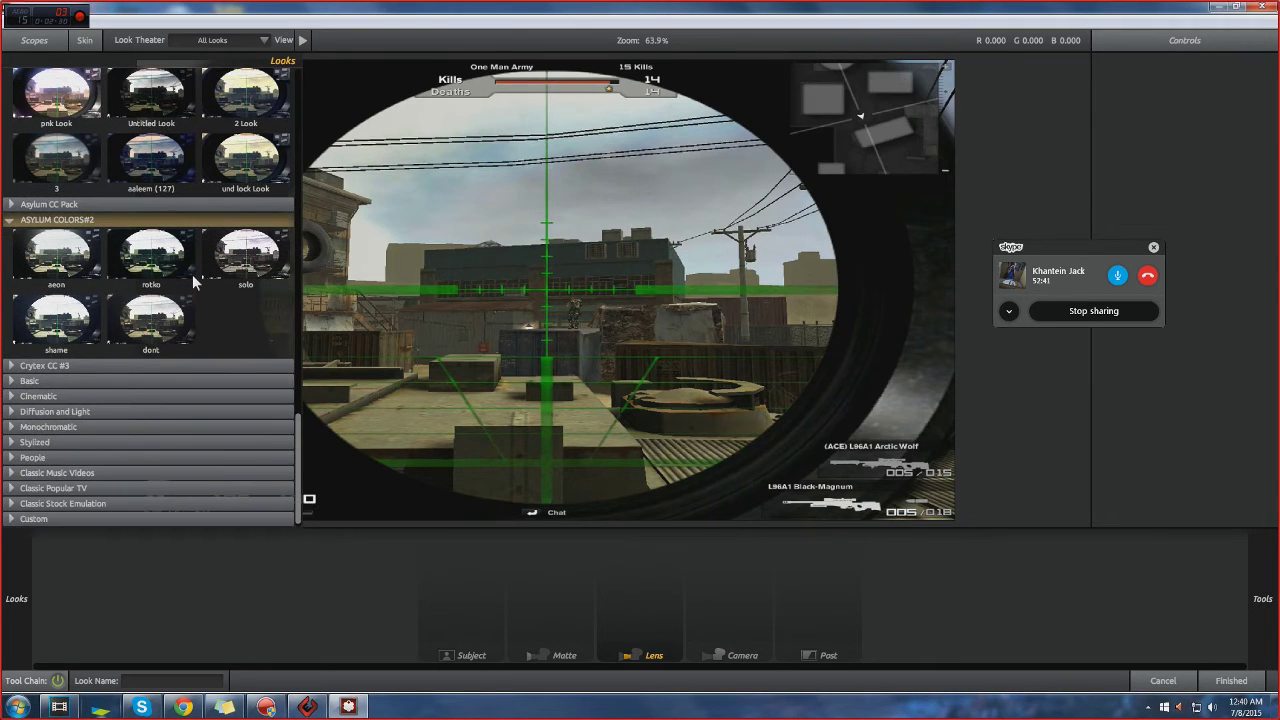
Compare the shame, rotko and aeon looks from ASYLUM COLORS#2 and apply aeon to track 3
{"action": "left_click", "coordinate": [73, 276]}
{"action": "left_click", "coordinate": [73, 337]}
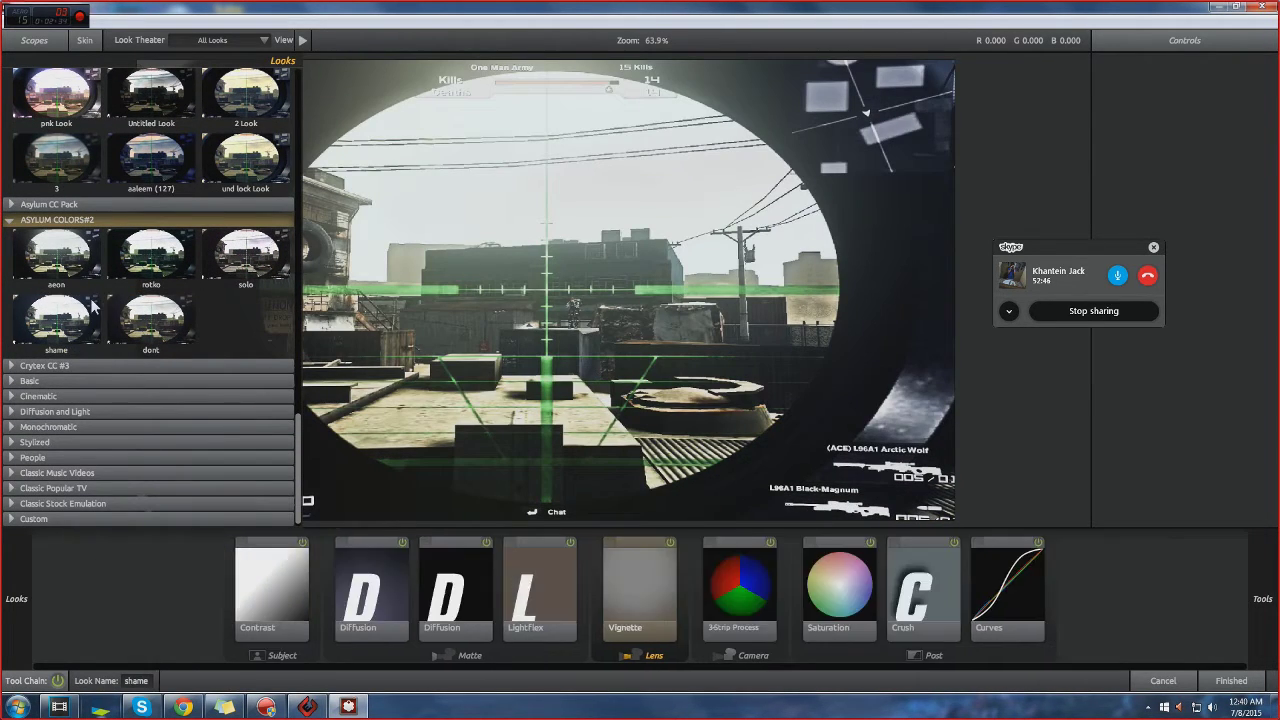
{"action": "left_click", "coordinate": [140, 283]}
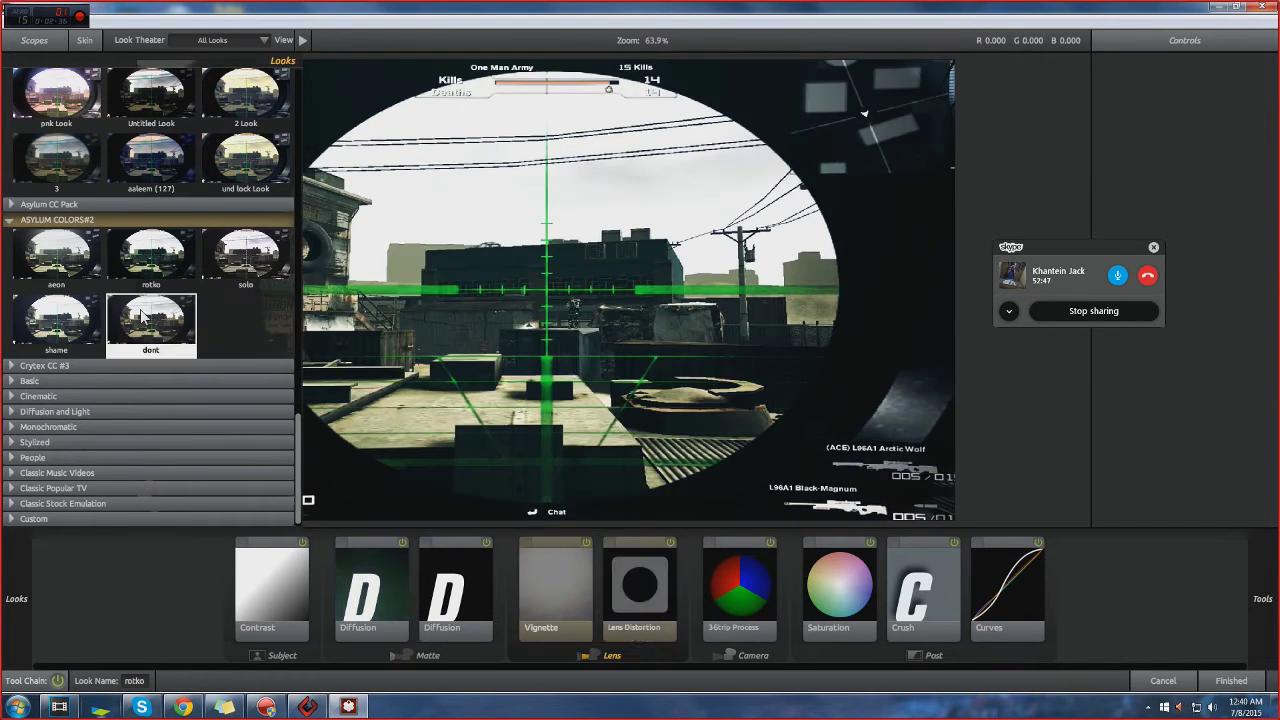
{"action": "left_click", "coordinate": [58, 255]}
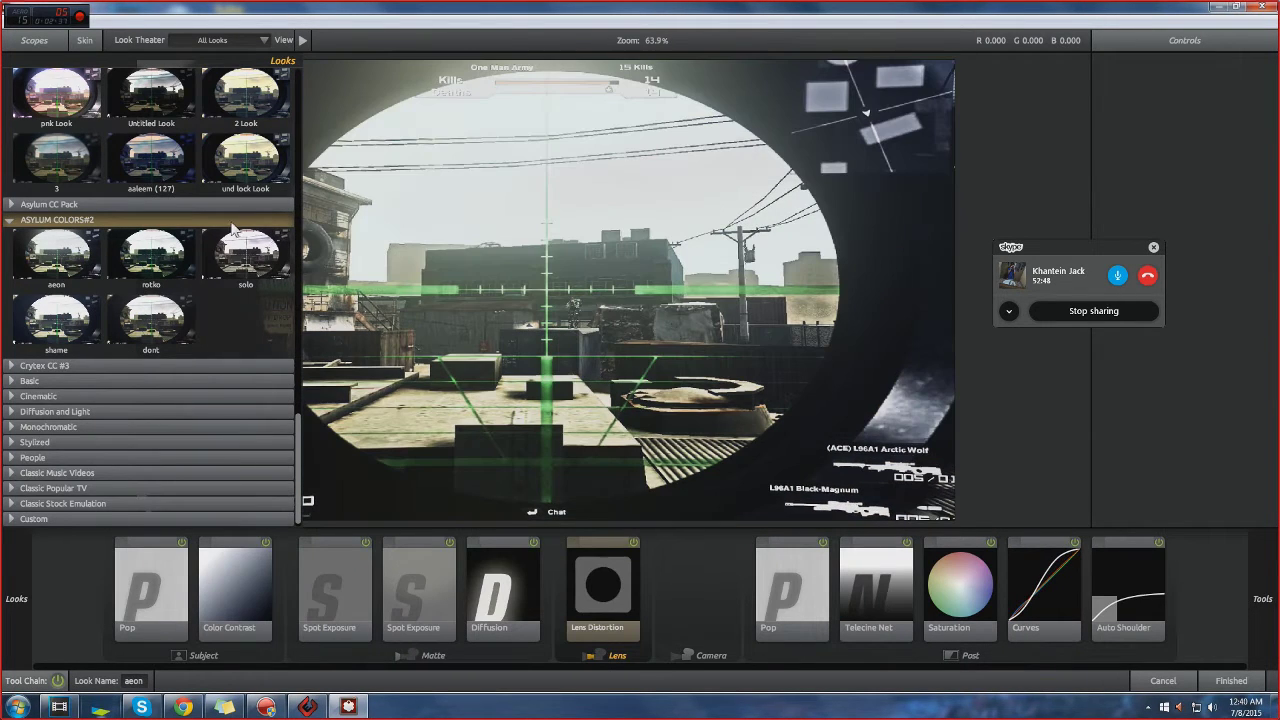
{"action": "left_click", "coordinate": [84, 337]}
{"action": "left_click", "coordinate": [59, 268]}
{"action": "left_click", "coordinate": [59, 322]}
{"action": "left_click", "coordinate": [59, 262]}
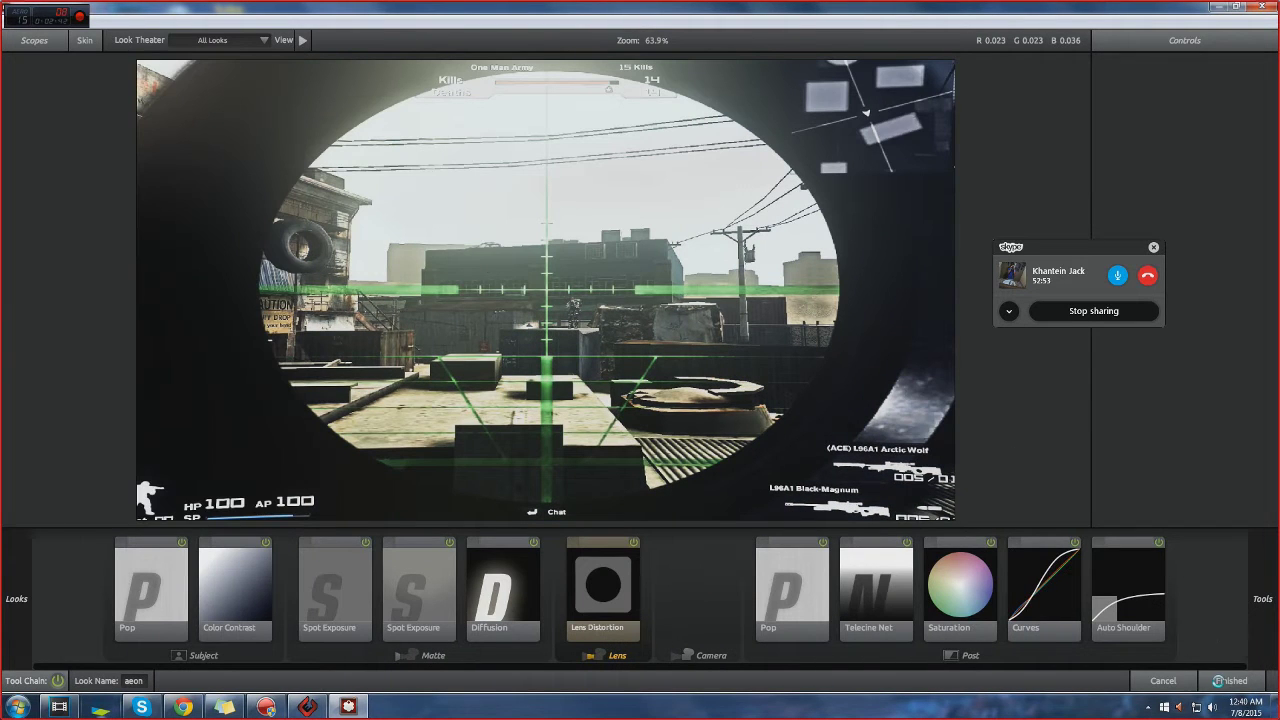
{"action": "left_click", "coordinate": [1218, 680]}
Play the cut between the two gameplay pieces twice to review the look, and return the cursor to the second piece's start
{"action": "left_click", "coordinate": [338, 528]}
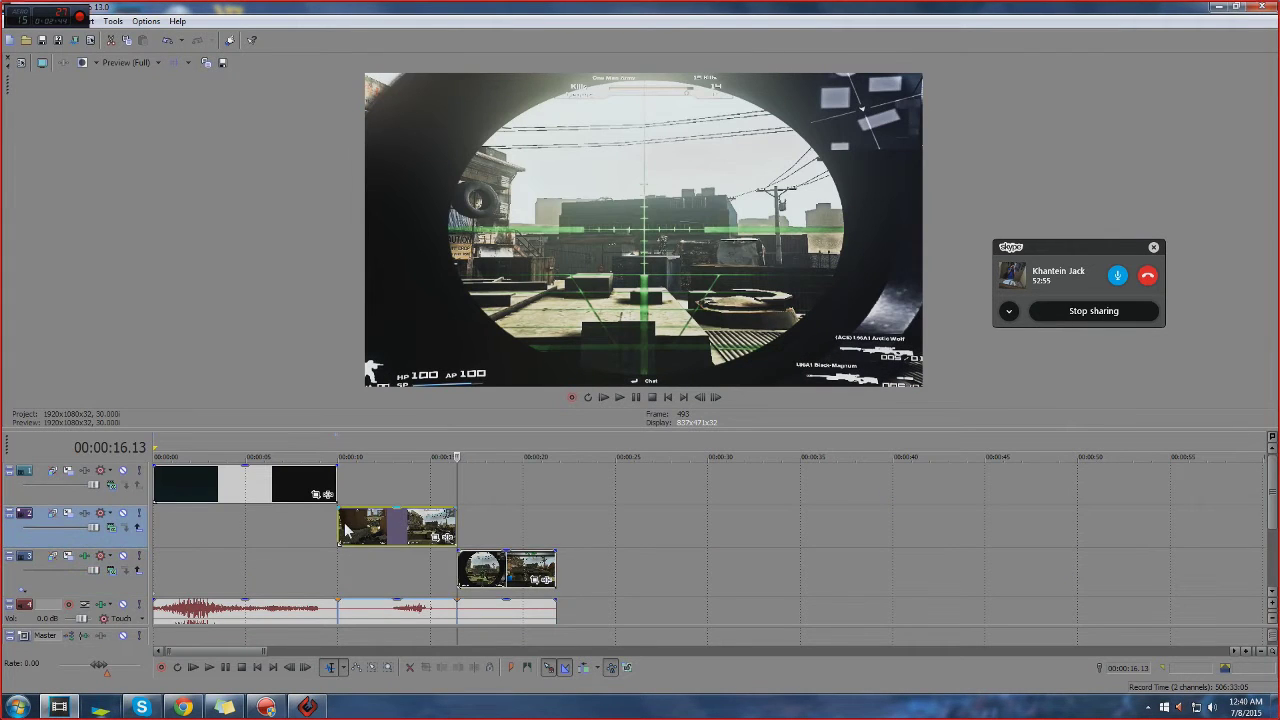
{"action": "left_click", "coordinate": [621, 398]}
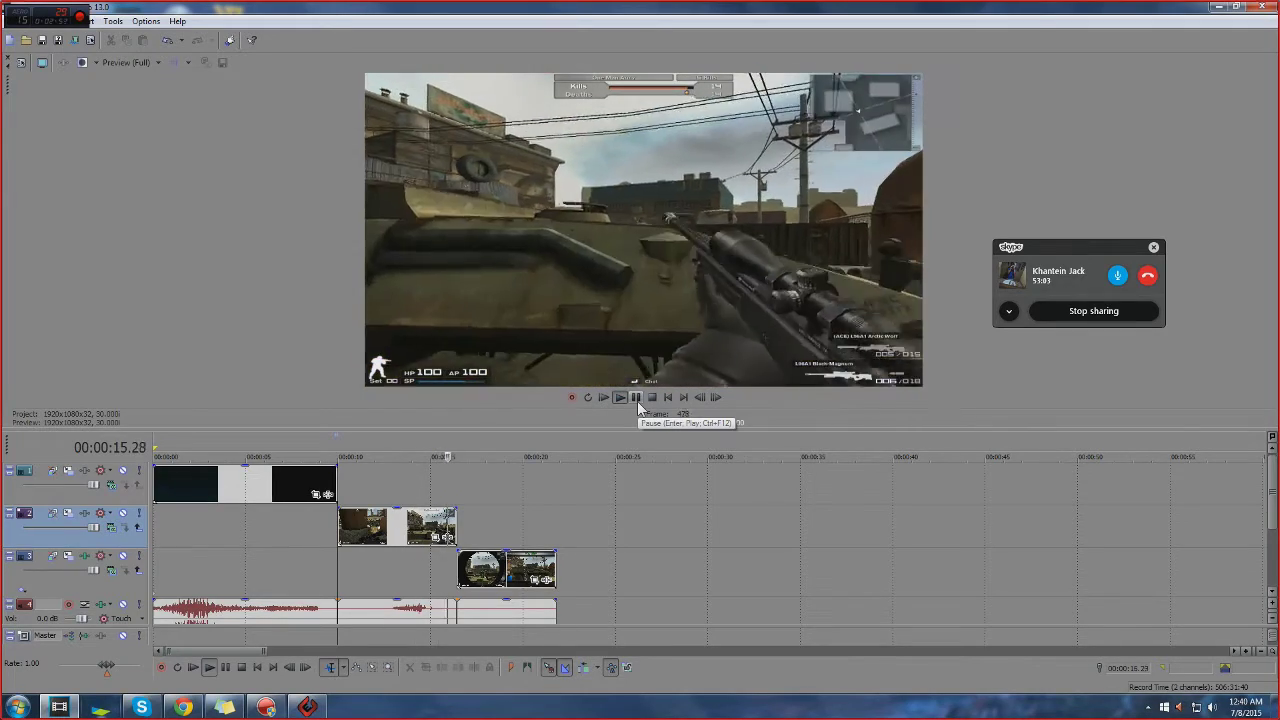
{"action": "left_click", "coordinate": [636, 398]}
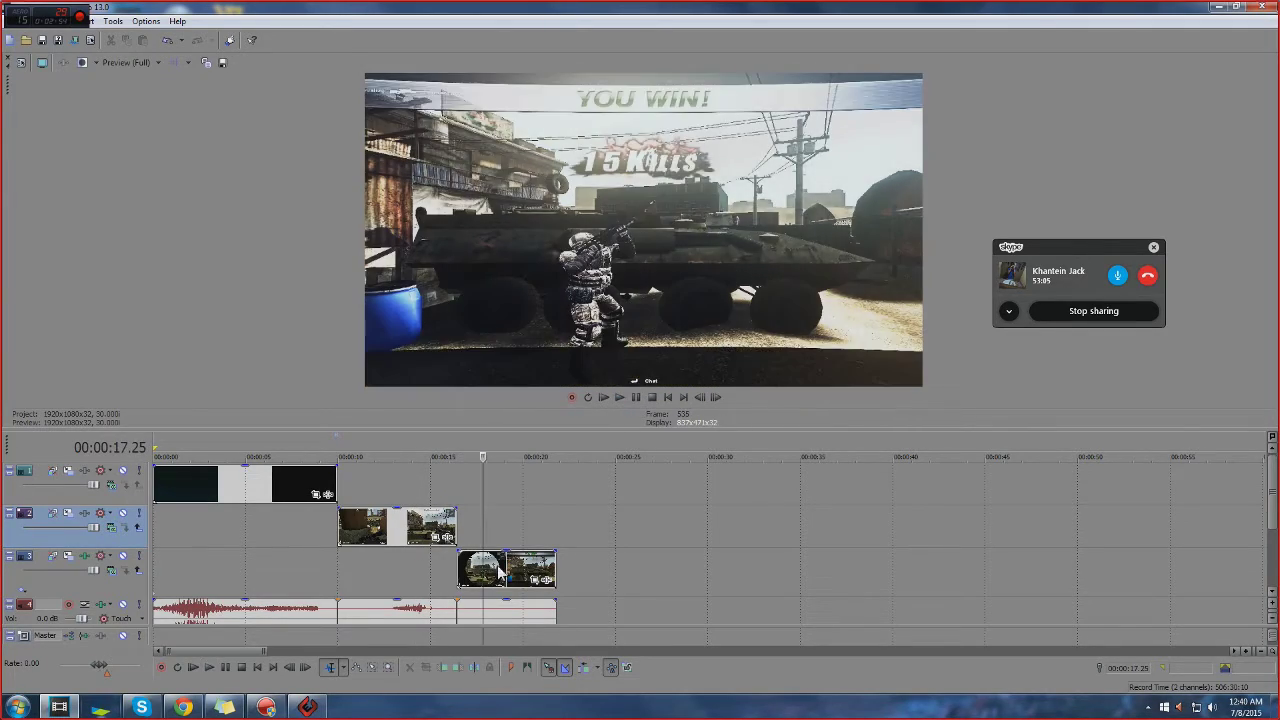
{"action": "left_click", "coordinate": [455, 561]}
{"action": "left_click", "coordinate": [438, 561]}
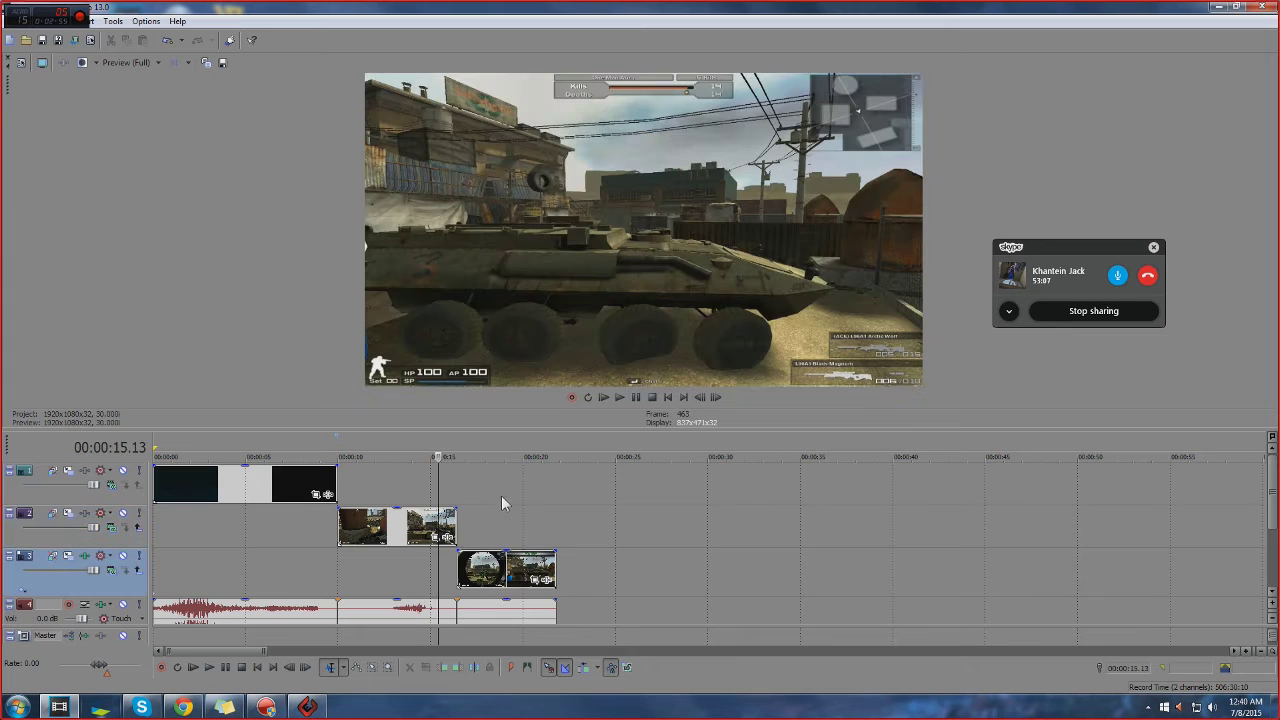
{"action": "left_click", "coordinate": [634, 396]}
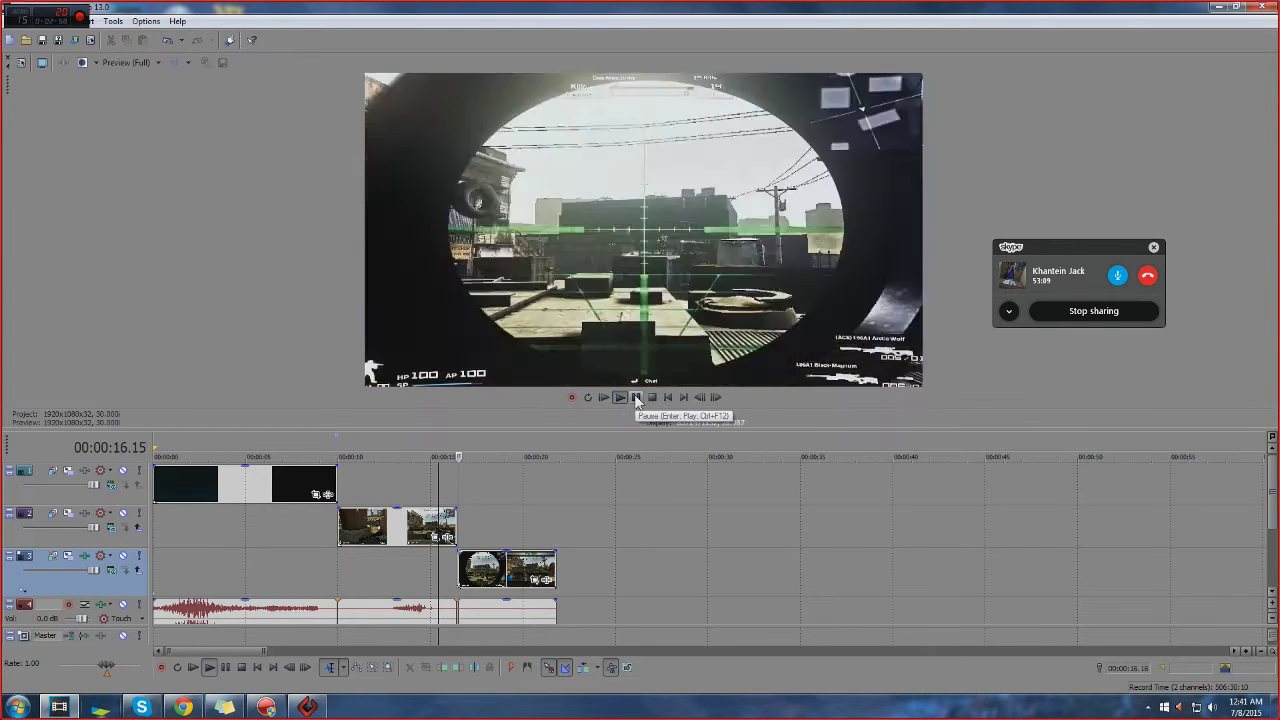
{"action": "left_click", "coordinate": [634, 396]}
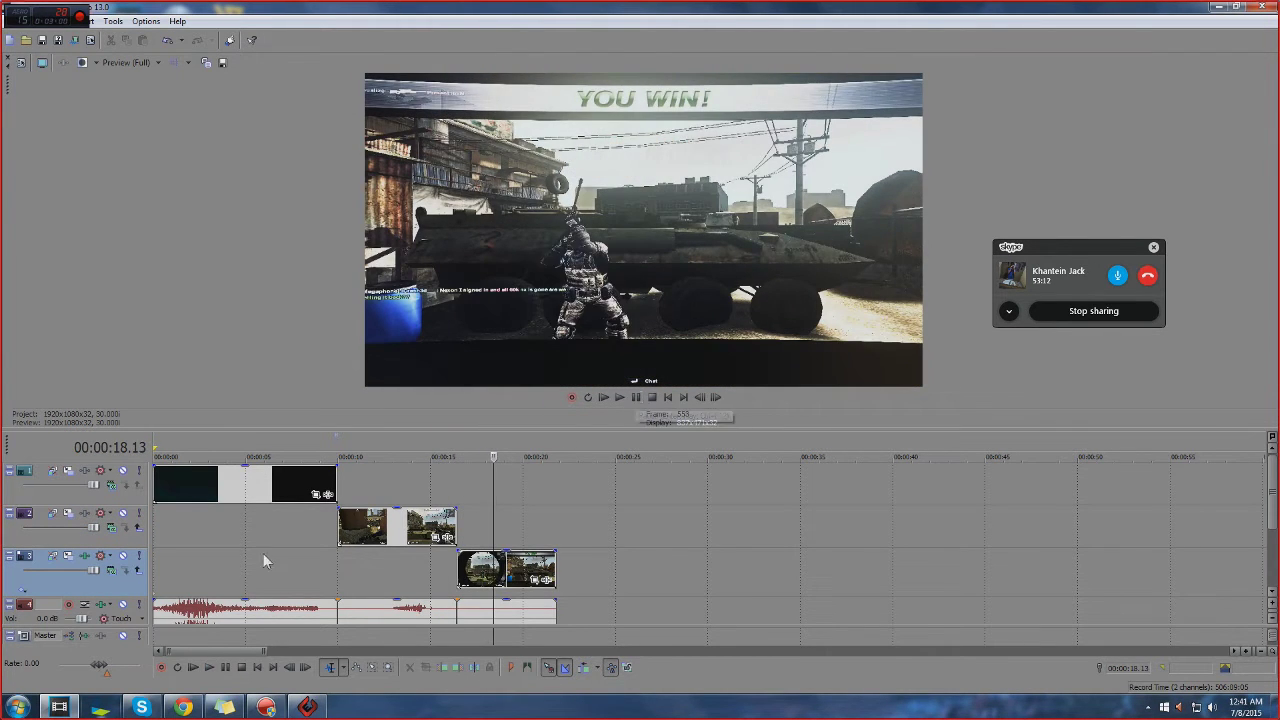
{"action": "left_click", "coordinate": [472, 567]}
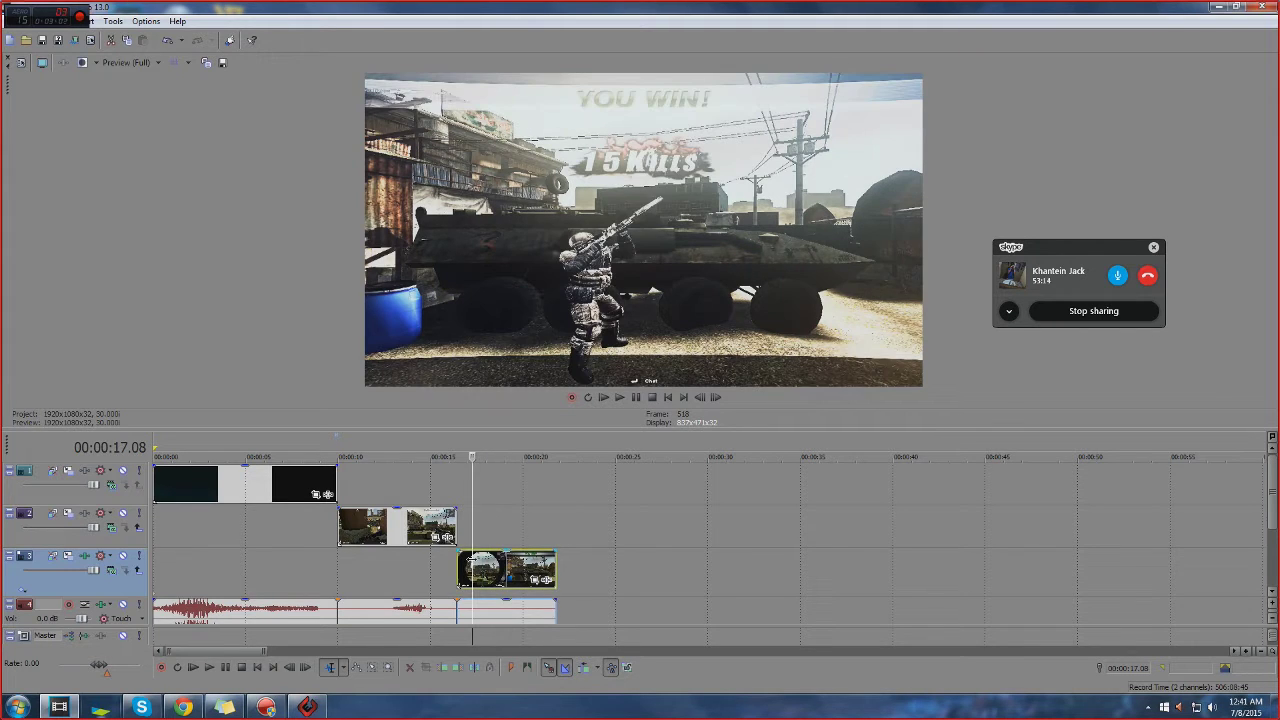
{"action": "left_click", "coordinate": [456, 567]}
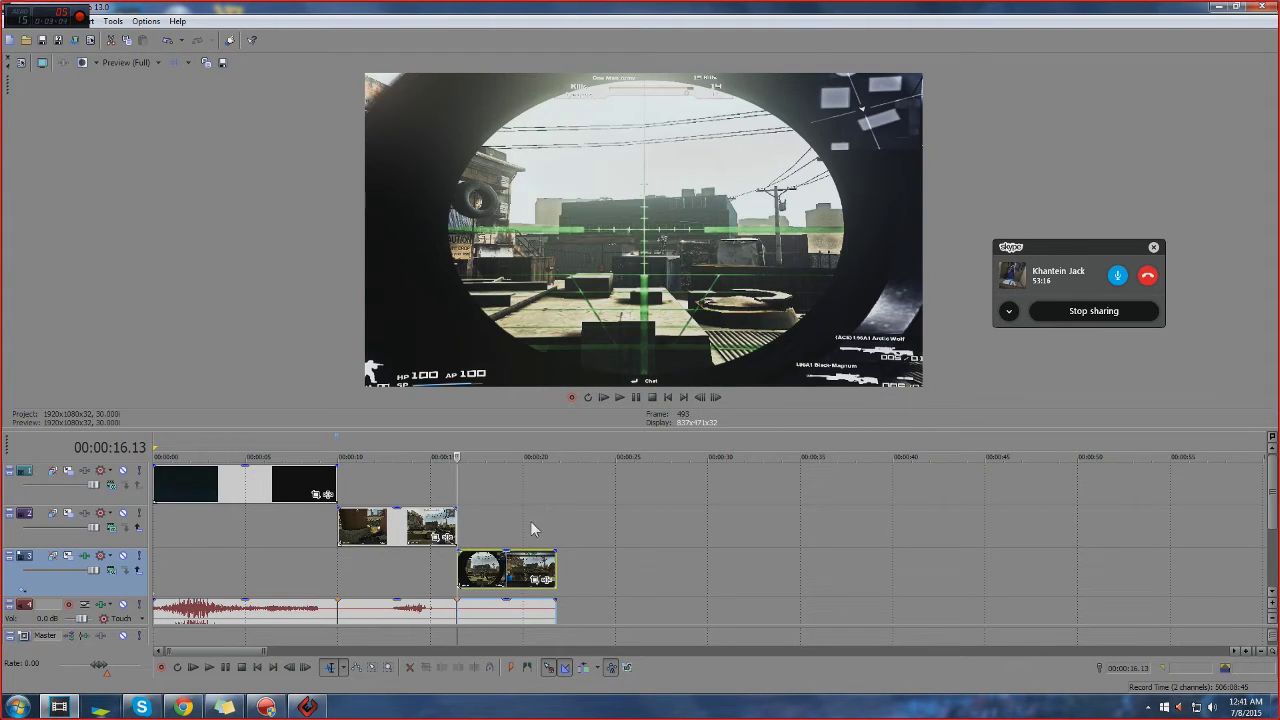
{"action": "scroll", "coordinate": [484, 565], "scroll_direction": "down", "scroll_amount": 5}
{"action": "scroll", "coordinate": [417, 553], "scroll_direction": "up", "scroll_amount": 2}
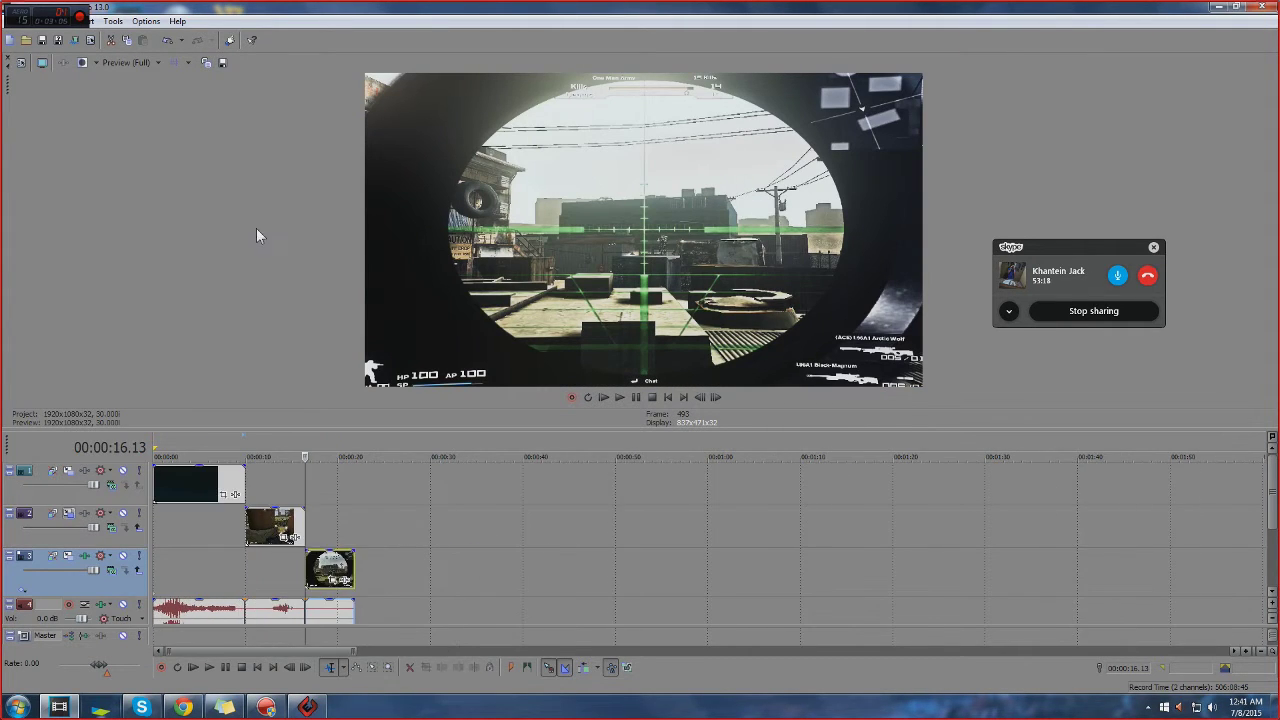
Save the project as "vs pancake" in My Documents as a Vegas Pro project file and close the track effects window
{"action": "left_click", "coordinate": [42, 40]}
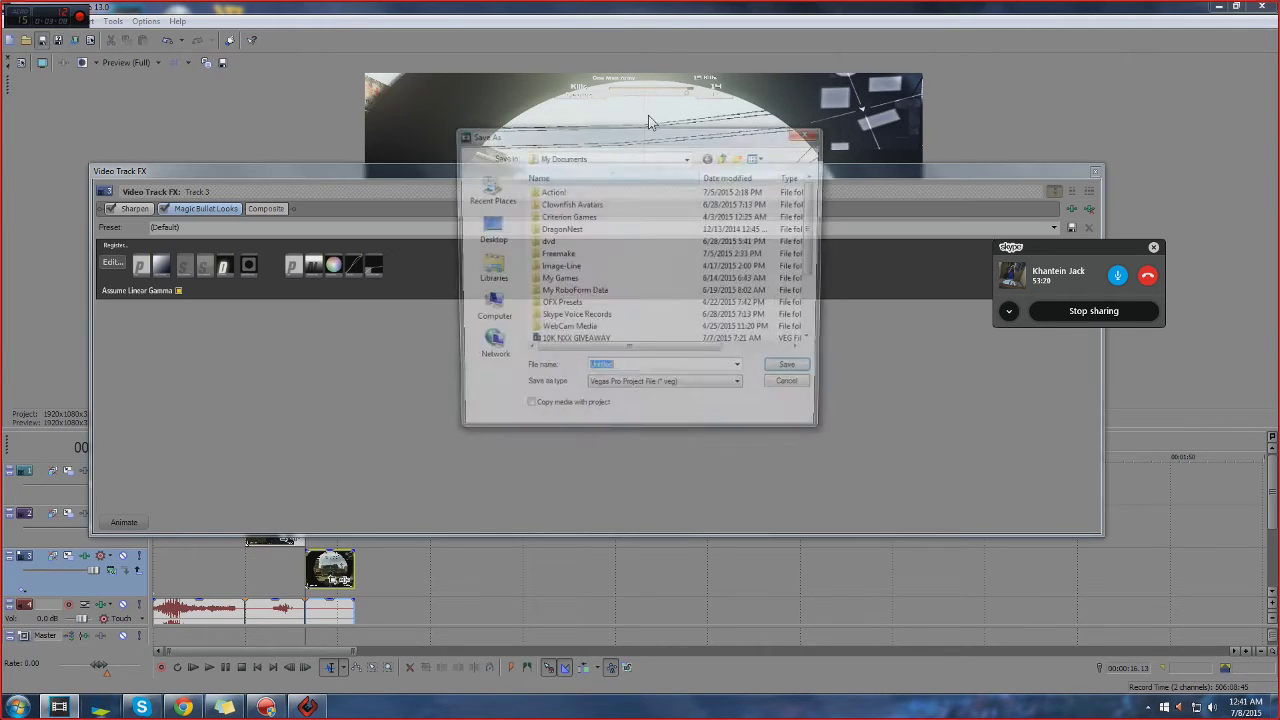
{"action": "type", "text": "vs pan"}
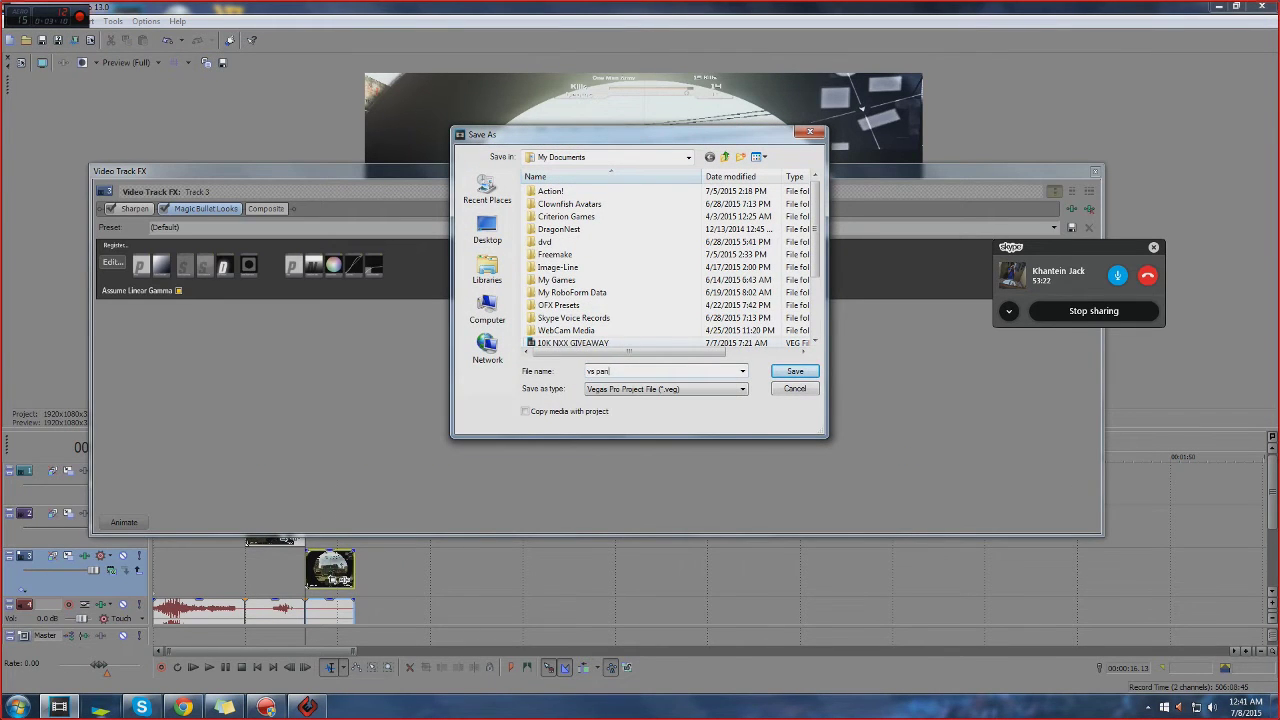
{"action": "type", "text": "cake"}
{"action": "key", "text": "Return"}
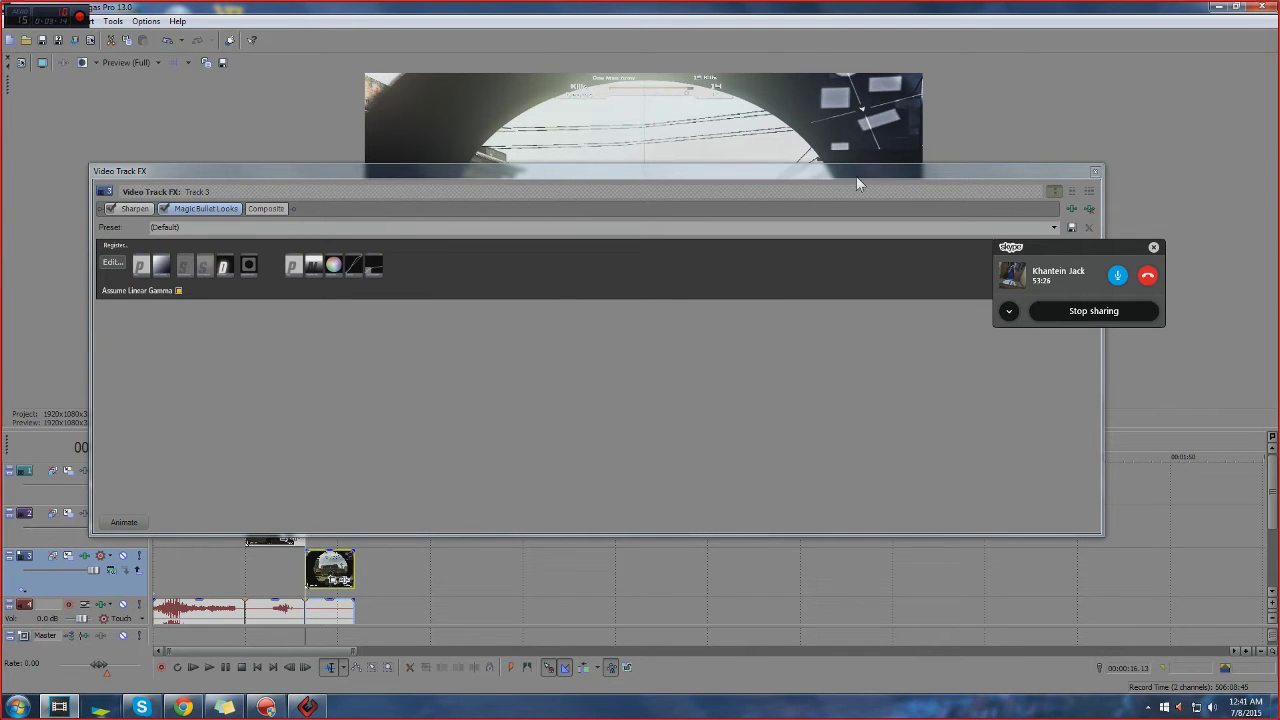
{"action": "left_click", "coordinate": [1095, 175]}
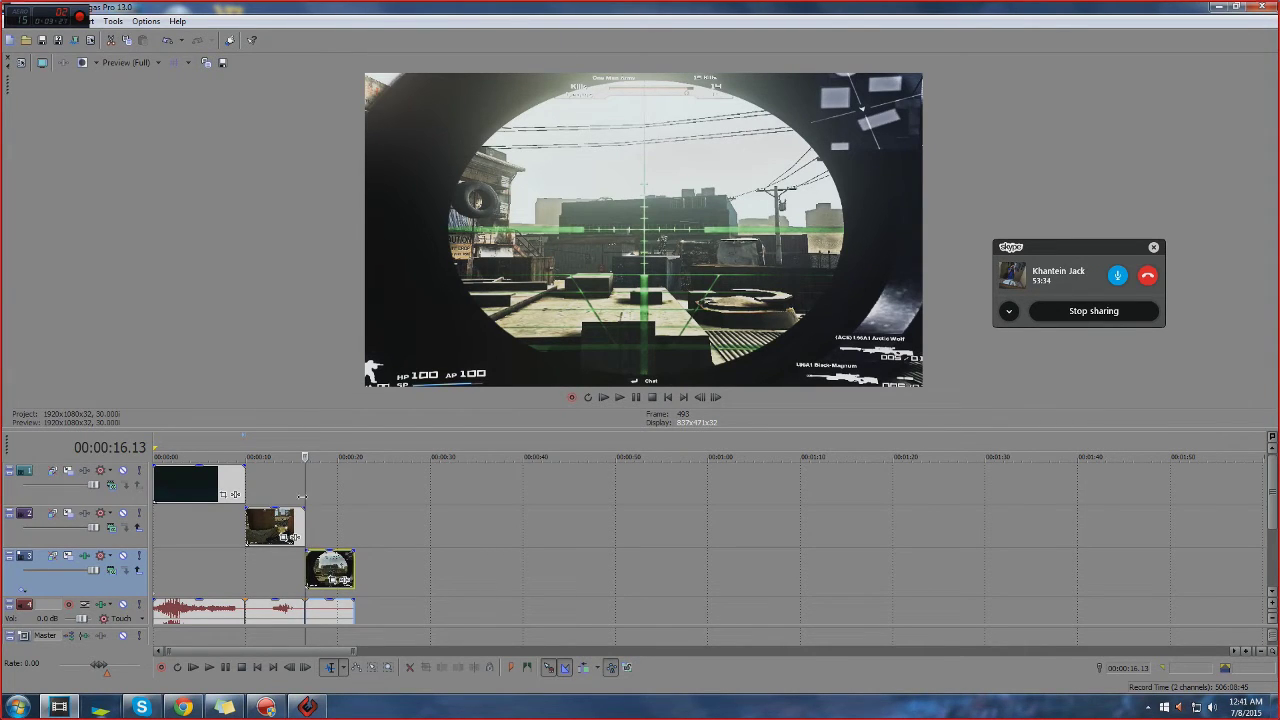
{"action": "scroll", "coordinate": [277, 535], "scroll_direction": "up", "scroll_amount": 1}
{"action": "right_click", "coordinate": [277, 535]}
{"action": "left_click", "coordinate": [434, 588]}
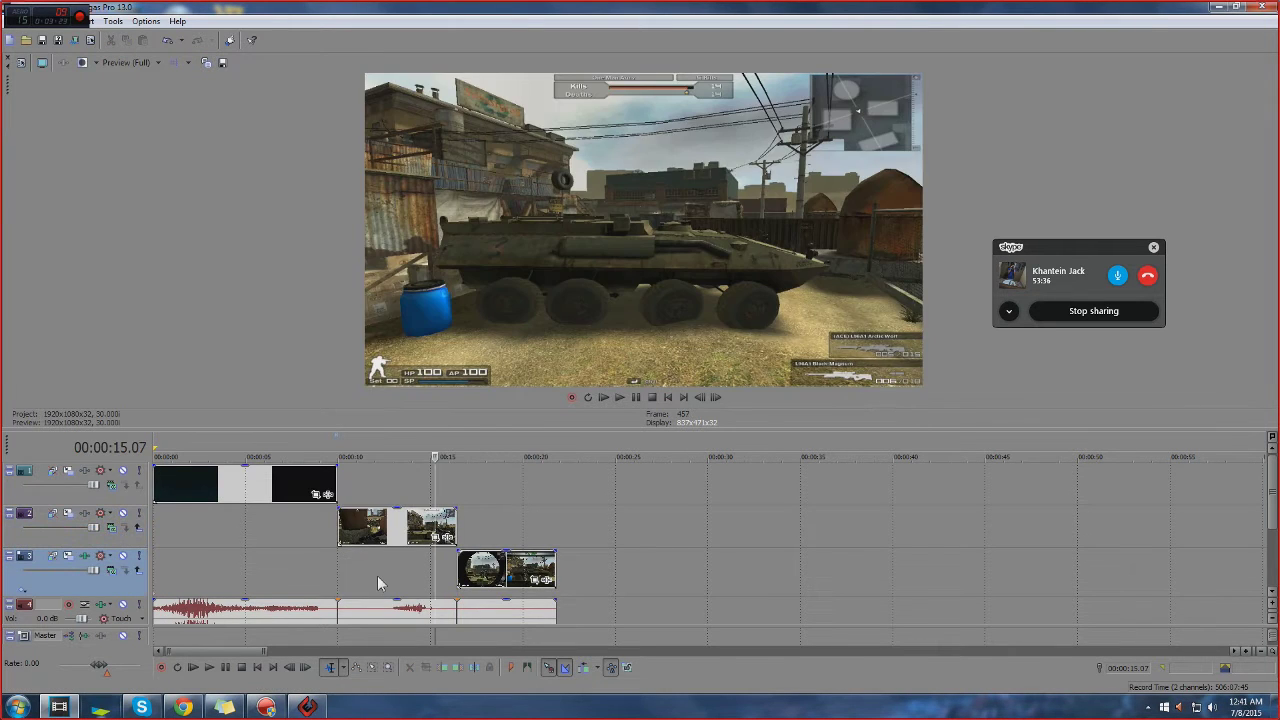
{"action": "left_click", "coordinate": [377, 577]}
{"action": "scroll", "coordinate": [353, 637], "scroll_direction": "down", "scroll_amount": 2}
{"action": "scroll", "coordinate": [283, 512], "scroll_direction": "up", "scroll_amount": 3}
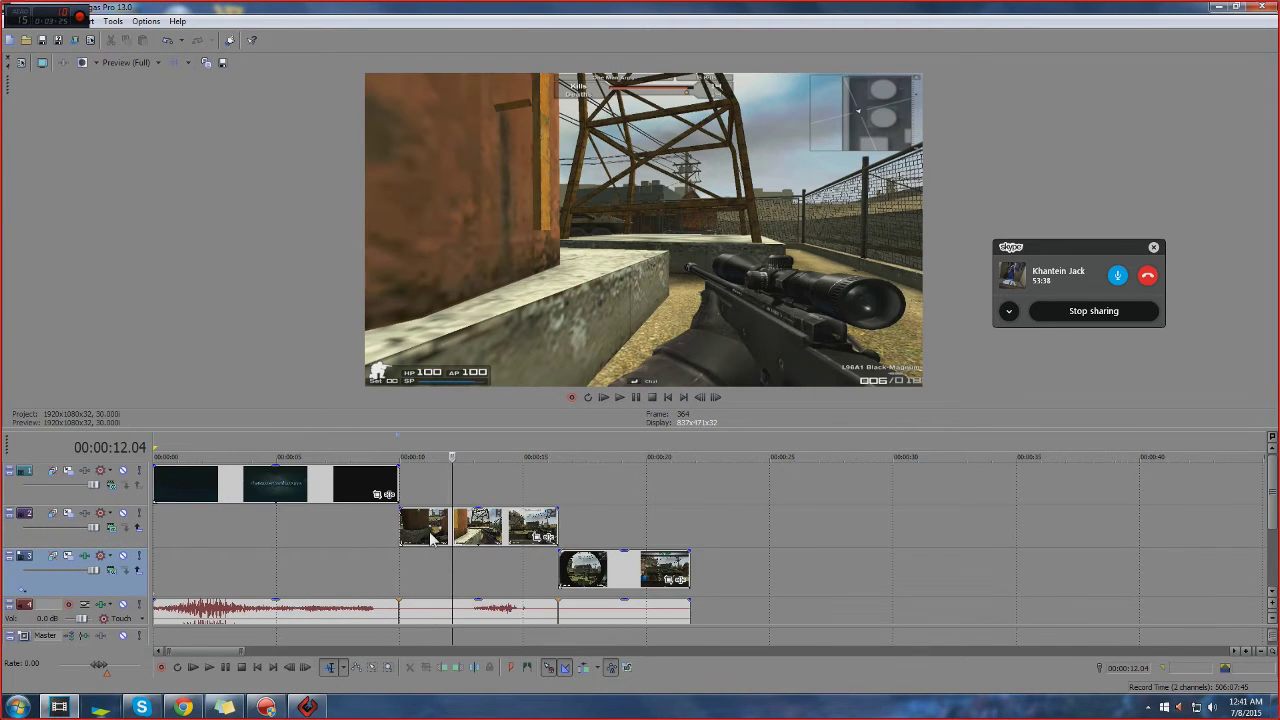
Examine the frames of the gameplay piece on track 2 for a suitable cut point
{"action": "left_click", "coordinate": [430, 537]}
{"action": "left_click", "coordinate": [392, 529]}
{"action": "left_click", "coordinate": [508, 530]}
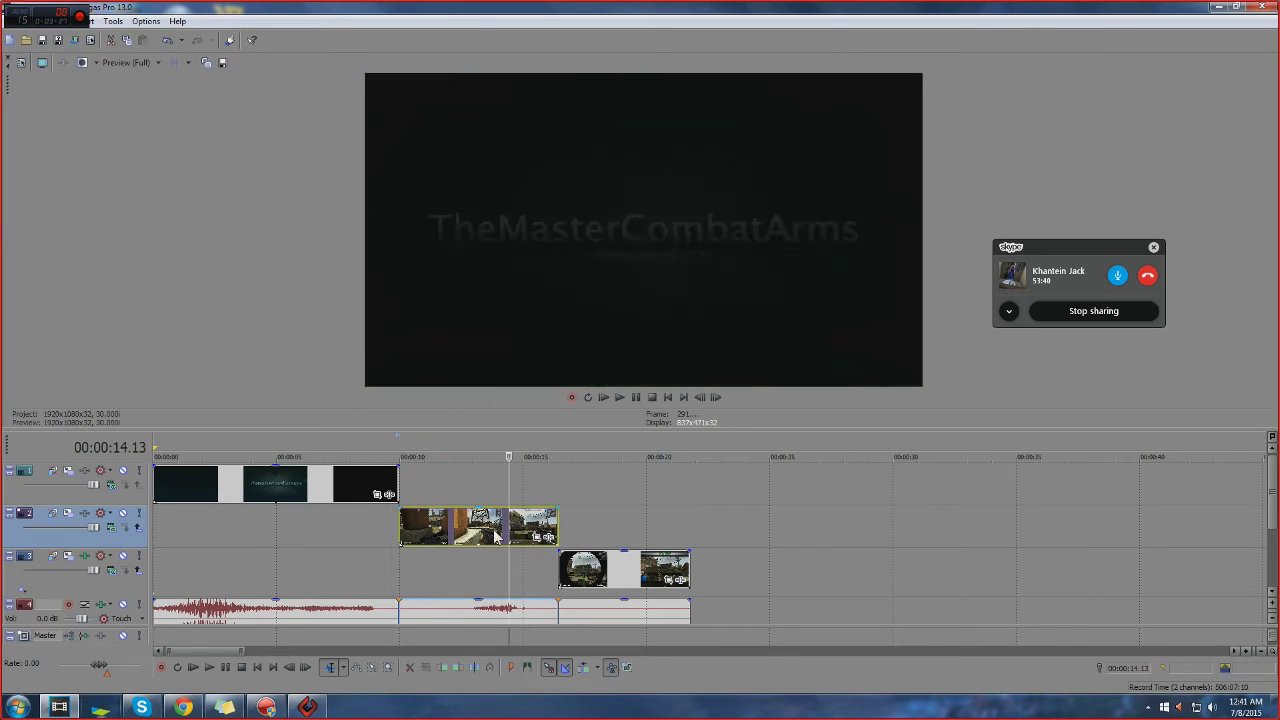
{"action": "left_click", "coordinate": [465, 530]}
{"action": "left_click", "coordinate": [398, 522]}
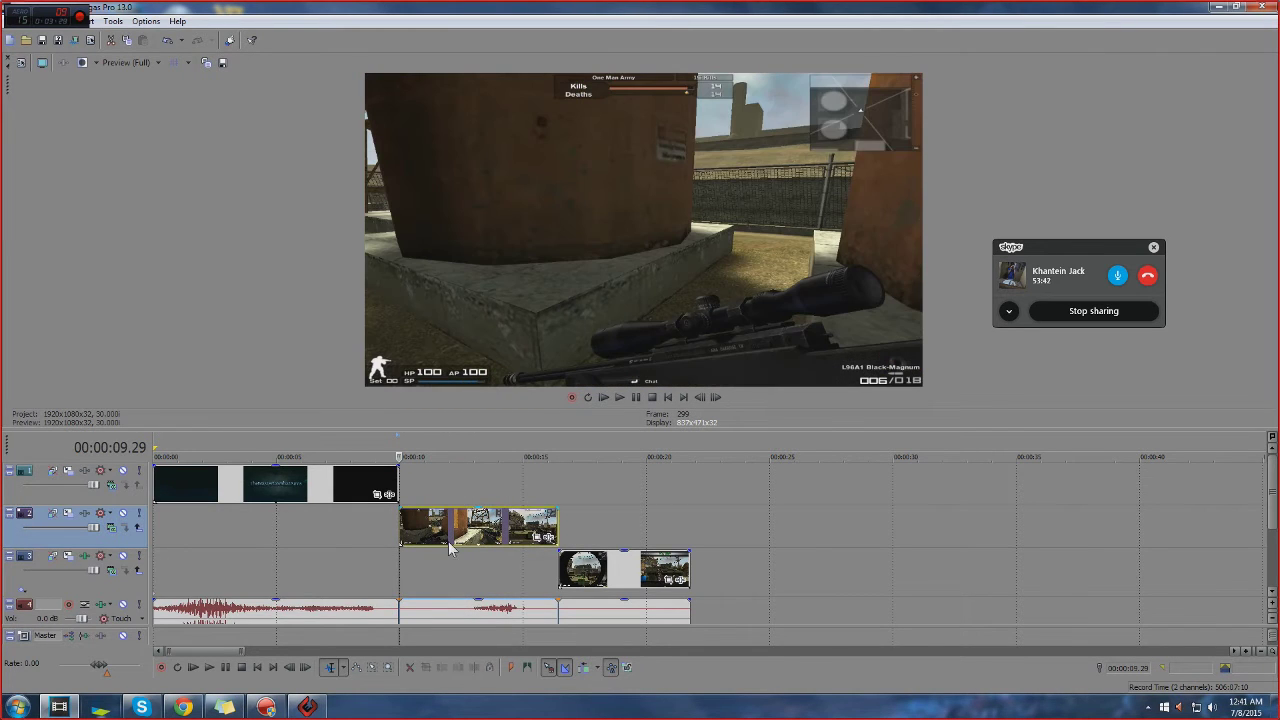
{"action": "scroll", "coordinate": [448, 541], "scroll_direction": "down", "scroll_amount": 4}
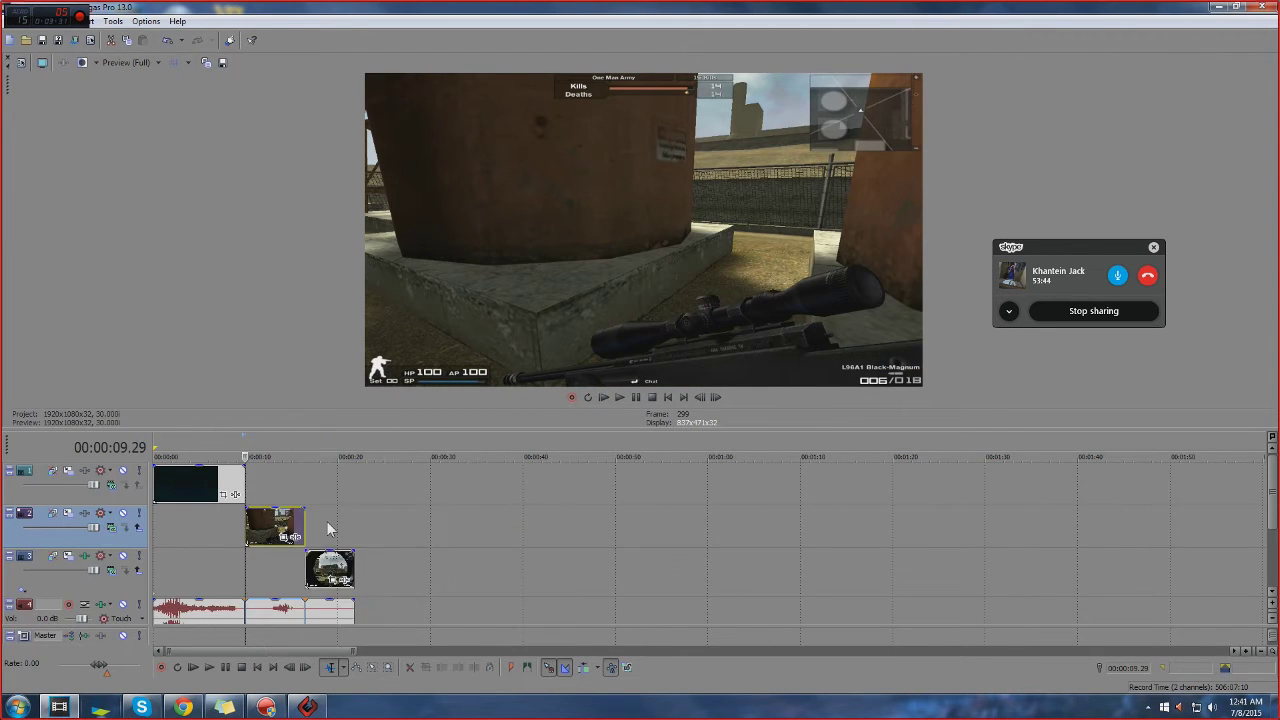
{"action": "scroll", "coordinate": [328, 529], "scroll_direction": "up", "scroll_amount": 4}
{"action": "left_click", "coordinate": [691, 528]}
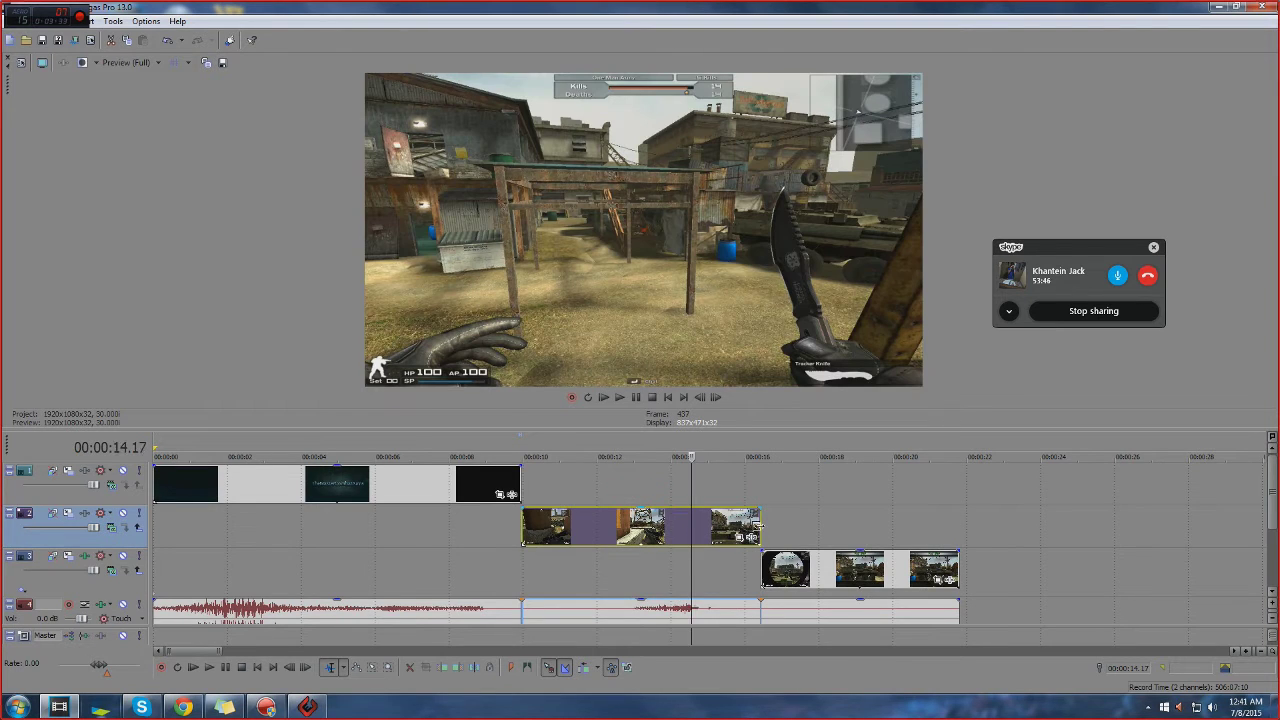
{"action": "scroll", "coordinate": [410, 556], "scroll_direction": "down", "scroll_amount": 2}
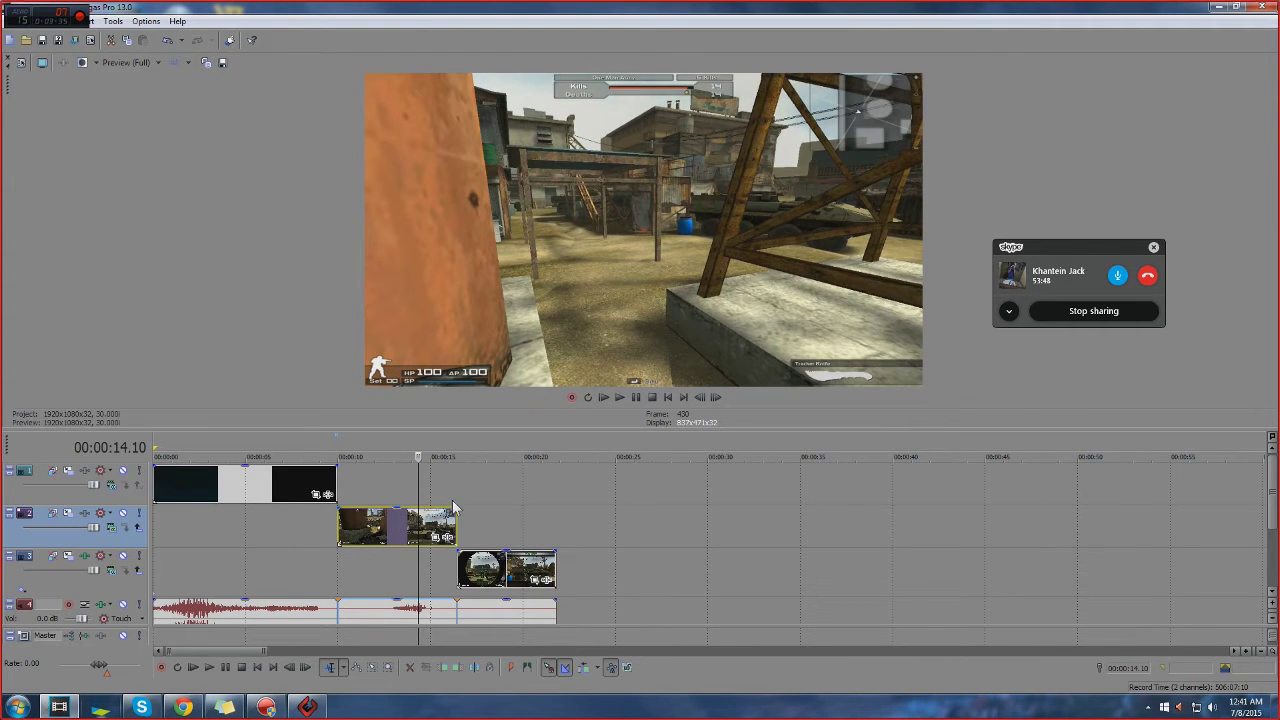
Split the track 2 gameplay piece at 00:00:14.28, where the knife is held, and delete the part before the split
{"action": "left_click", "coordinate": [436, 528]}
{"action": "left_click", "coordinate": [406, 527]}
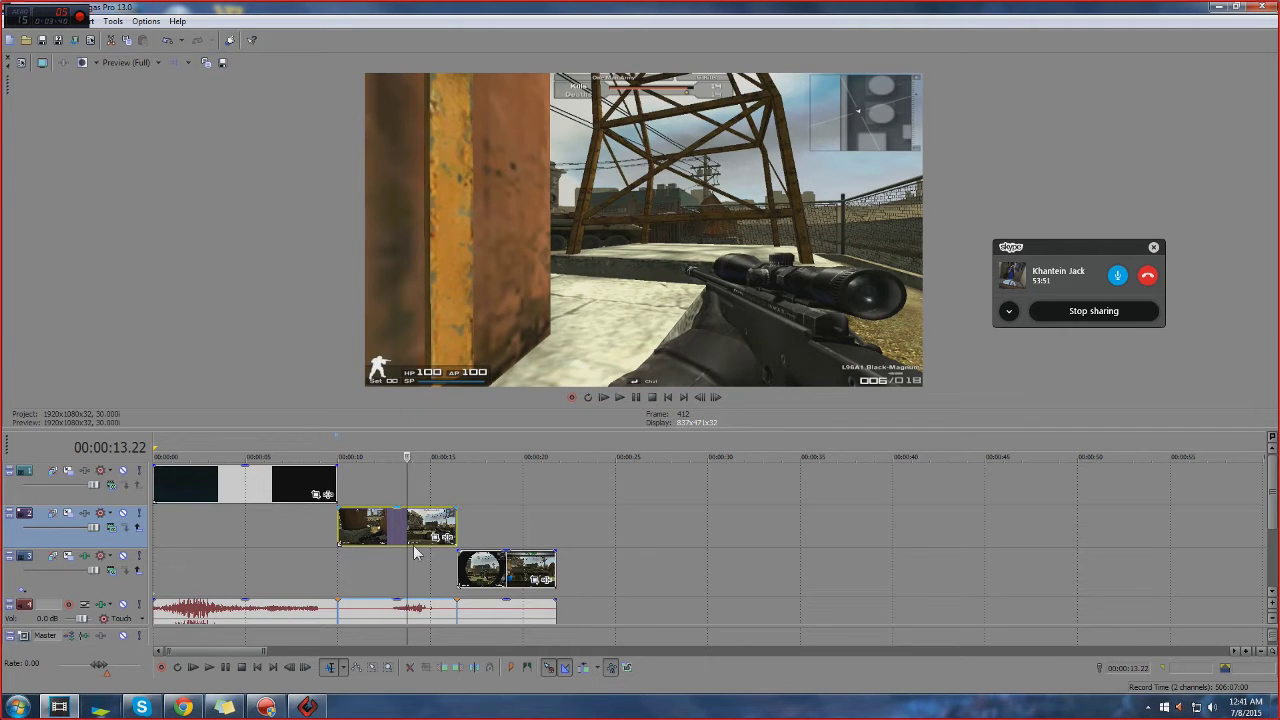
{"action": "left_click", "coordinate": [426, 532]}
{"action": "left_click", "coordinate": [456, 522]}
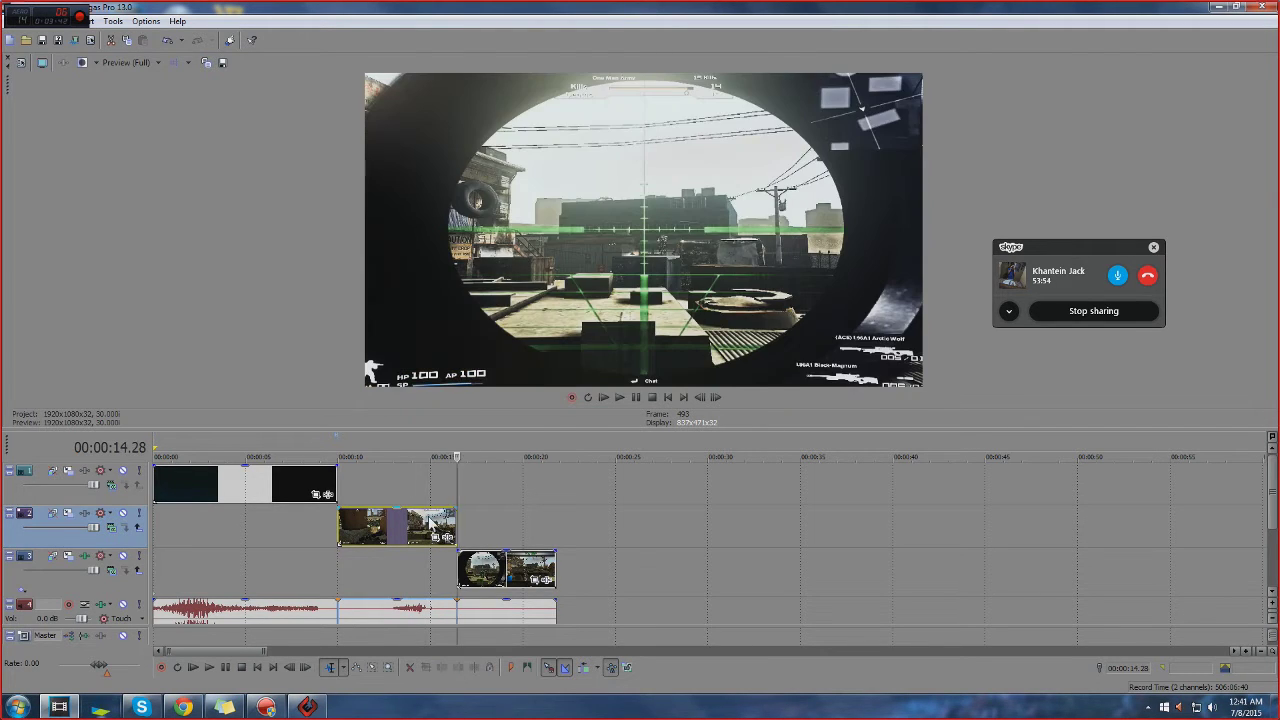
{"action": "left_click", "coordinate": [429, 519]}
{"action": "key", "text": "s"}
{"action": "right_click", "coordinate": [394, 525]}
{"action": "left_click", "coordinate": [425, 239]}
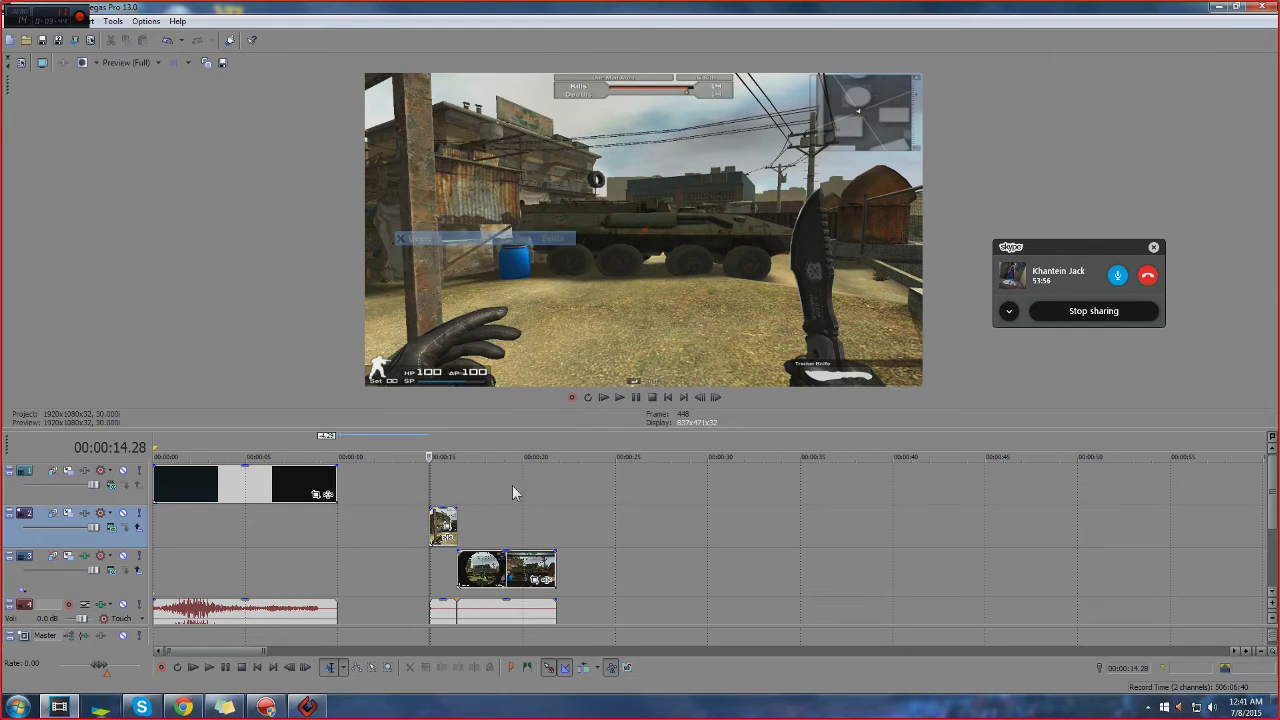
Move the remaining track 2 piece so it starts at the intro's end at 00:00:09.29, and place the cursor there
{"action": "left_click_drag", "start_coordinate": [450, 518], "coordinate": [335, 533]}
{"action": "left_click", "coordinate": [332, 527]}
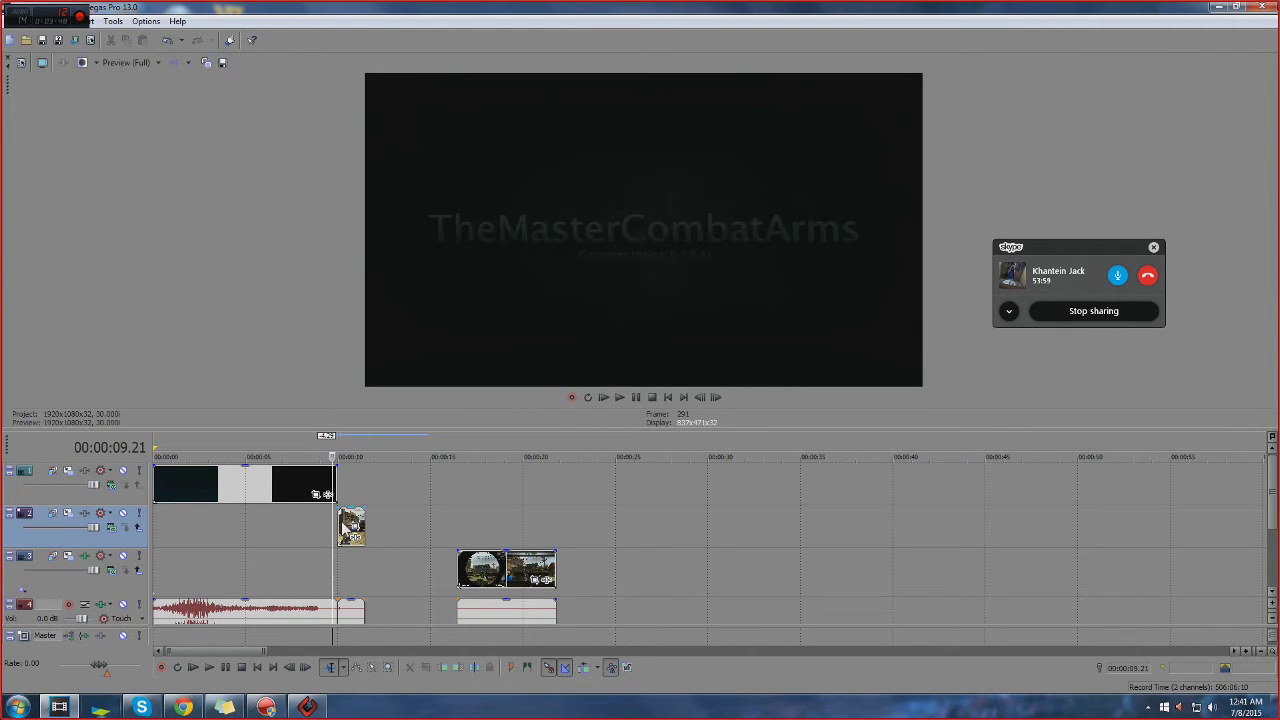
{"action": "left_click", "coordinate": [338, 522]}
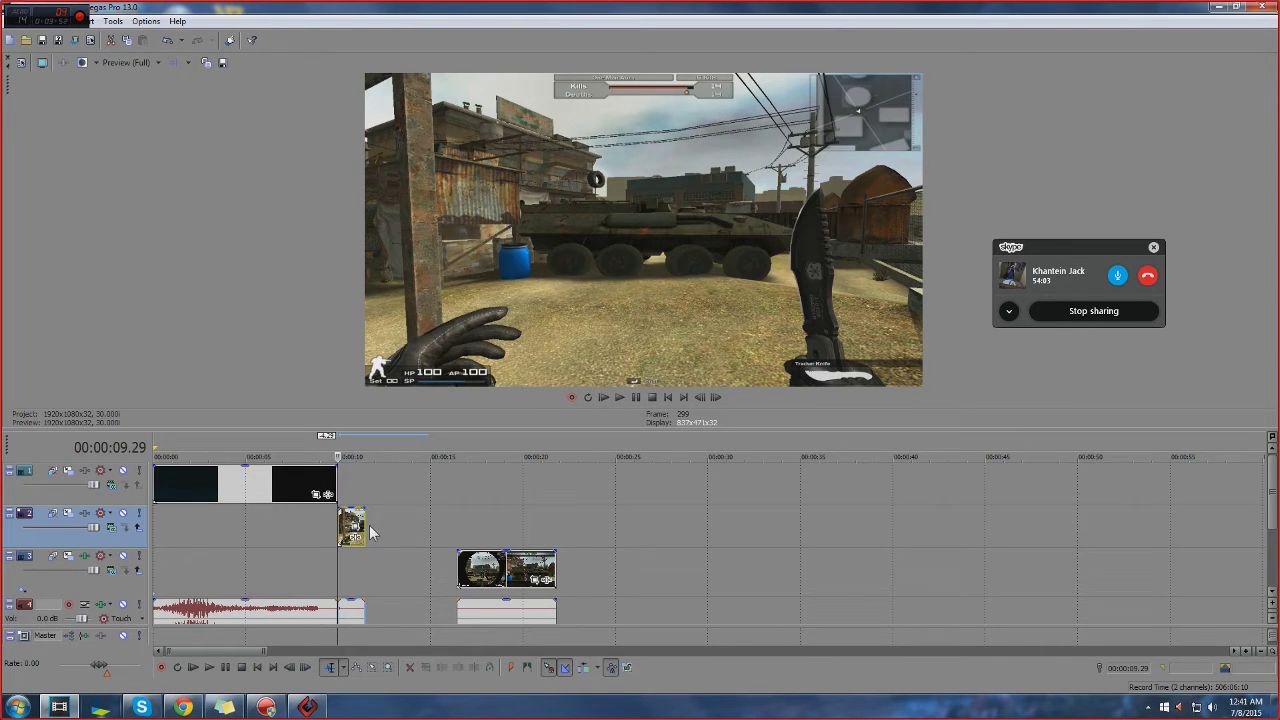
Slow the track 2 piece by time-stretching its end to about 00:00:15.29, and move the scoped-in track 3 piece against it
{"action": "left_click_drag", "start_coordinate": [362, 524], "coordinate": [451, 540]}
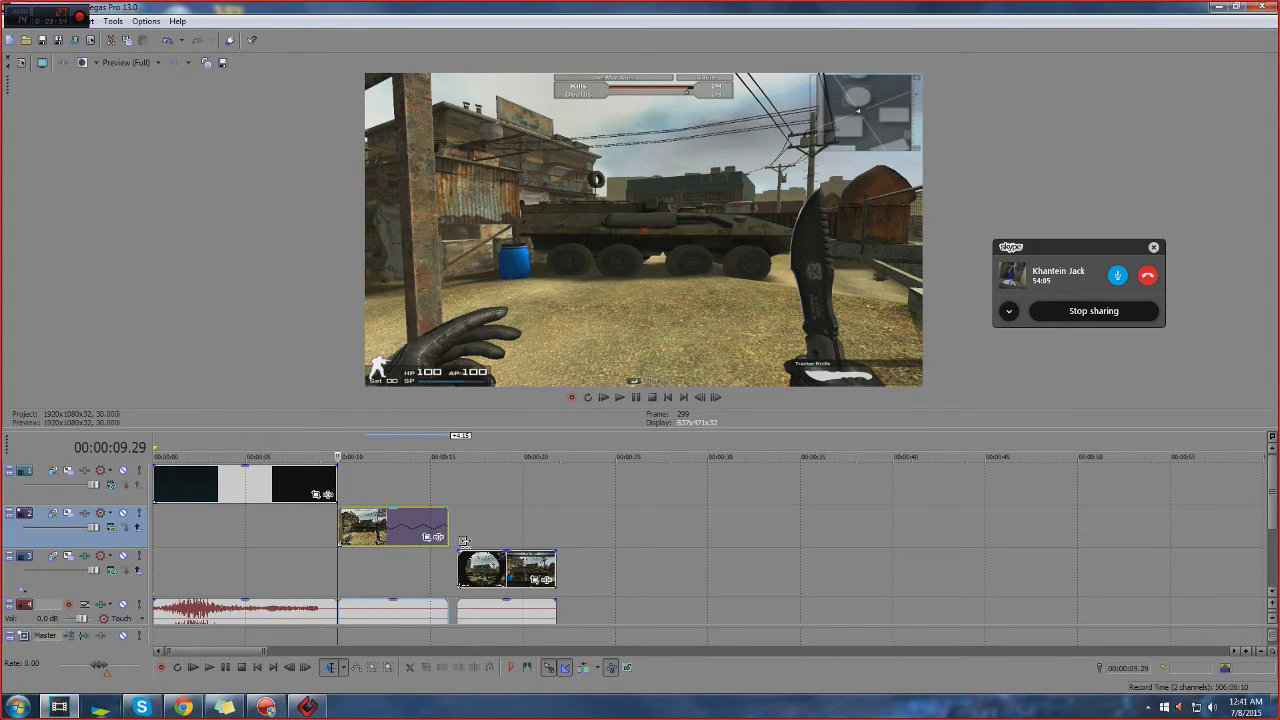
{"action": "left_click", "coordinate": [478, 562]}
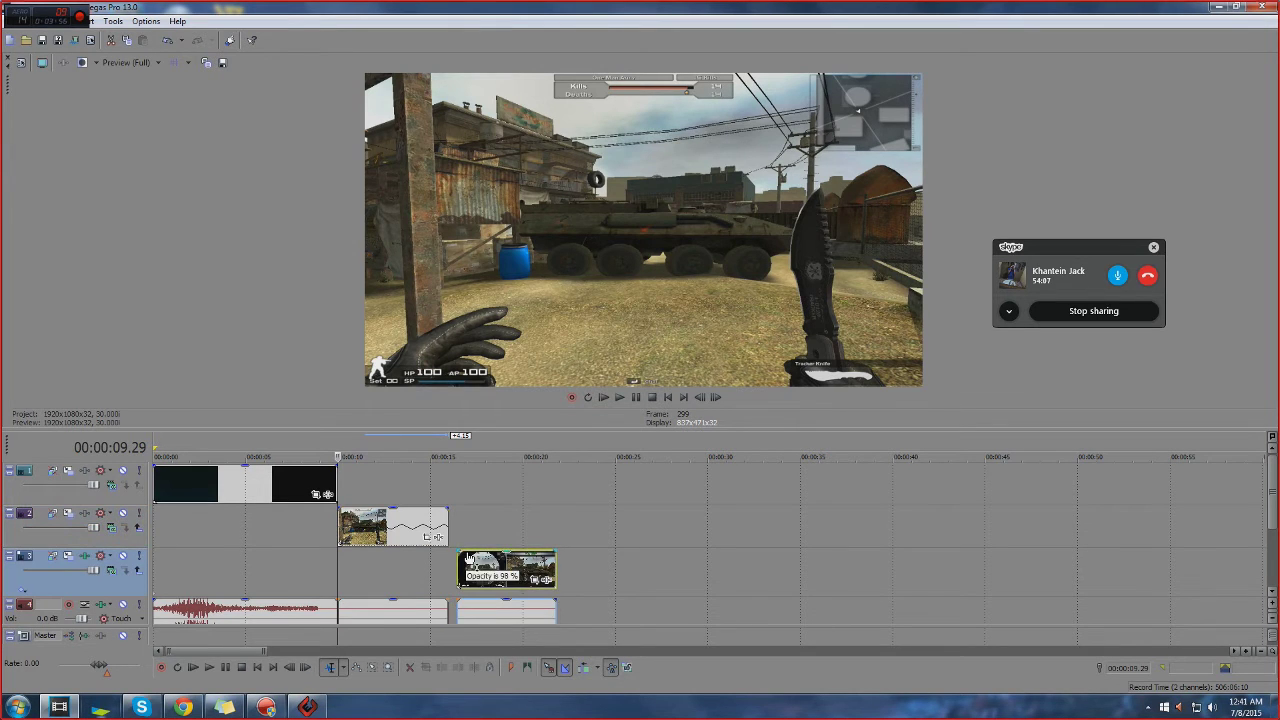
{"action": "left_click_drag", "start_coordinate": [490, 590], "coordinate": [470, 580]}
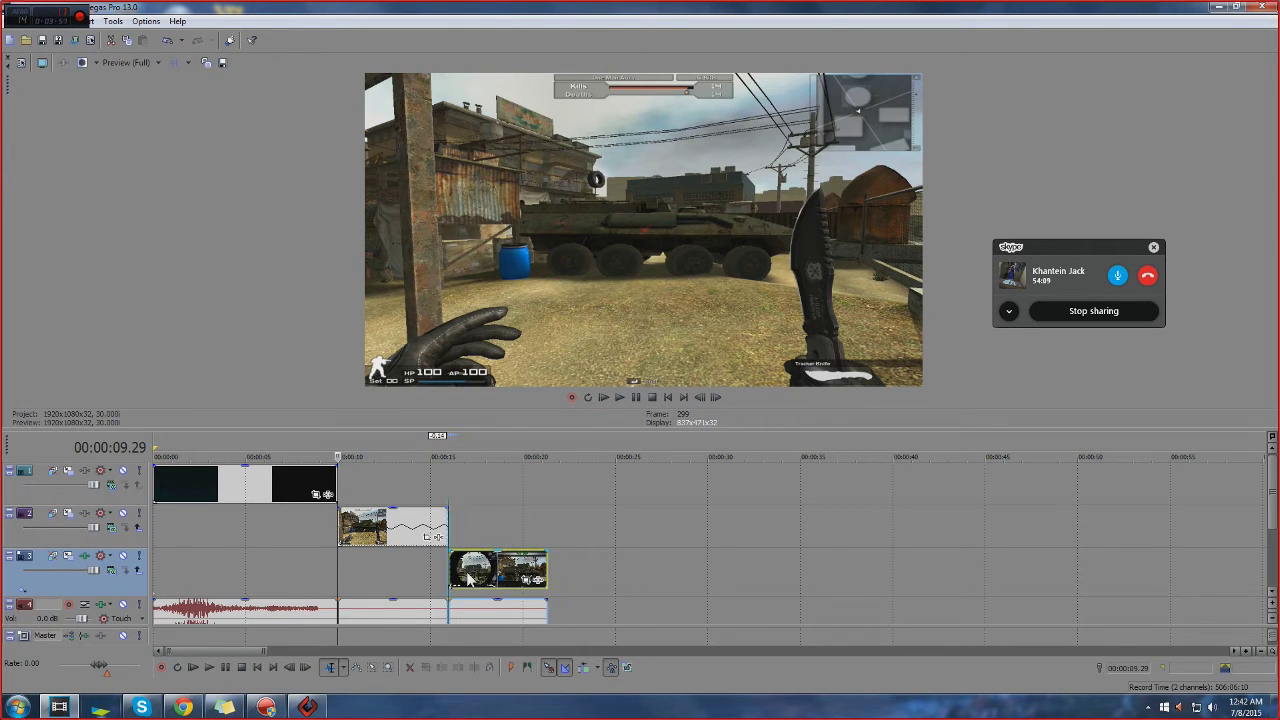
Play the sequence from 00:00:10.13 through the cut to track 3 to review the slow motion, and return to the intro's end
{"action": "left_click", "coordinate": [268, 589]}
{"action": "left_click", "coordinate": [345, 566]}
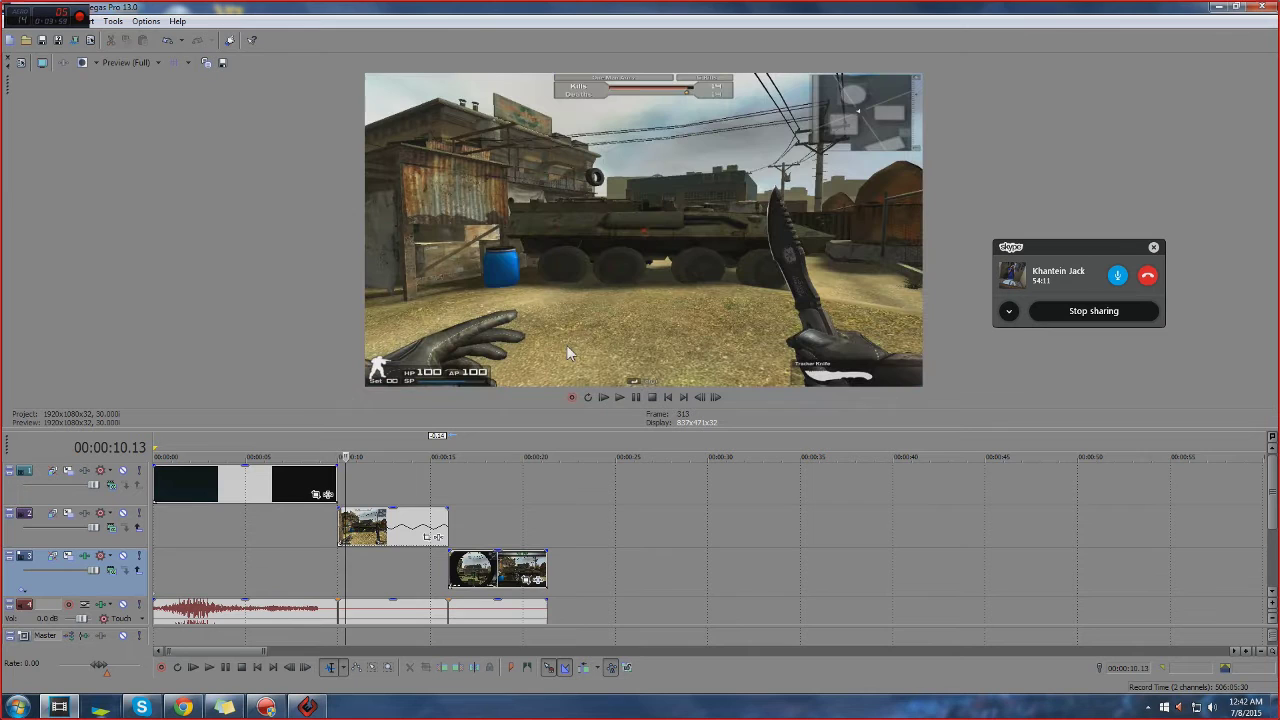
{"action": "left_click", "coordinate": [620, 397]}
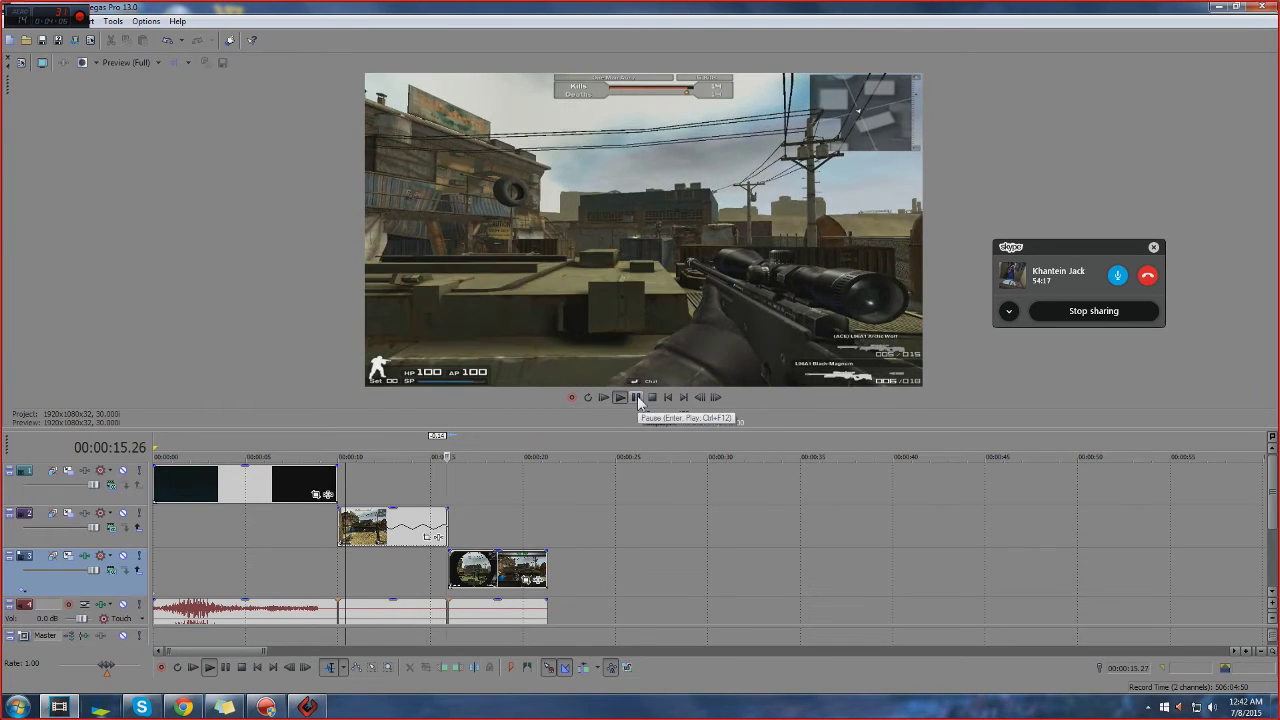
{"action": "left_click", "coordinate": [637, 397]}
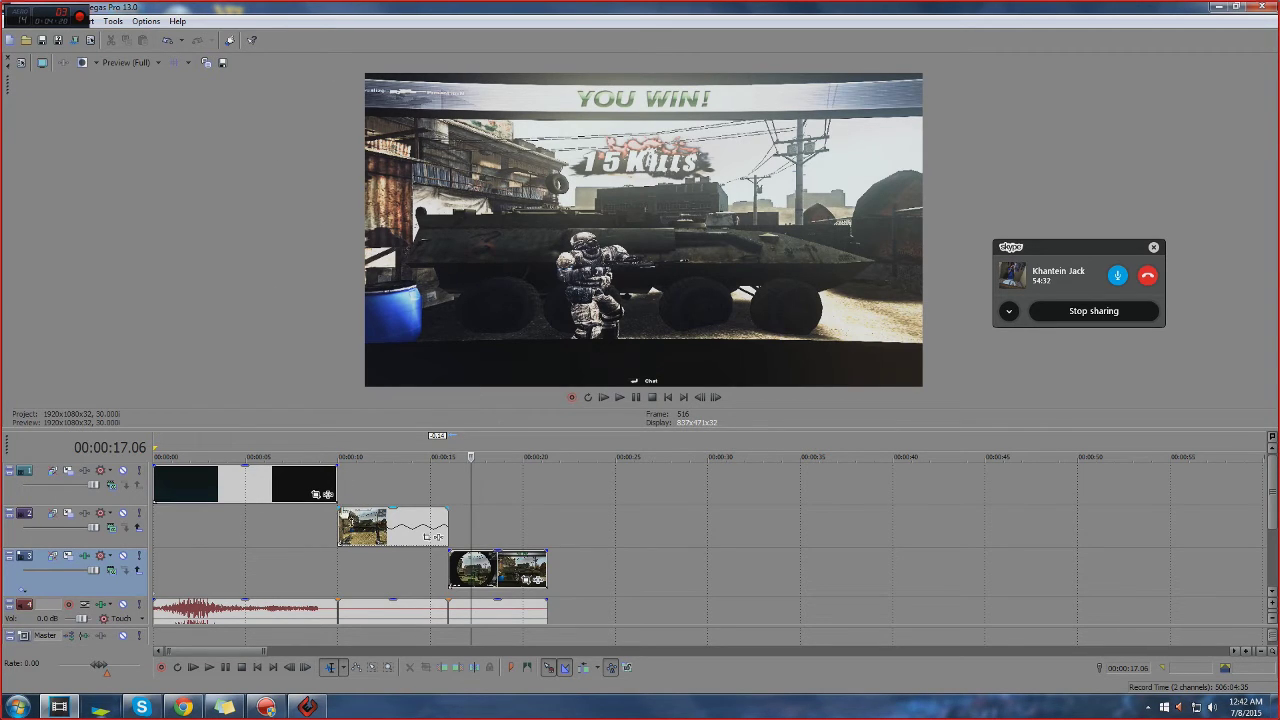
{"action": "left_click", "coordinate": [335, 518]}
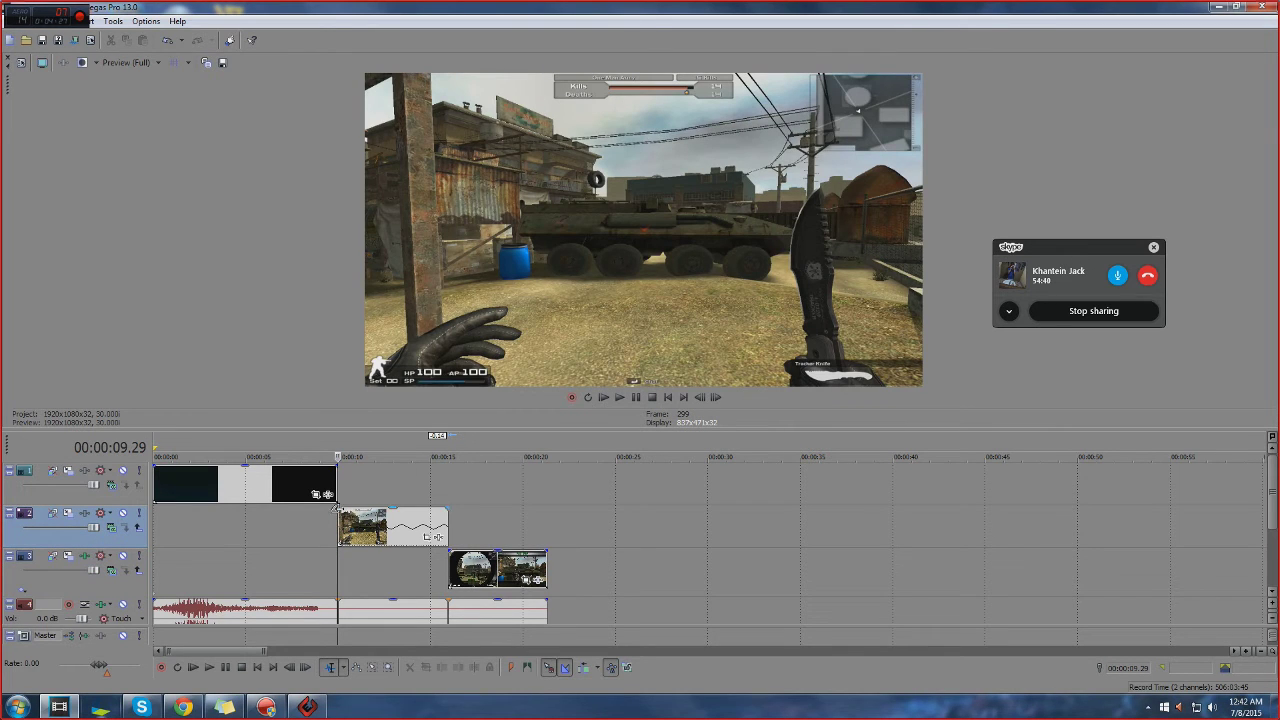
{"action": "left_click", "coordinate": [316, 519]}
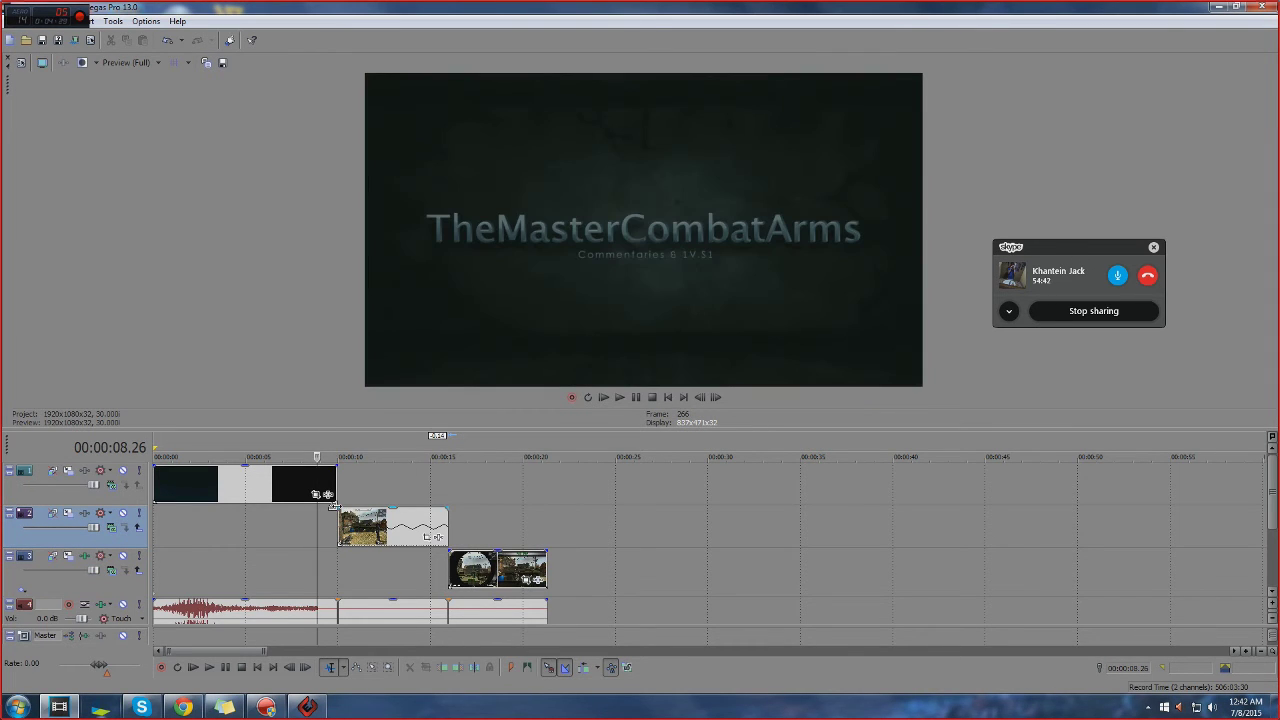
Examine the junction between the intro and the slowed track 2 piece at several zoom levels
{"action": "left_click", "coordinate": [344, 520]}
{"action": "scroll", "coordinate": [603, 511], "scroll_direction": "up", "scroll_amount": 3}
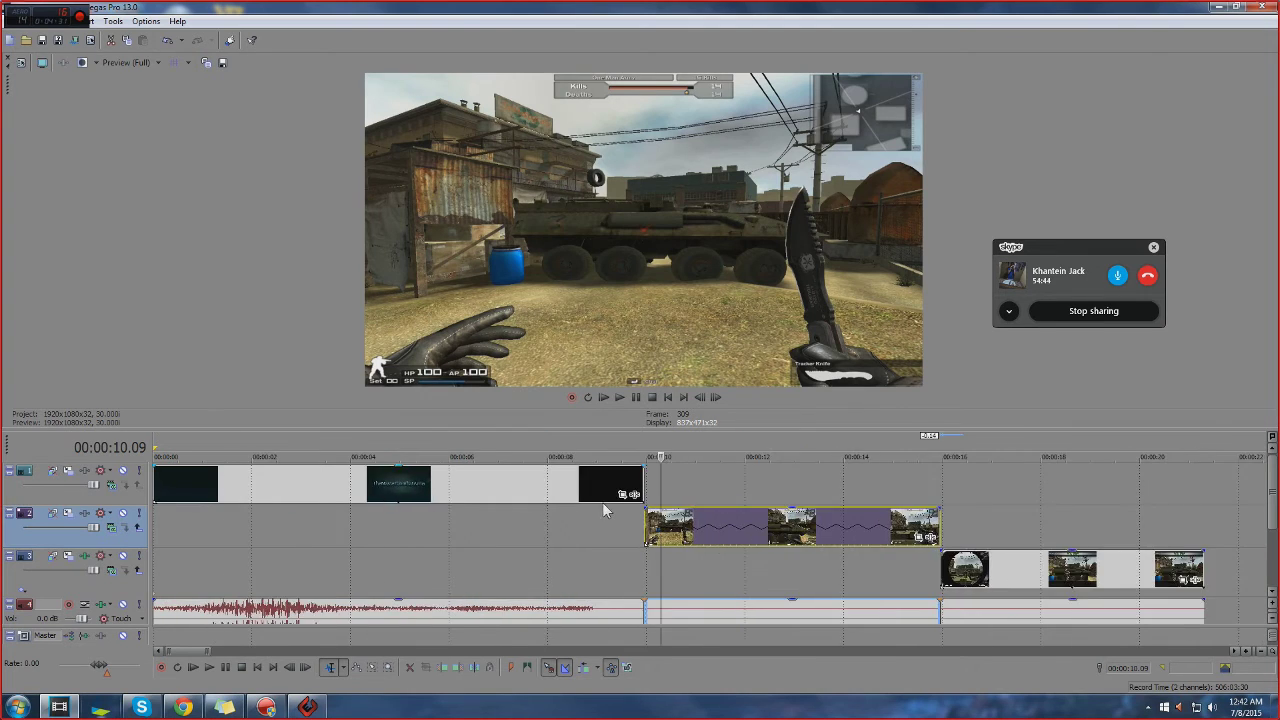
{"action": "scroll", "coordinate": [603, 511], "scroll_direction": "up", "scroll_amount": 3}
{"action": "left_click", "coordinate": [678, 526]}
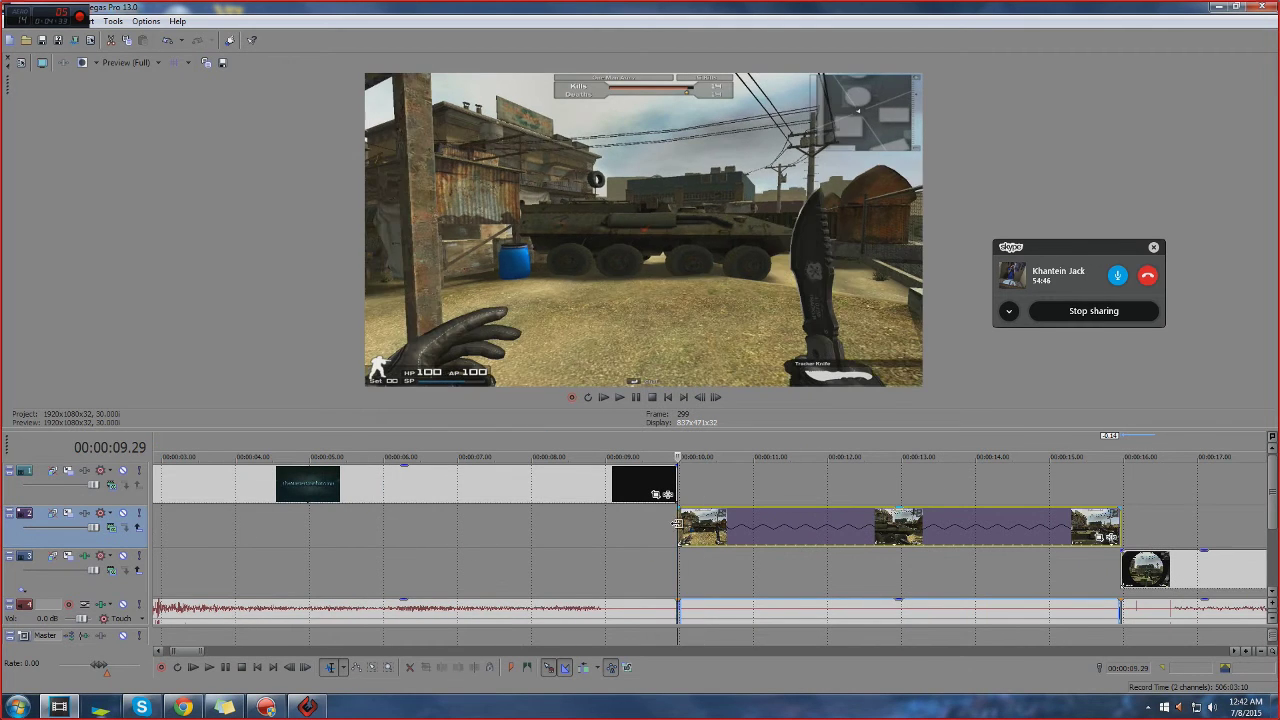
{"action": "left_click", "coordinate": [640, 526]}
{"action": "scroll", "coordinate": [644, 508], "scroll_direction": "down", "scroll_amount": 3}
{"action": "scroll", "coordinate": [483, 590], "scroll_direction": "up", "scroll_amount": 2}
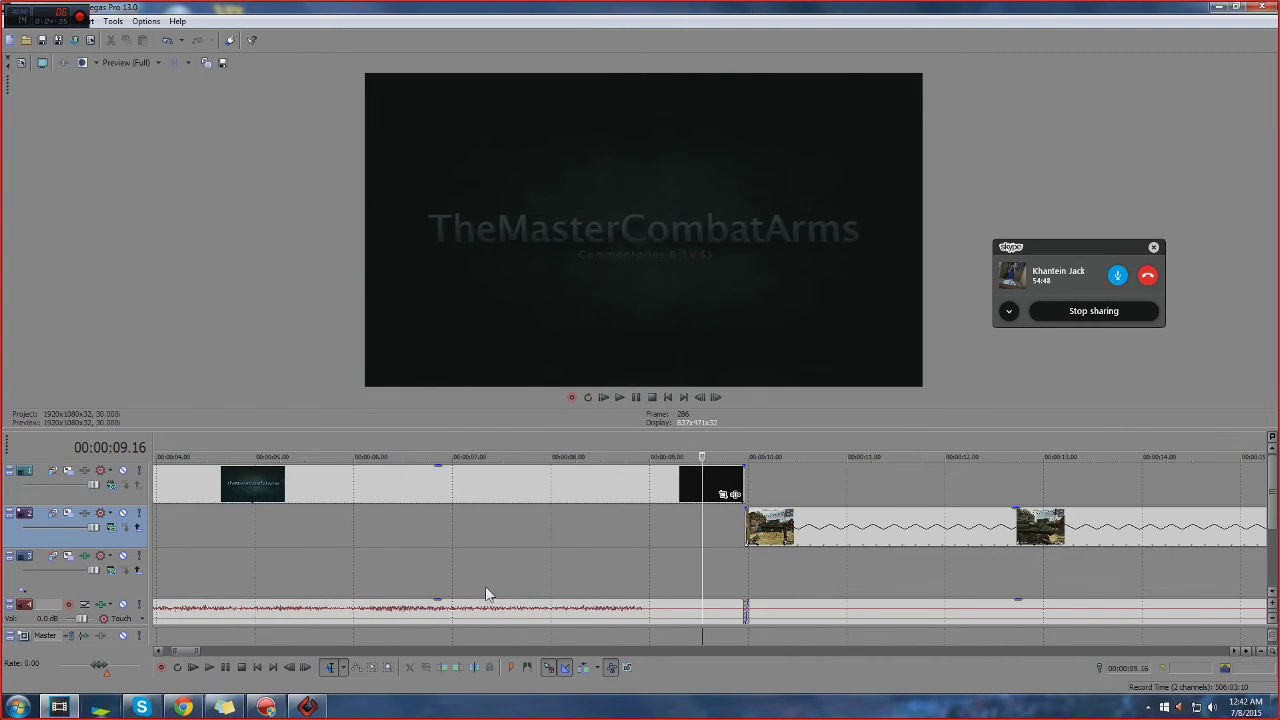
{"action": "scroll", "coordinate": [636, 508], "scroll_direction": "down", "scroll_amount": 1}
{"action": "left_click", "coordinate": [649, 526]}
{"action": "scroll", "coordinate": [648, 525], "scroll_direction": "up", "scroll_amount": 1}
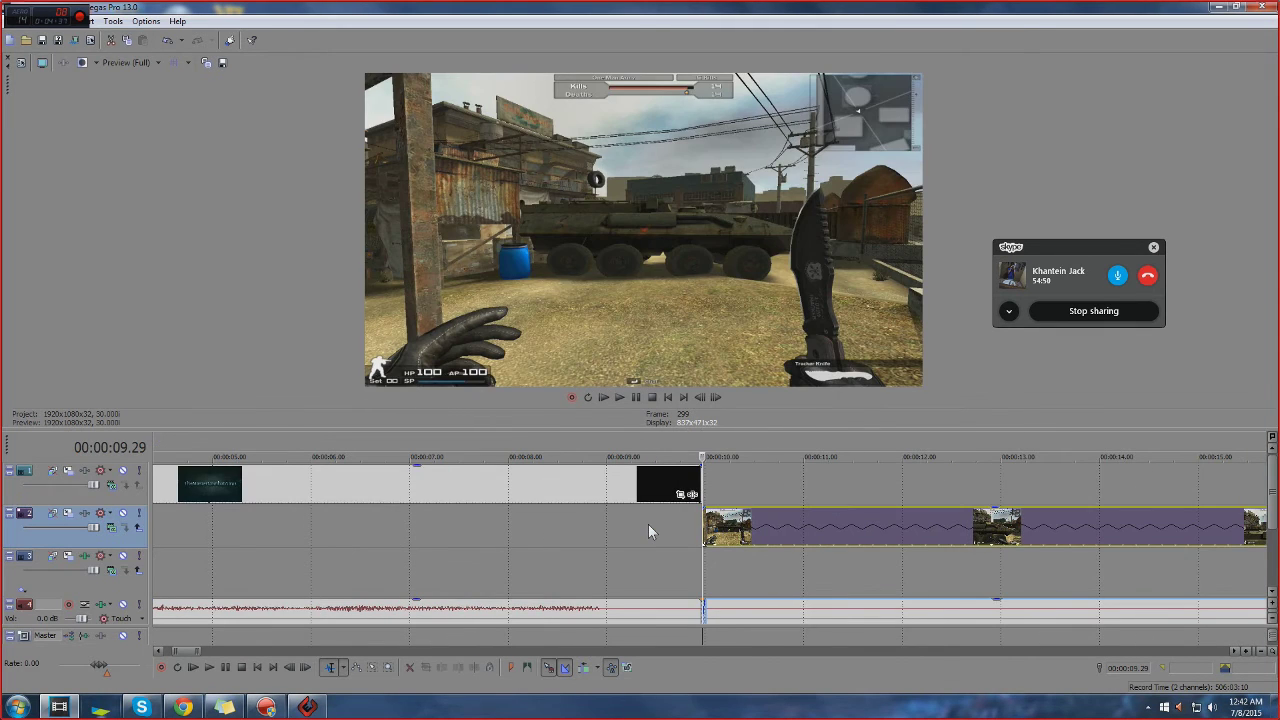
{"action": "left_click", "coordinate": [648, 527]}
{"action": "scroll", "coordinate": [700, 510], "scroll_direction": "down", "scroll_amount": 3}
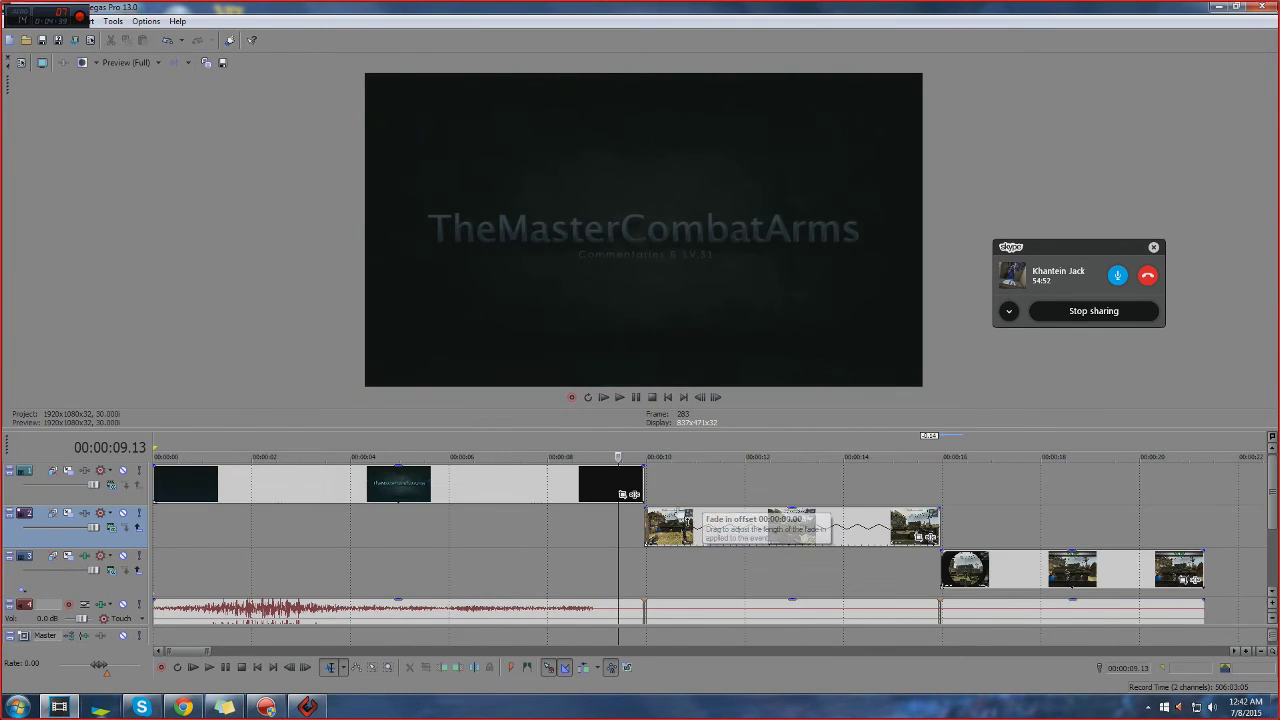
Add a fade-in of about 00:00:02.18 to the start of the slowed gameplay piece on track 2
{"action": "scroll", "coordinate": [669, 506], "scroll_direction": "up", "scroll_amount": 2}
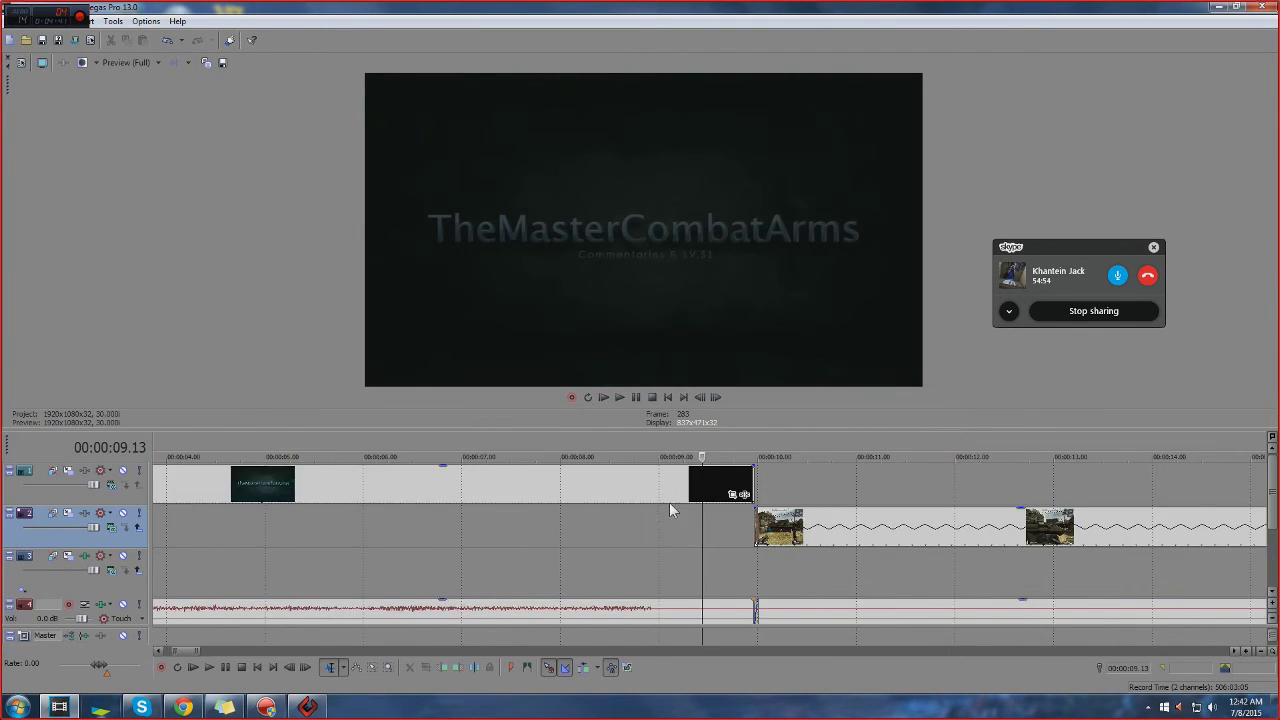
{"action": "left_click", "coordinate": [812, 523]}
{"action": "scroll", "coordinate": [871, 557], "scroll_direction": "up", "scroll_amount": 3}
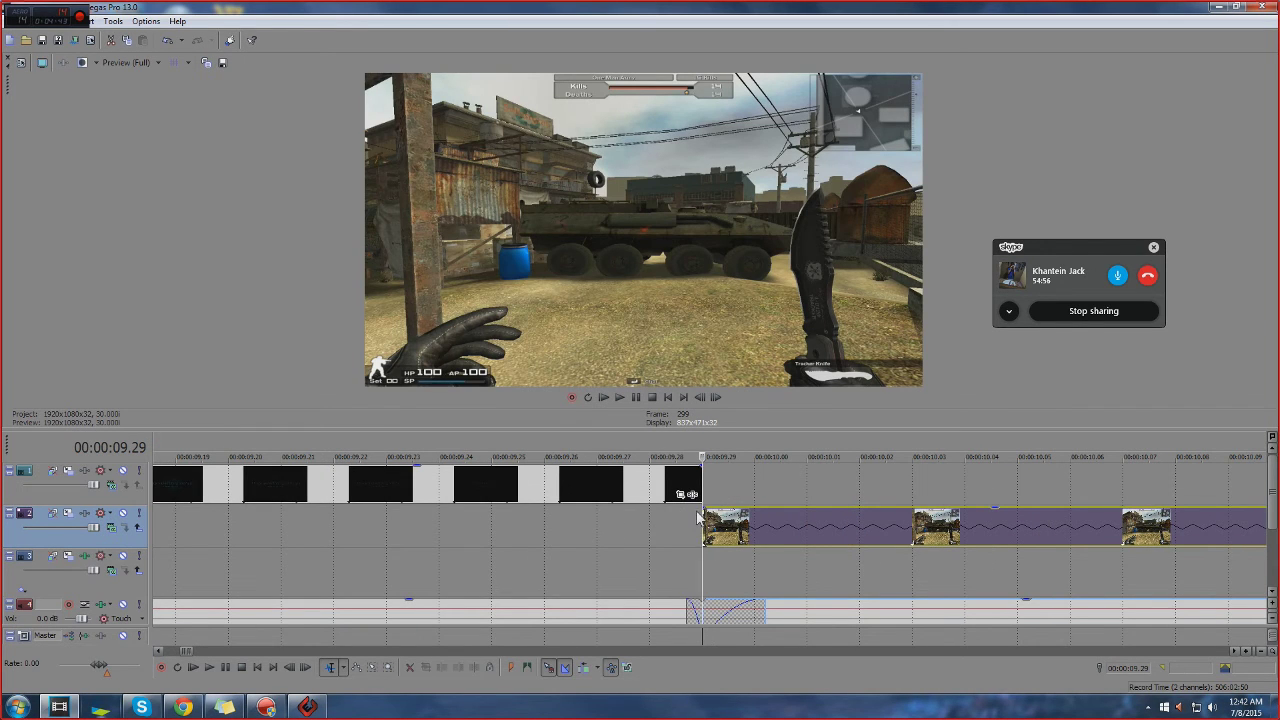
{"action": "scroll", "coordinate": [692, 517], "scroll_direction": "down", "scroll_amount": 2}
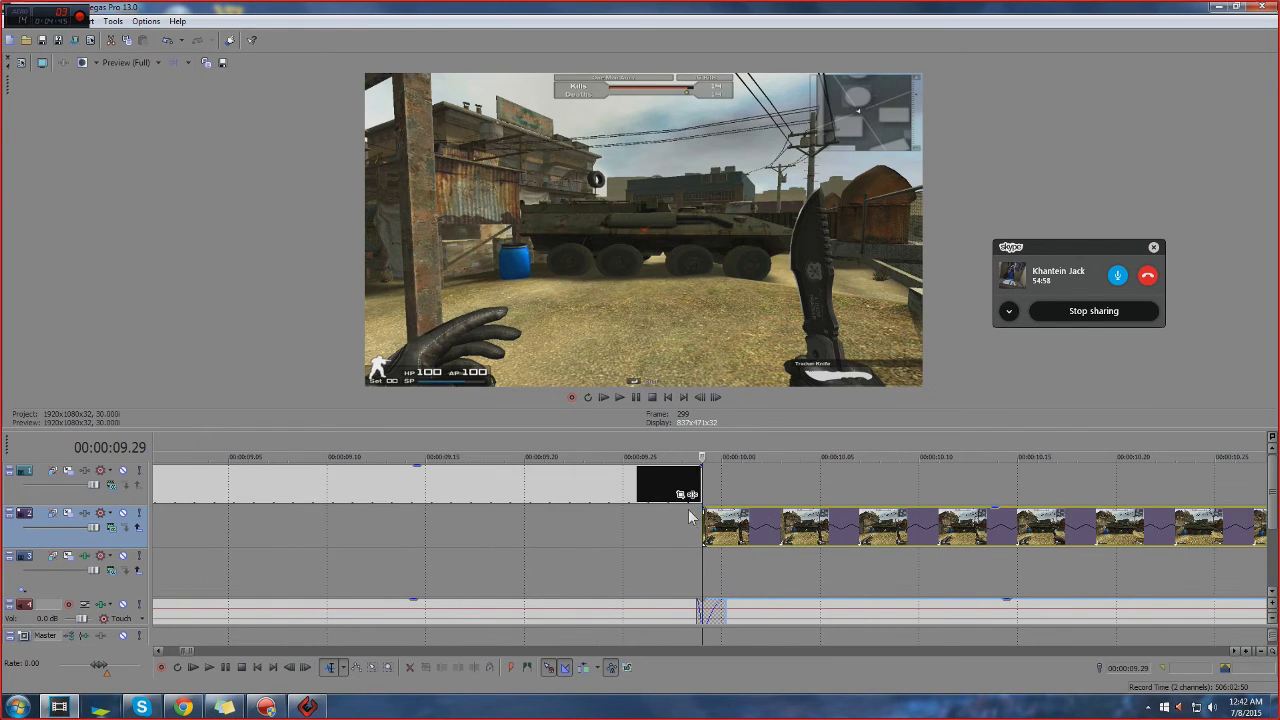
{"action": "left_click_drag", "start_coordinate": [700, 506], "coordinate": [1250, 500]}
{"action": "scroll", "coordinate": [806, 531], "scroll_direction": "down", "scroll_amount": 4}
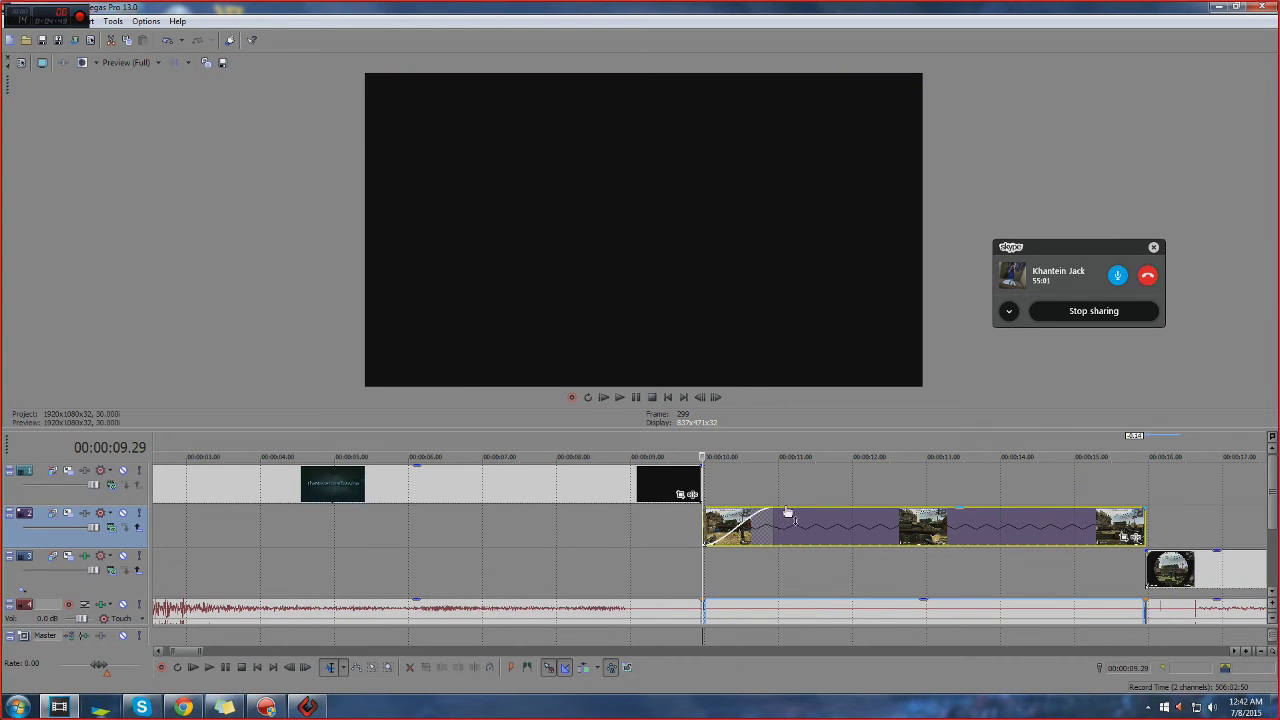
{"action": "left_click_drag", "start_coordinate": [766, 510], "coordinate": [885, 511]}
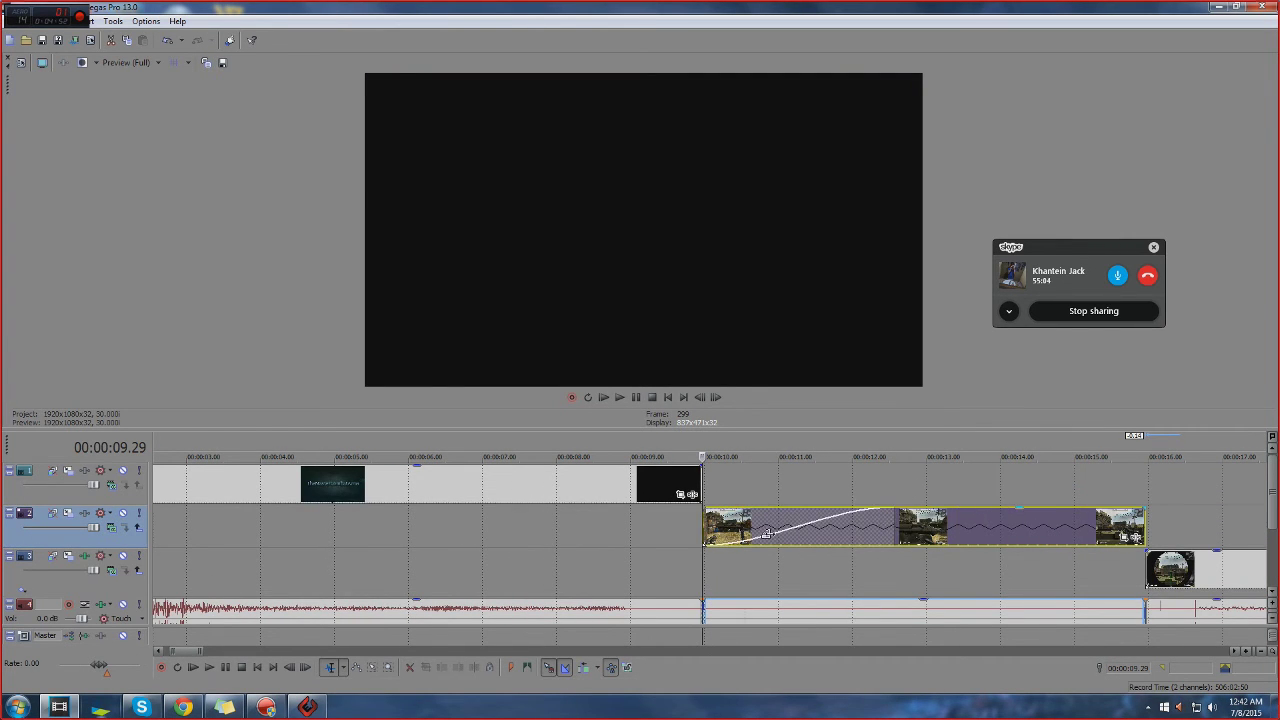
Play the faded-in piece, lengthen its fade-in across most of the piece, and restart playback just before the intro's end
{"action": "scroll", "coordinate": [885, 511], "scroll_direction": "down", "scroll_amount": 3}
{"action": "left_click", "coordinate": [621, 397]}
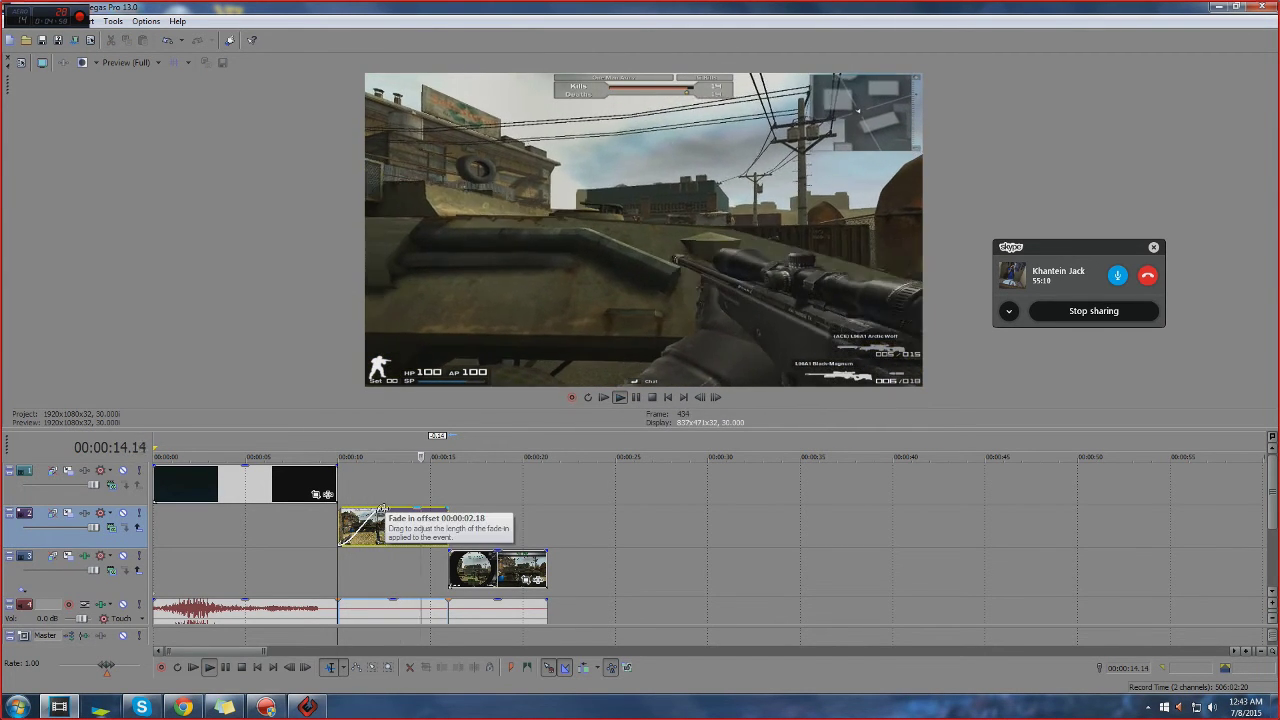
{"action": "left_click", "coordinate": [330, 458]}
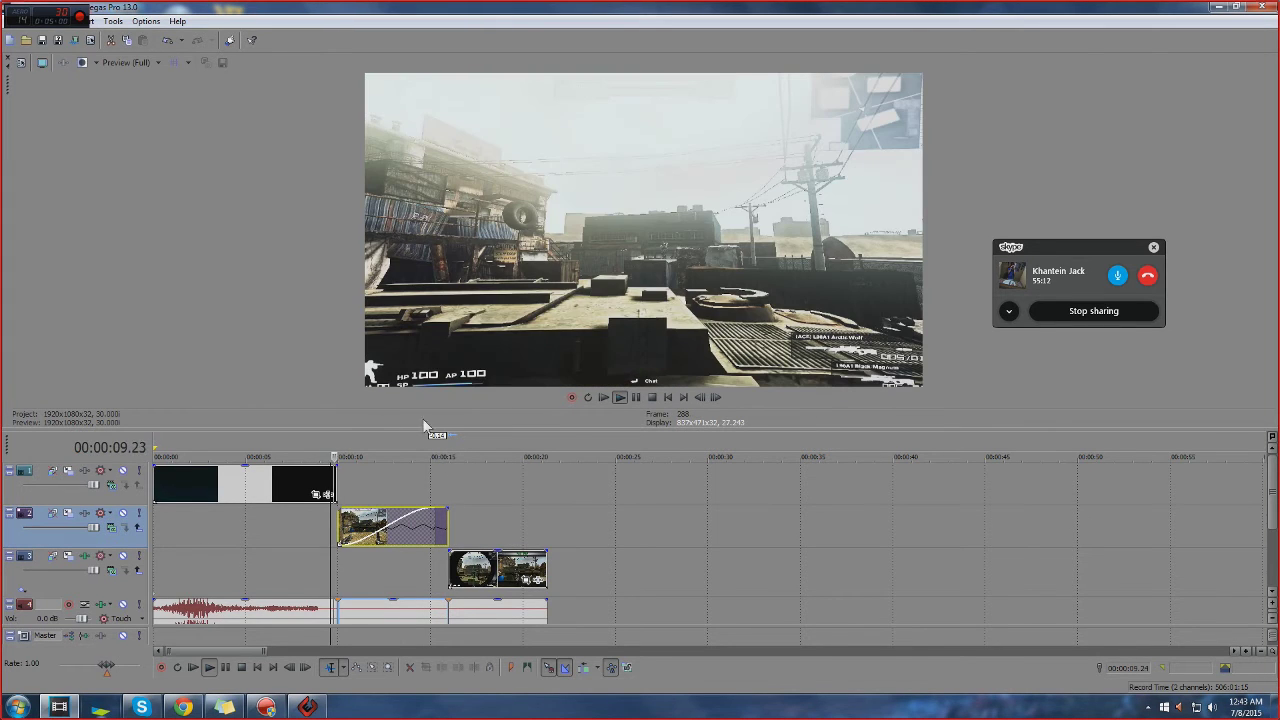
Add a fade-out across nearly the full length of the scoped-in piece on track 3 and stop playback
{"action": "left_click", "coordinate": [535, 568]}
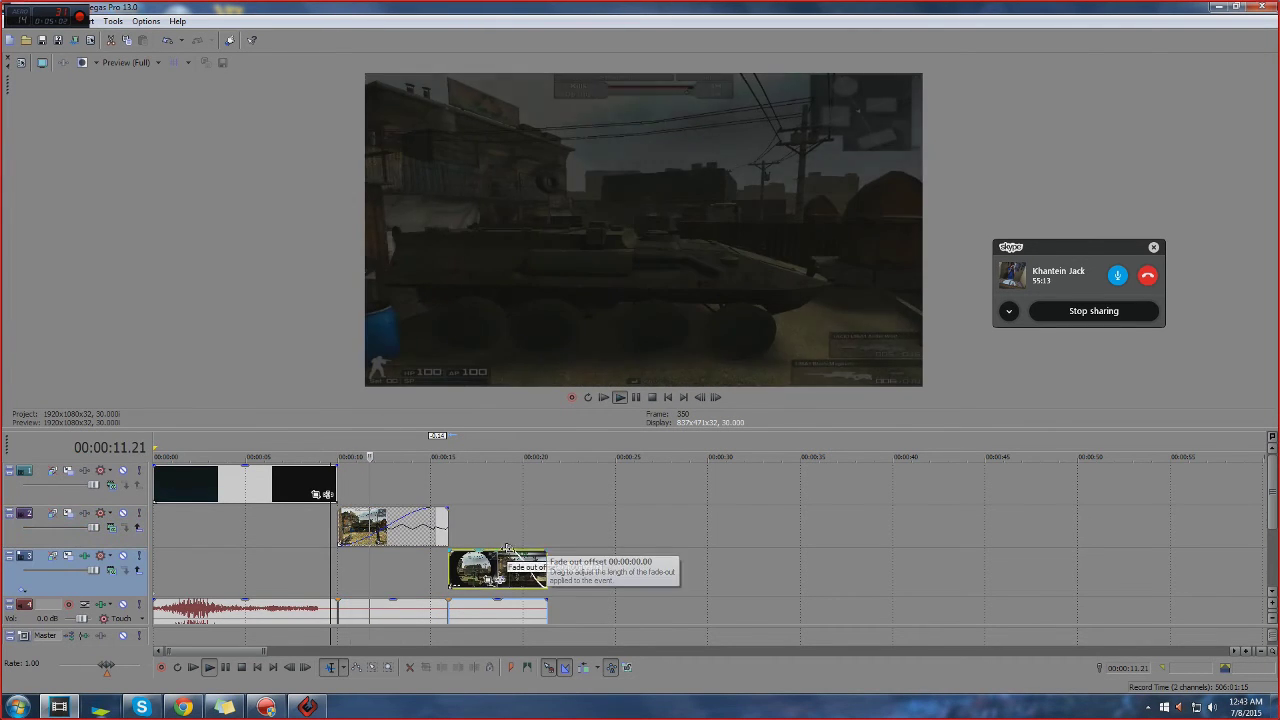
{"action": "left_click_drag", "start_coordinate": [541, 563], "coordinate": [451, 555]}
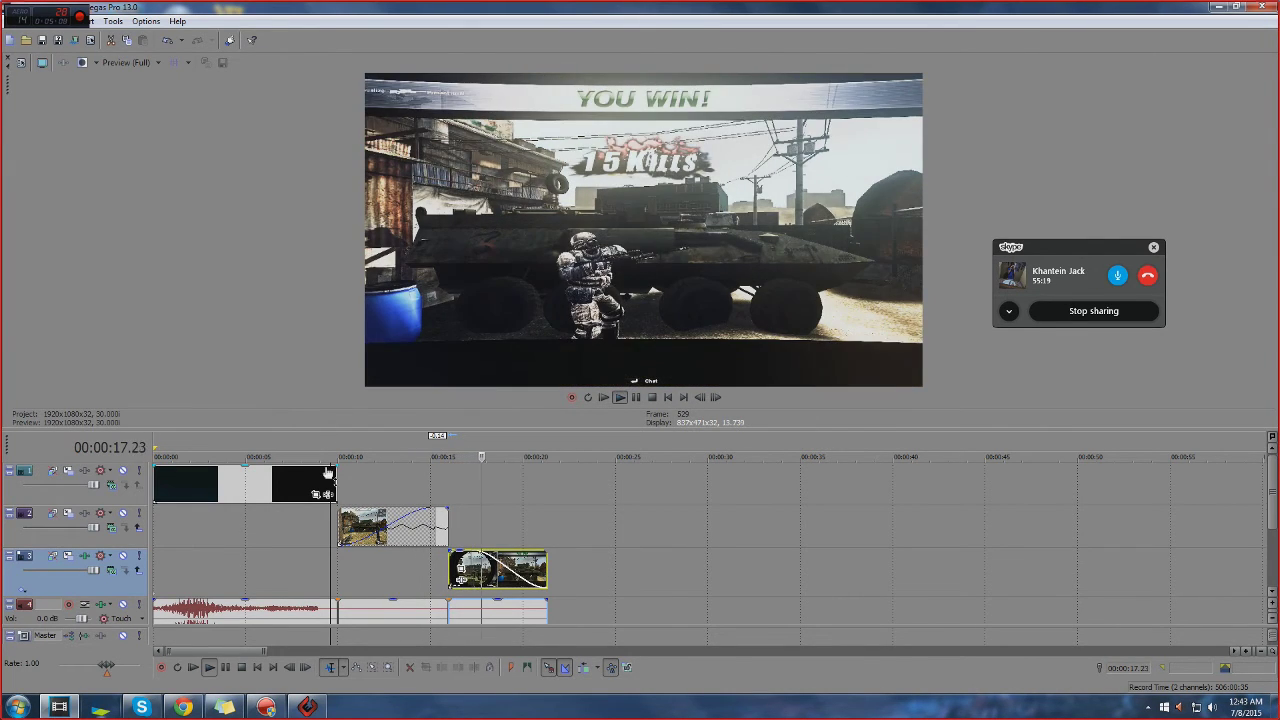
{"action": "left_click", "coordinate": [652, 397]}
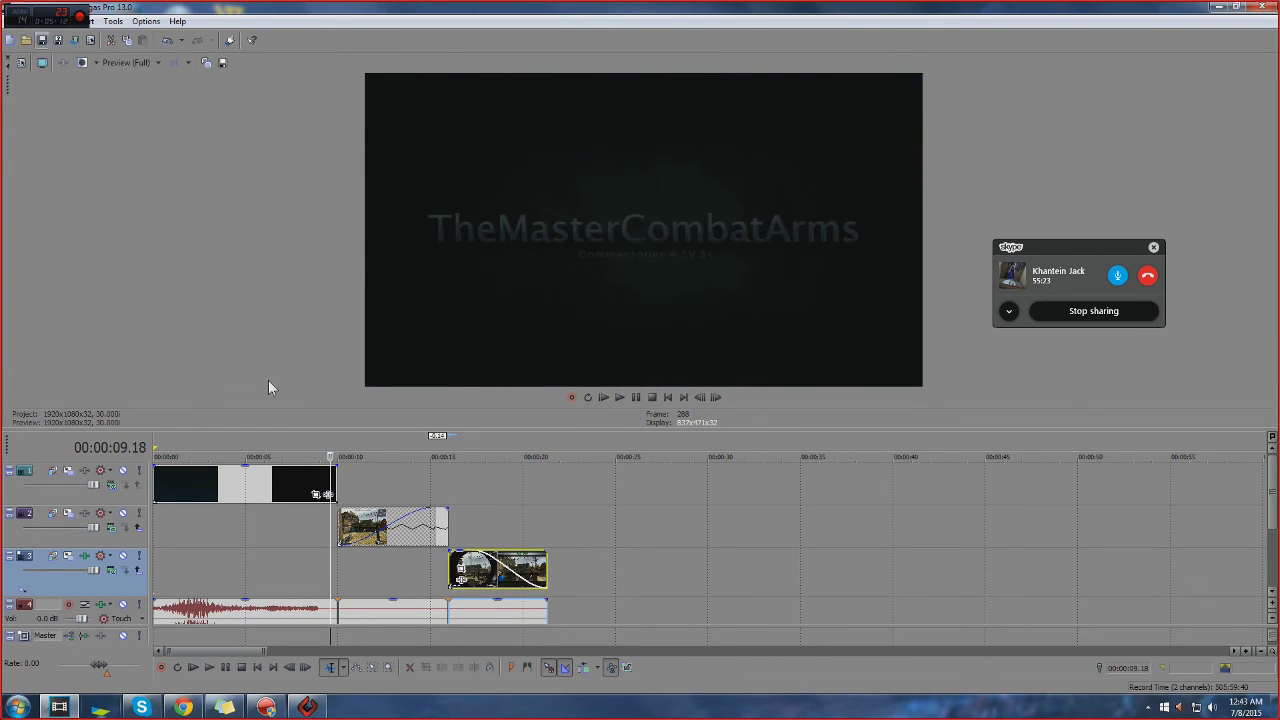
Place the cursor at the start of the scoped-in piece on track 3, at 00:00:15.29
{"action": "left_click", "coordinate": [446, 558]}
{"action": "scroll", "coordinate": [222, 547], "scroll_direction": "down", "scroll_amount": 4}
{"action": "scroll", "coordinate": [289, 569], "scroll_direction": "up", "scroll_amount": 4}
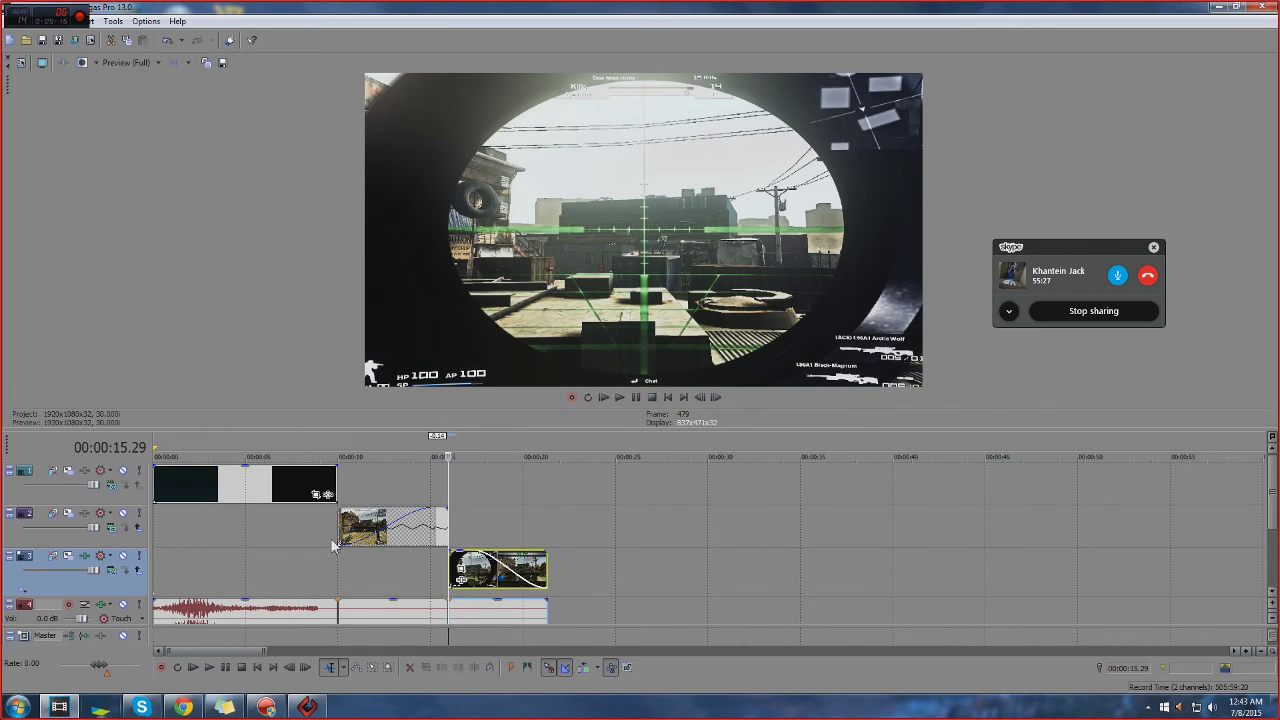
{"action": "scroll", "coordinate": [236, 455], "scroll_direction": "down", "scroll_amount": 5}
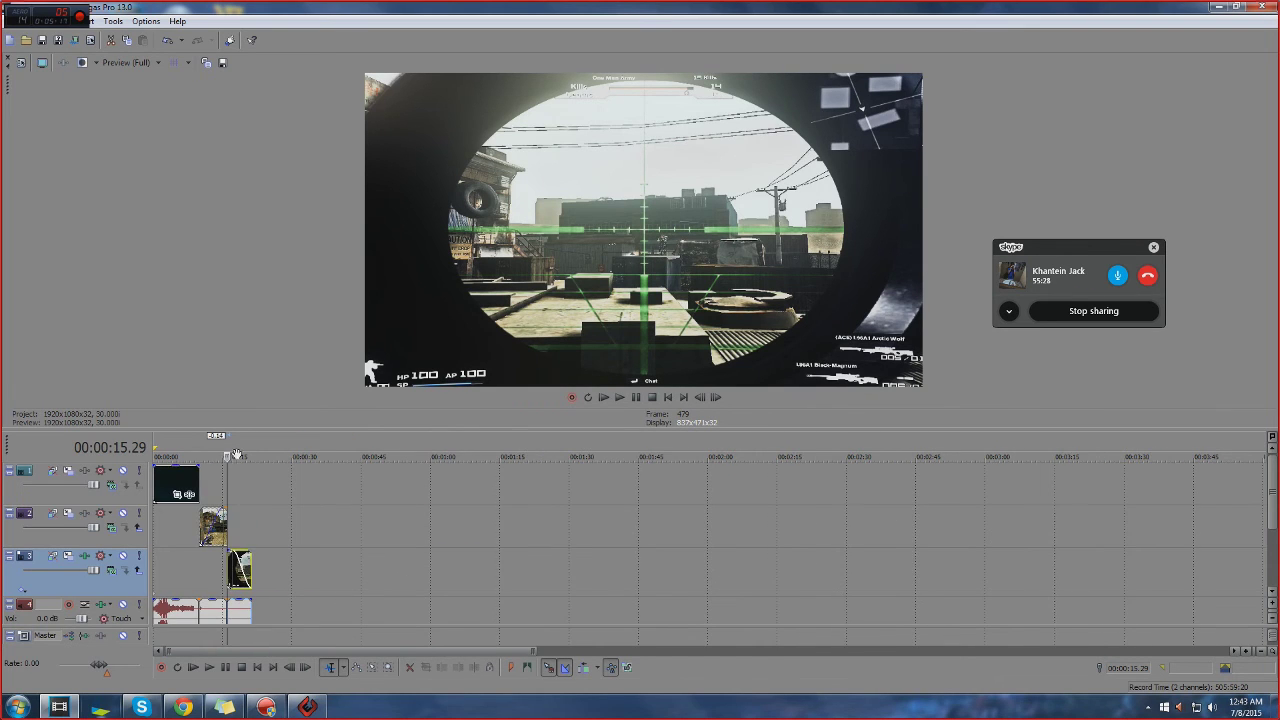
{"action": "left_click", "coordinate": [80, 522]}
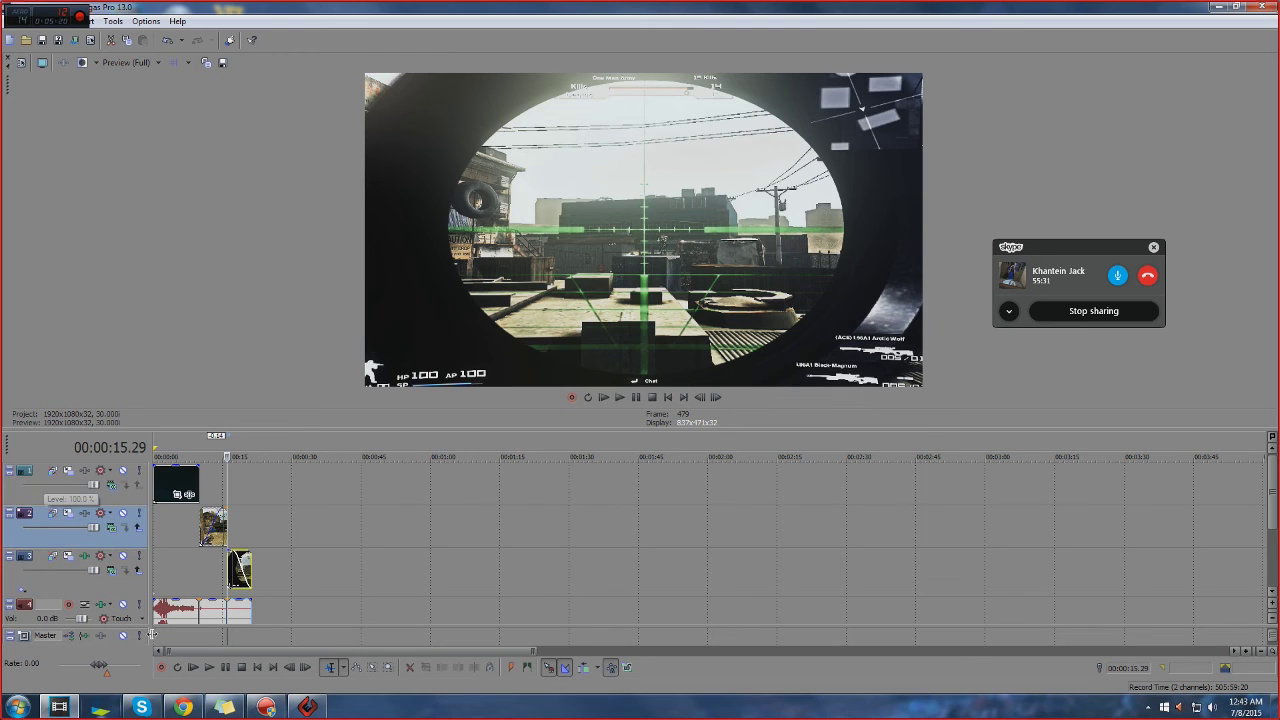
{"action": "left_click", "coordinate": [85, 514]}
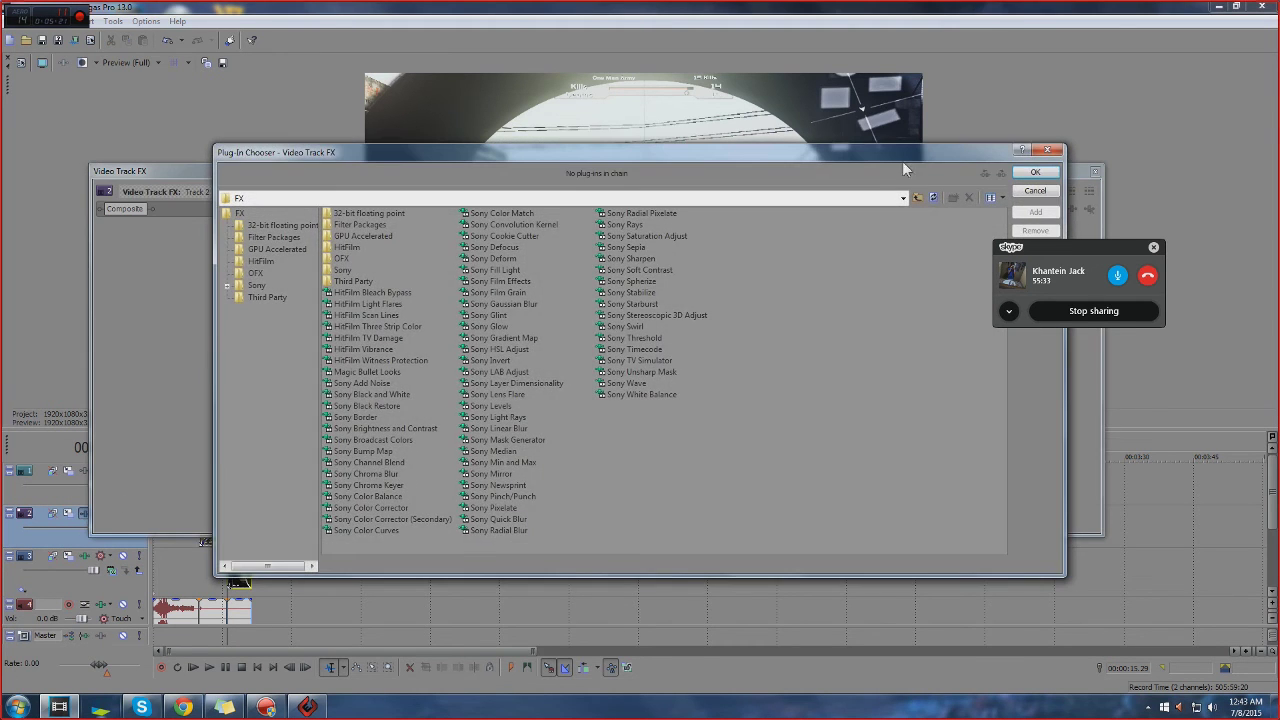
{"action": "left_click", "coordinate": [1050, 151]}
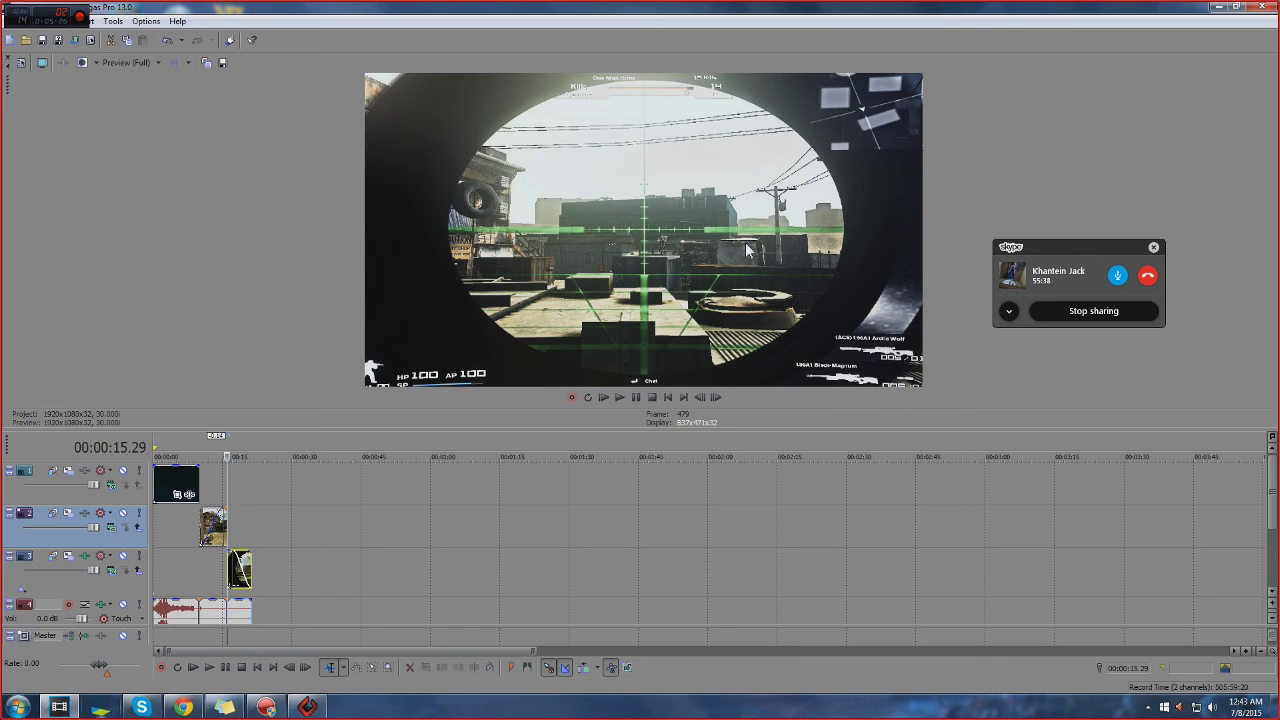
Examine the preview at the start of the track 2 piece, then at the end and middle of the track 3 piece
{"action": "scroll", "coordinate": [548, 546], "scroll_direction": "up", "scroll_amount": 5}
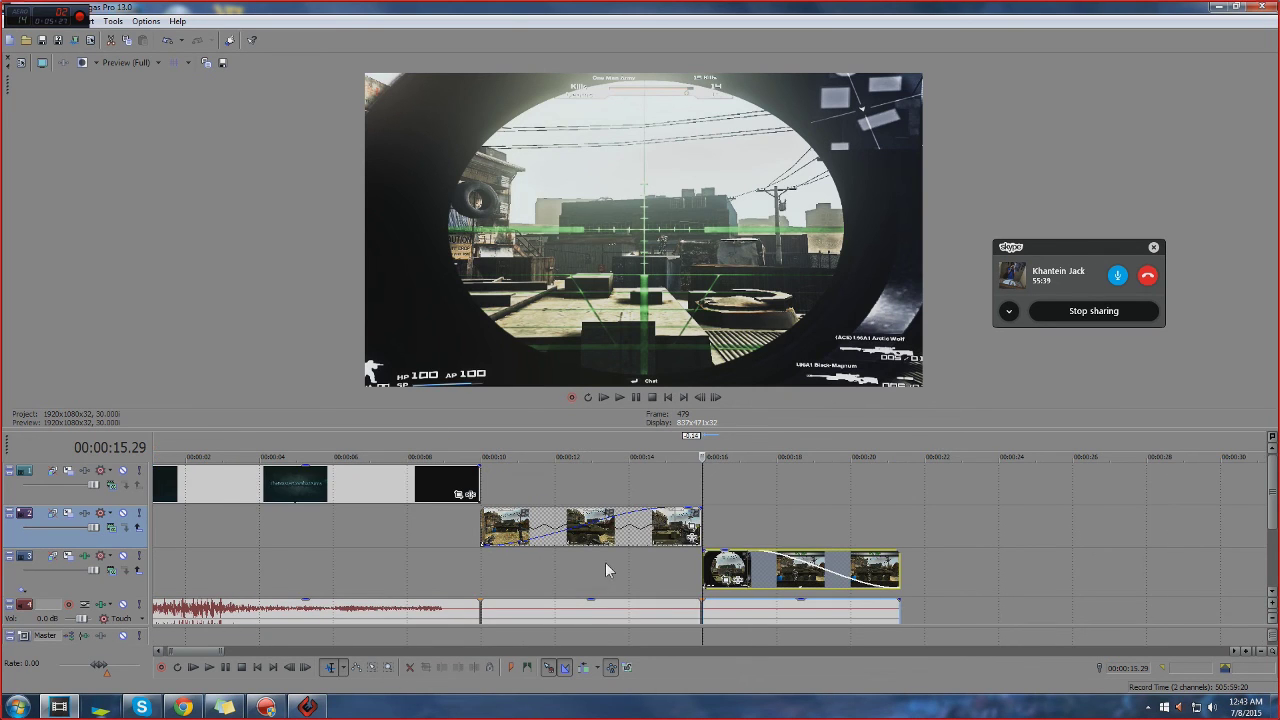
{"action": "left_click", "coordinate": [490, 527]}
{"action": "scroll", "coordinate": [445, 613], "scroll_direction": "down", "scroll_amount": 6}
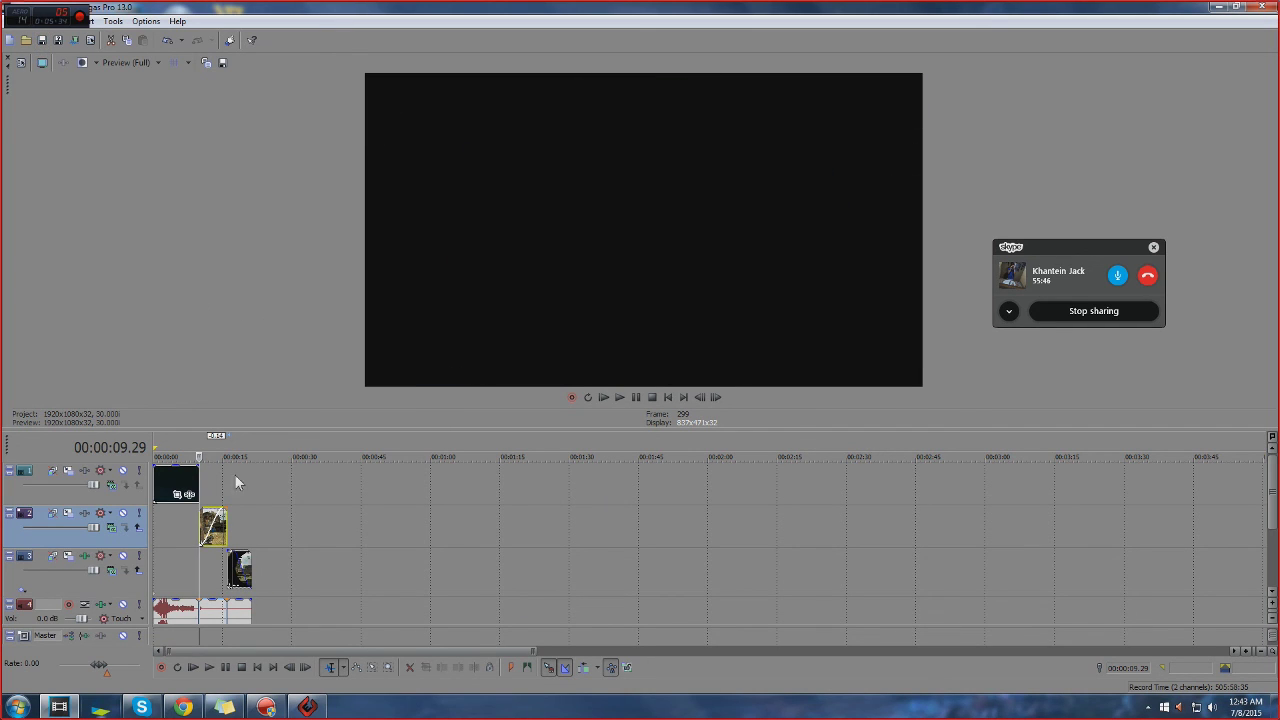
{"action": "left_click", "coordinate": [249, 562]}
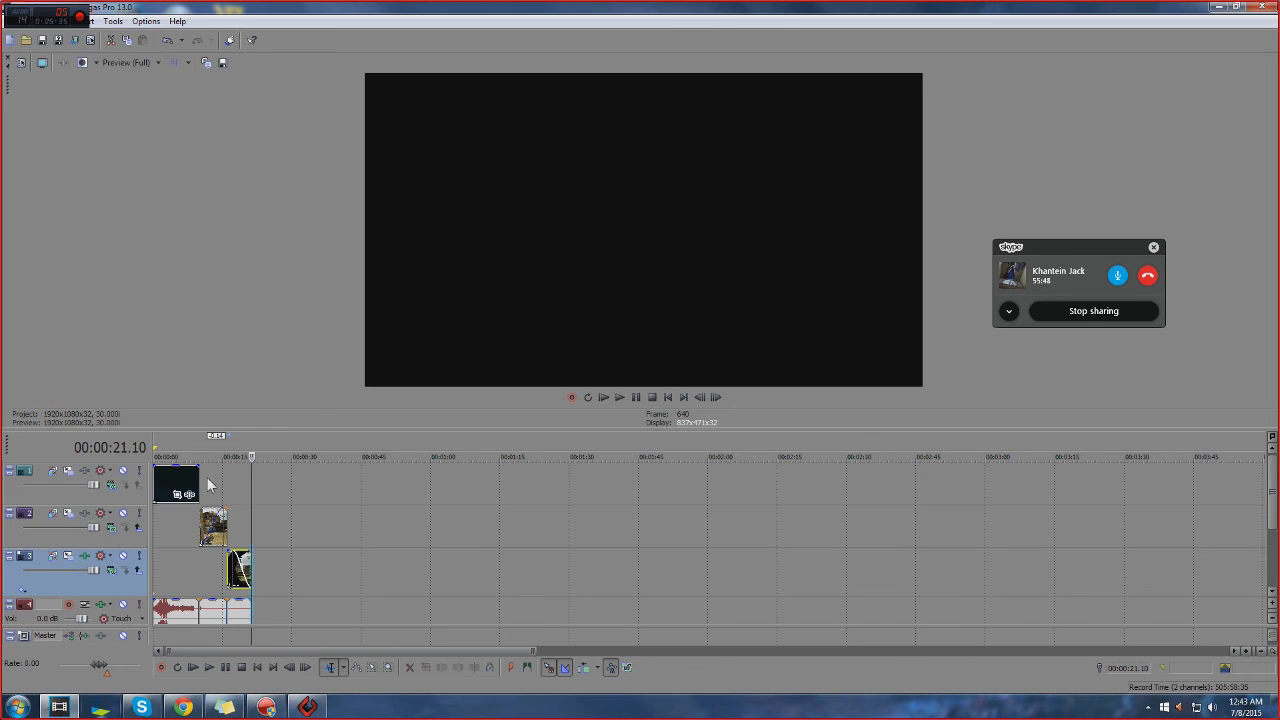
{"action": "left_click", "coordinate": [249, 483]}
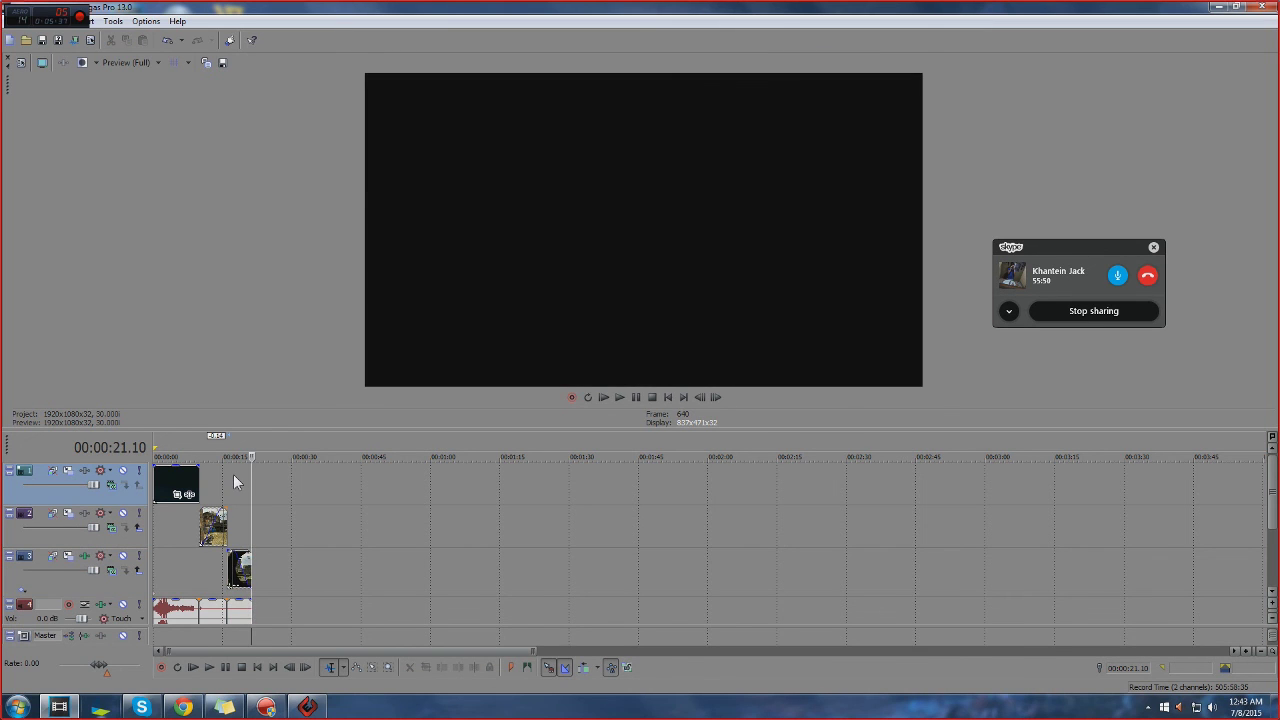
{"action": "left_click", "coordinate": [235, 476]}
{"action": "left_click", "coordinate": [213, 472]}
{"action": "left_click", "coordinate": [240, 480]}
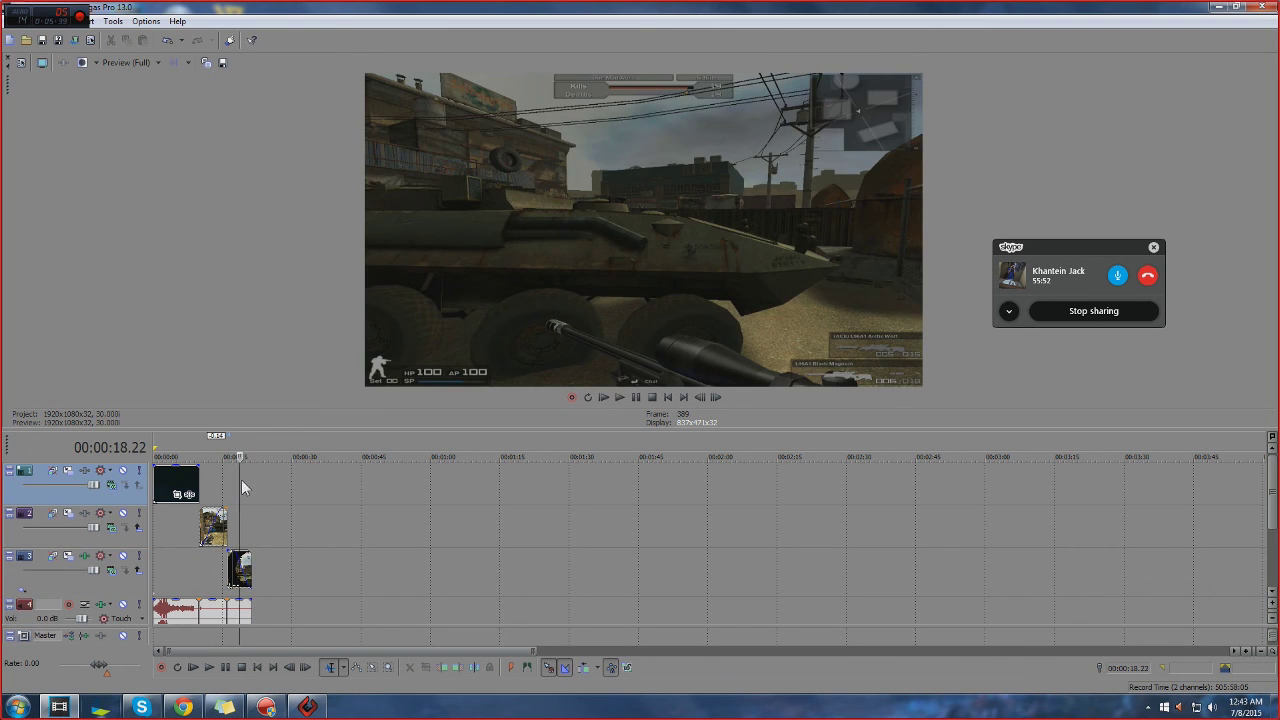
Place the cursor just past the end of the last piece and minimize the editor to show the desktop
{"action": "left_click", "coordinate": [257, 479]}
{"action": "left_click", "coordinate": [1218, 7]}
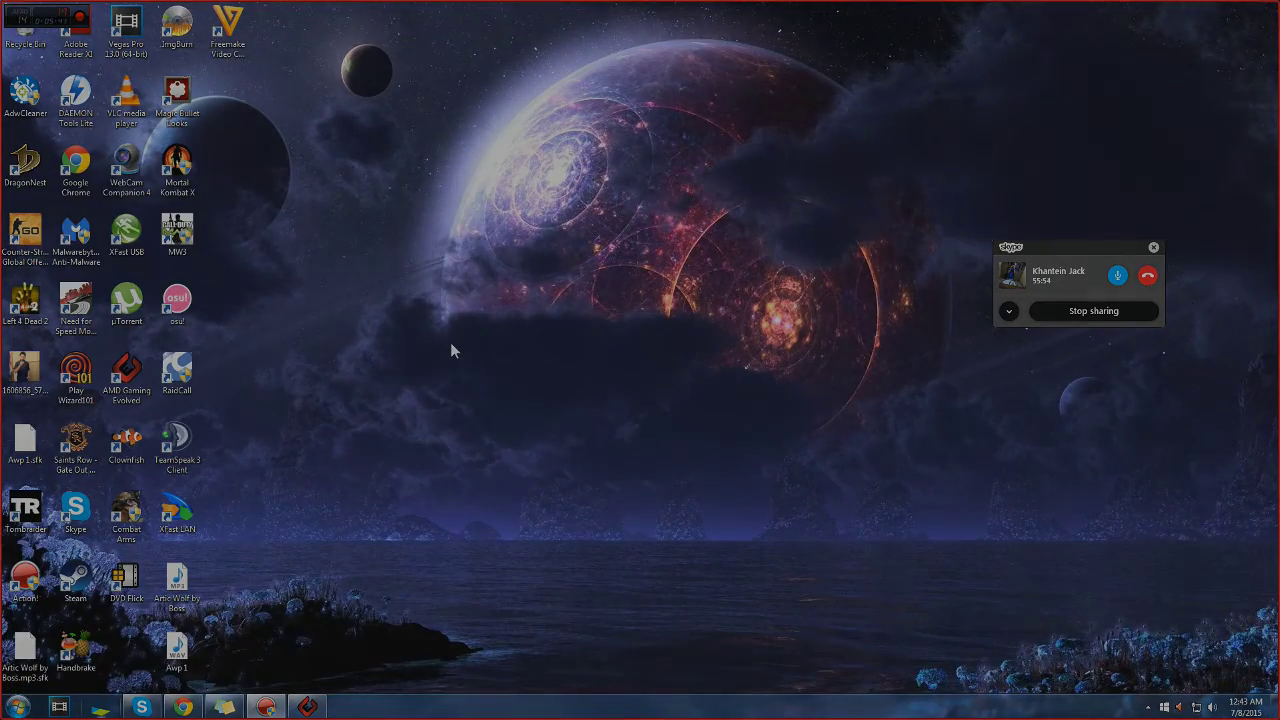